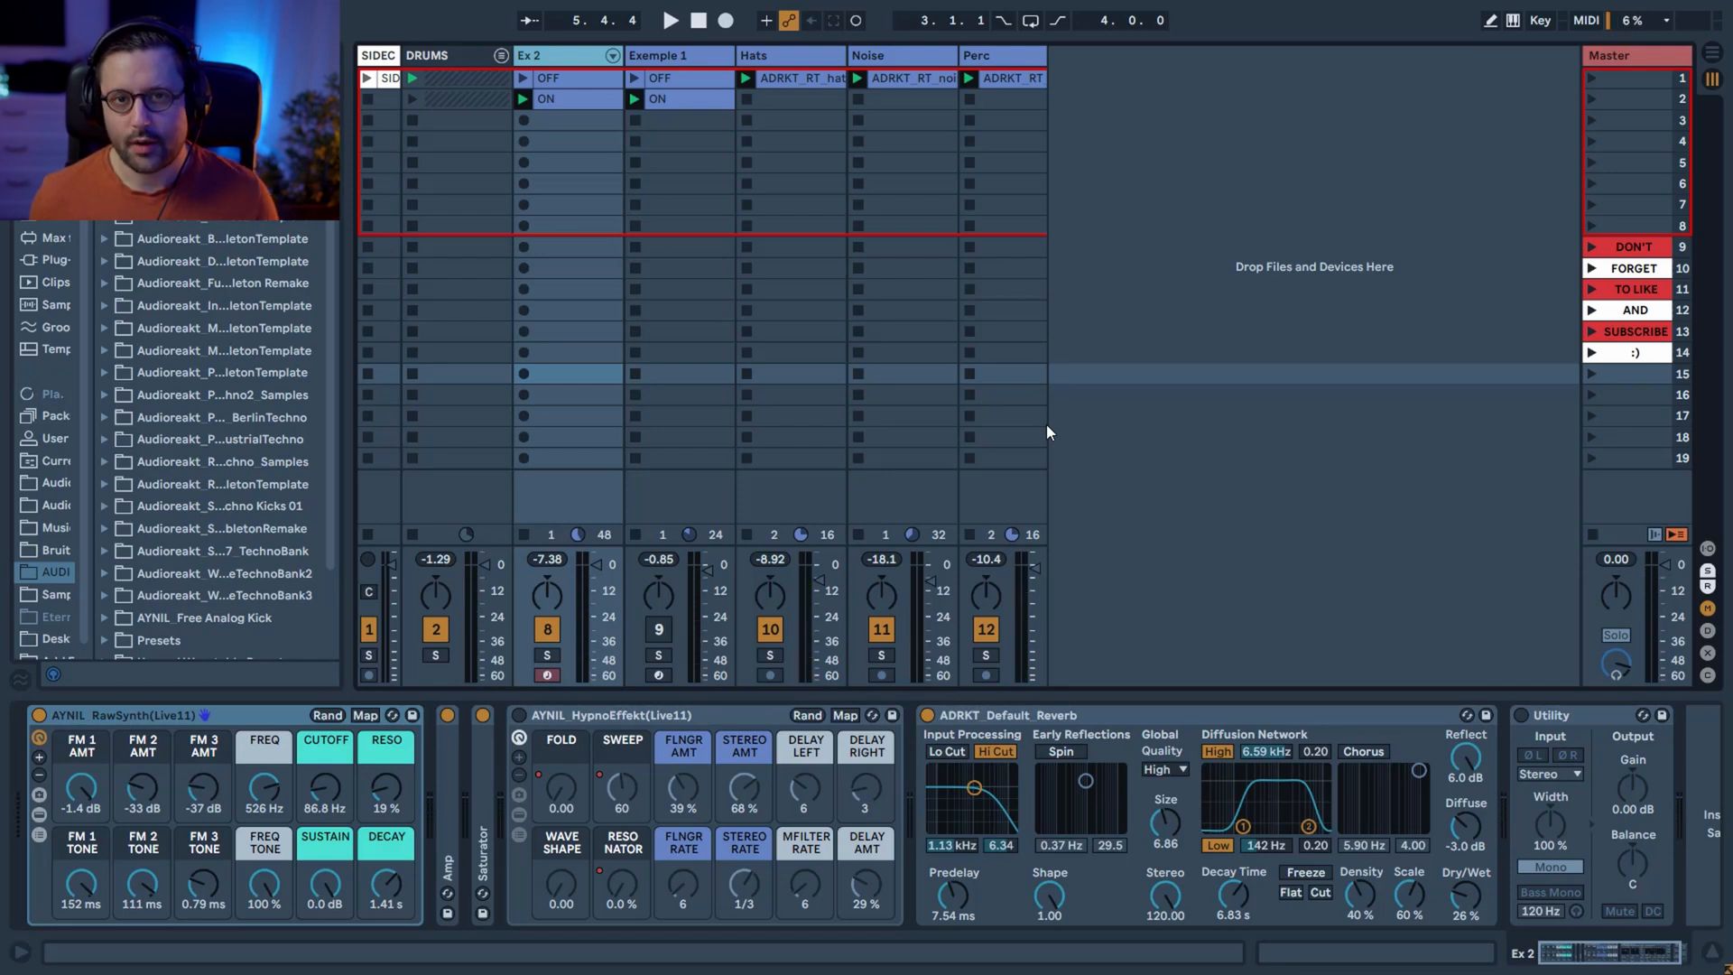
Play the full loop, then solo the Ex 2 track and listen to it on its own.
key("space")
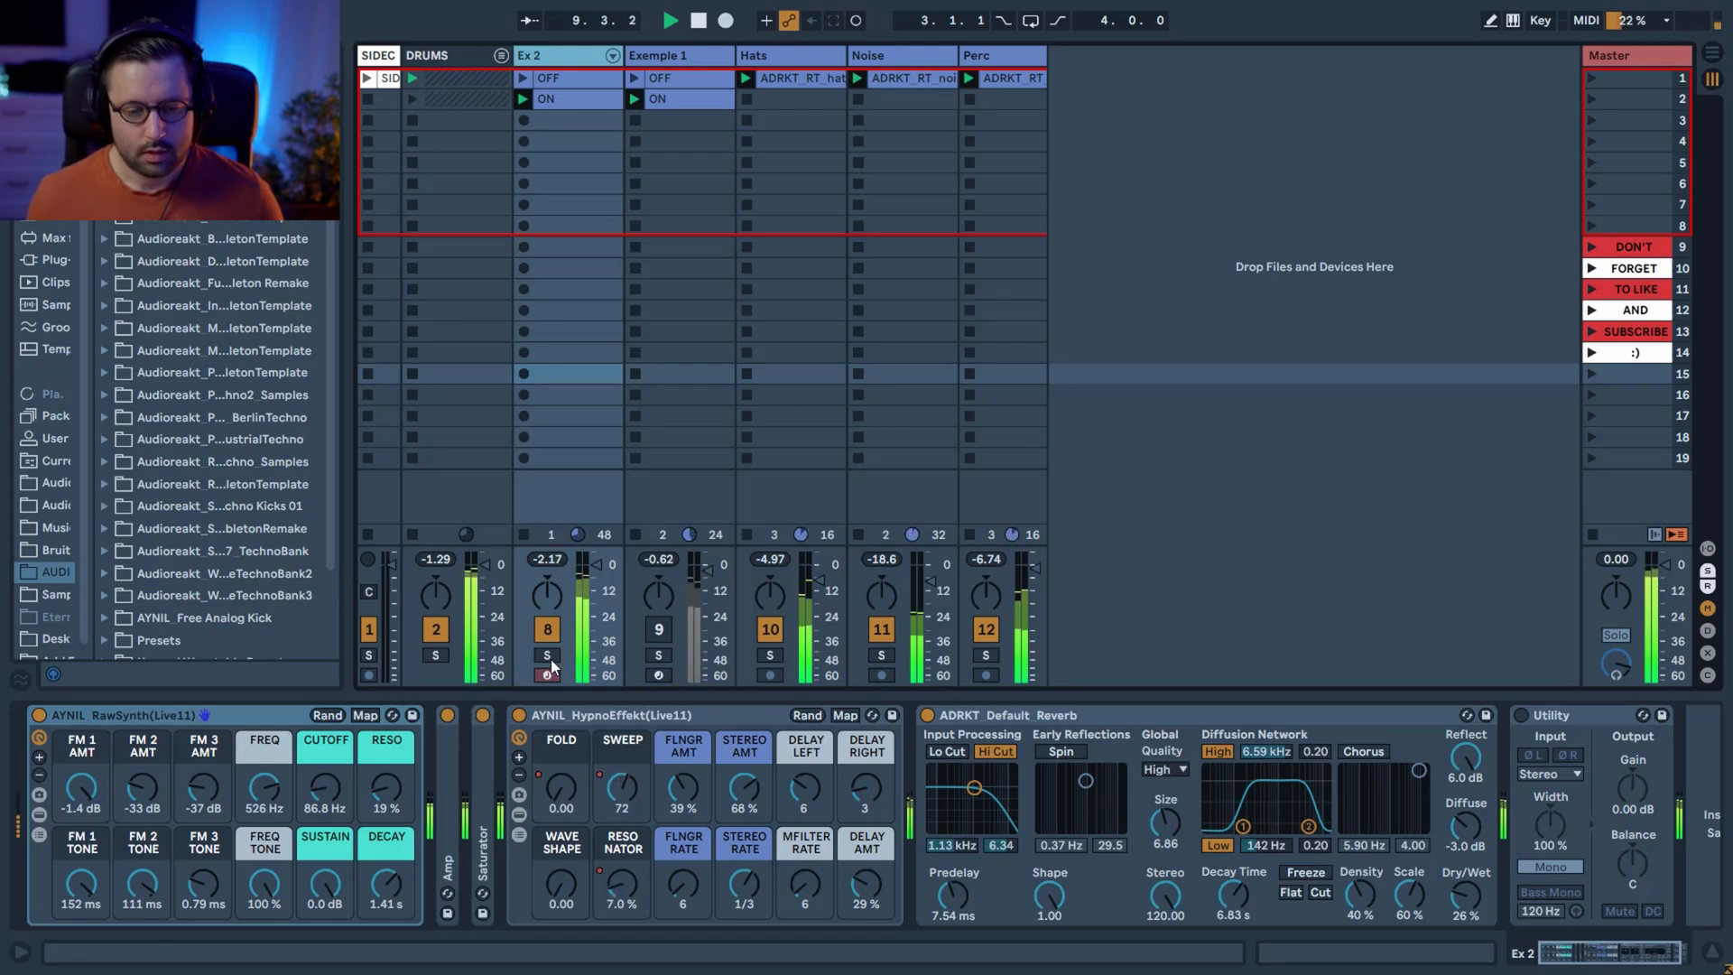
key("space")
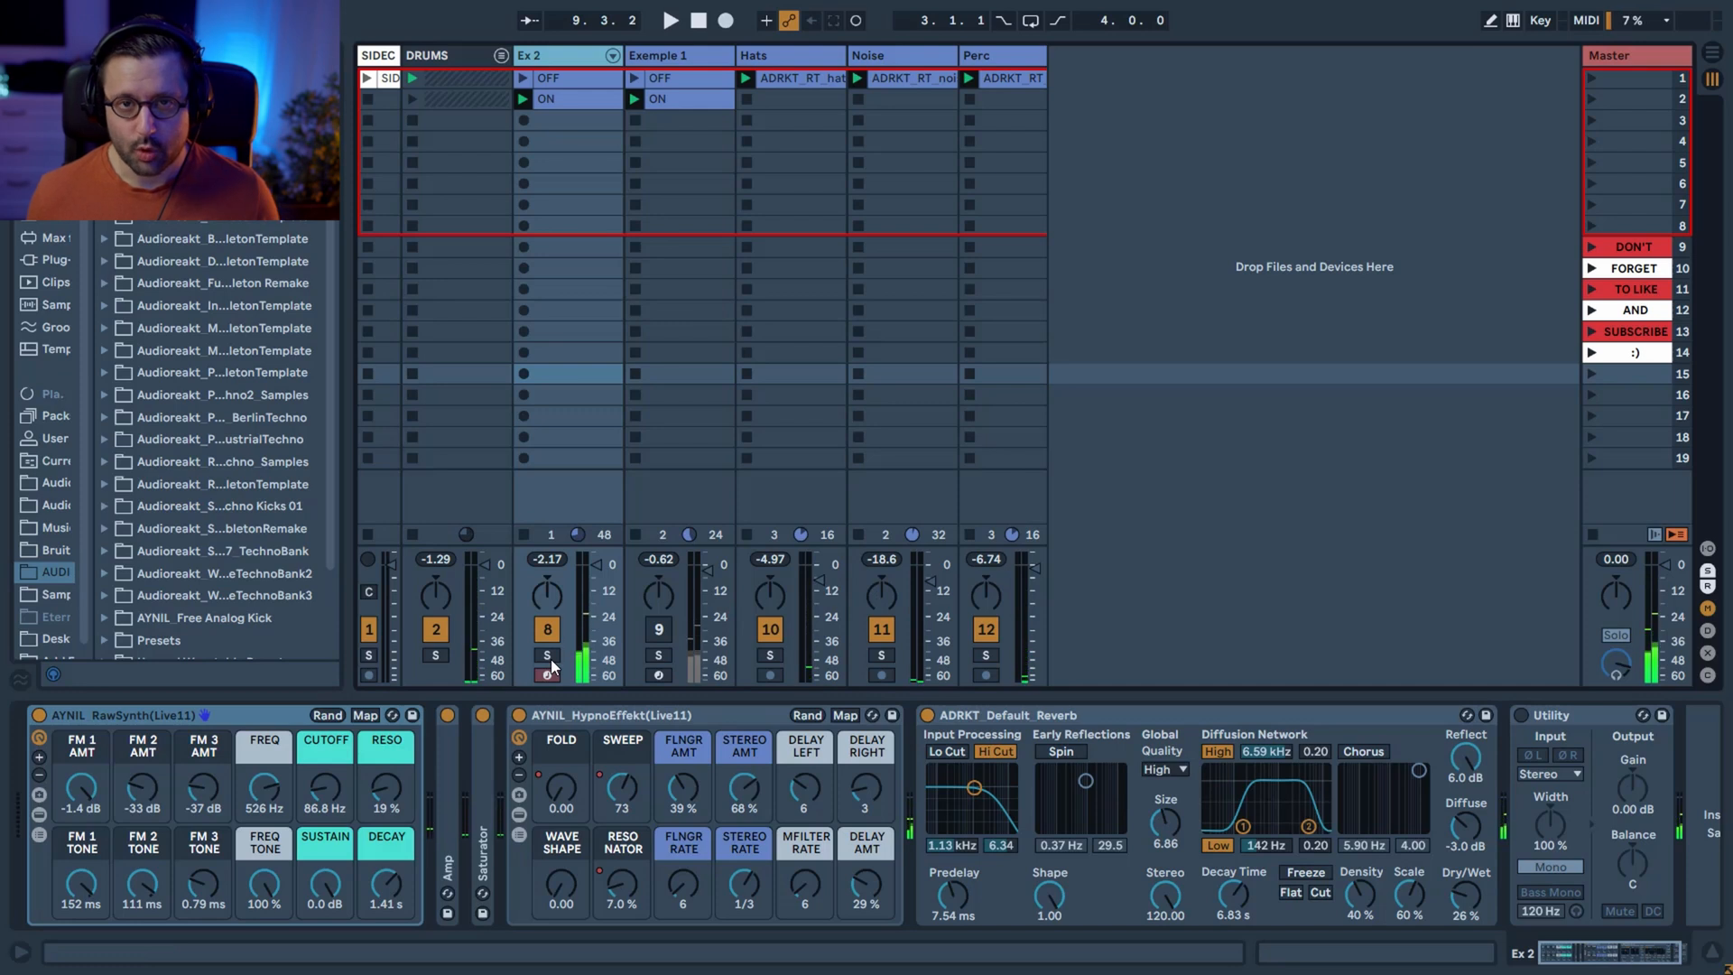
left_click(548, 656)
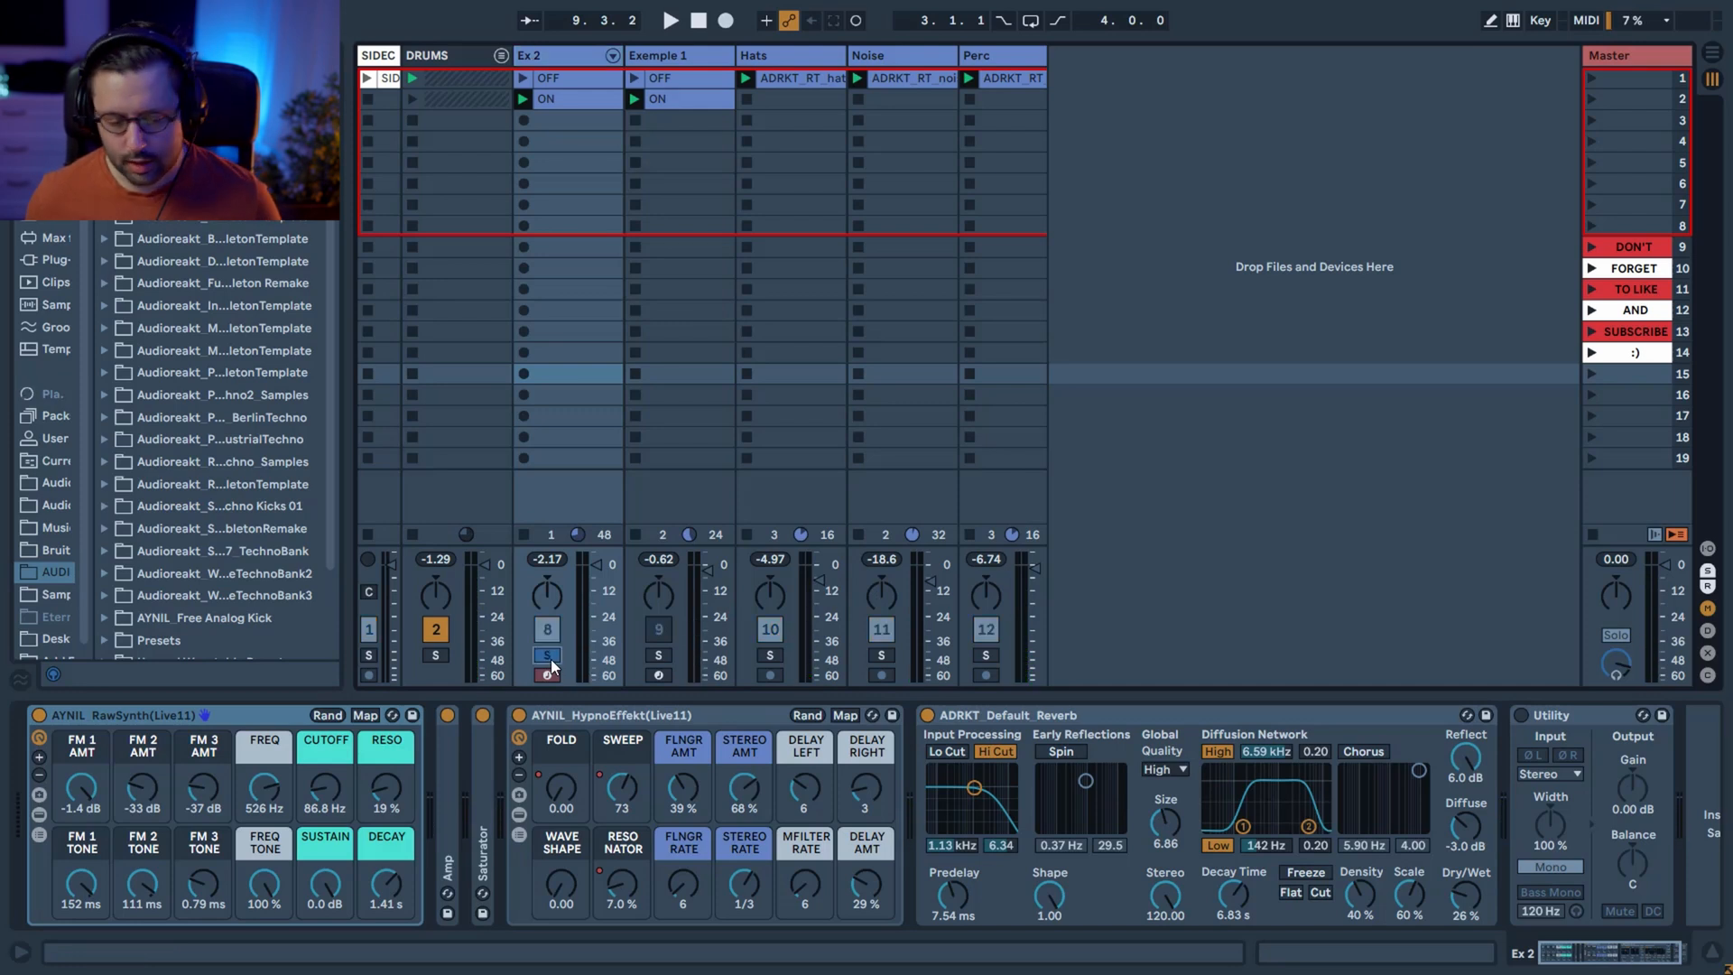
key("space")
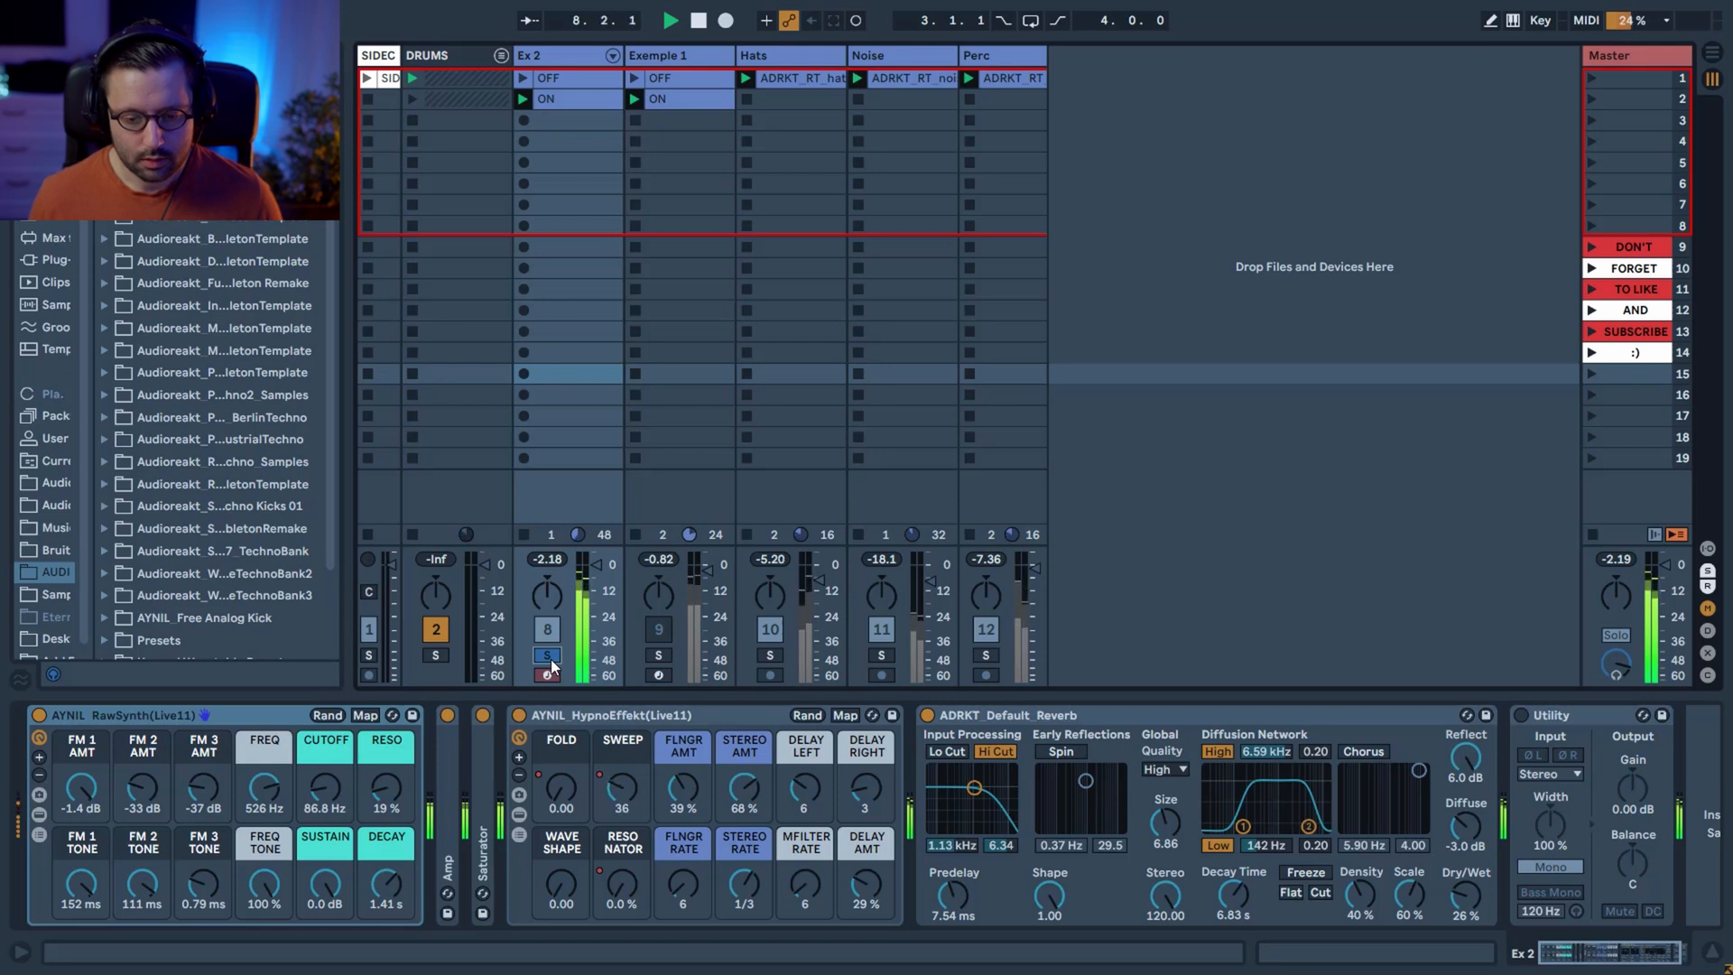
key("space")
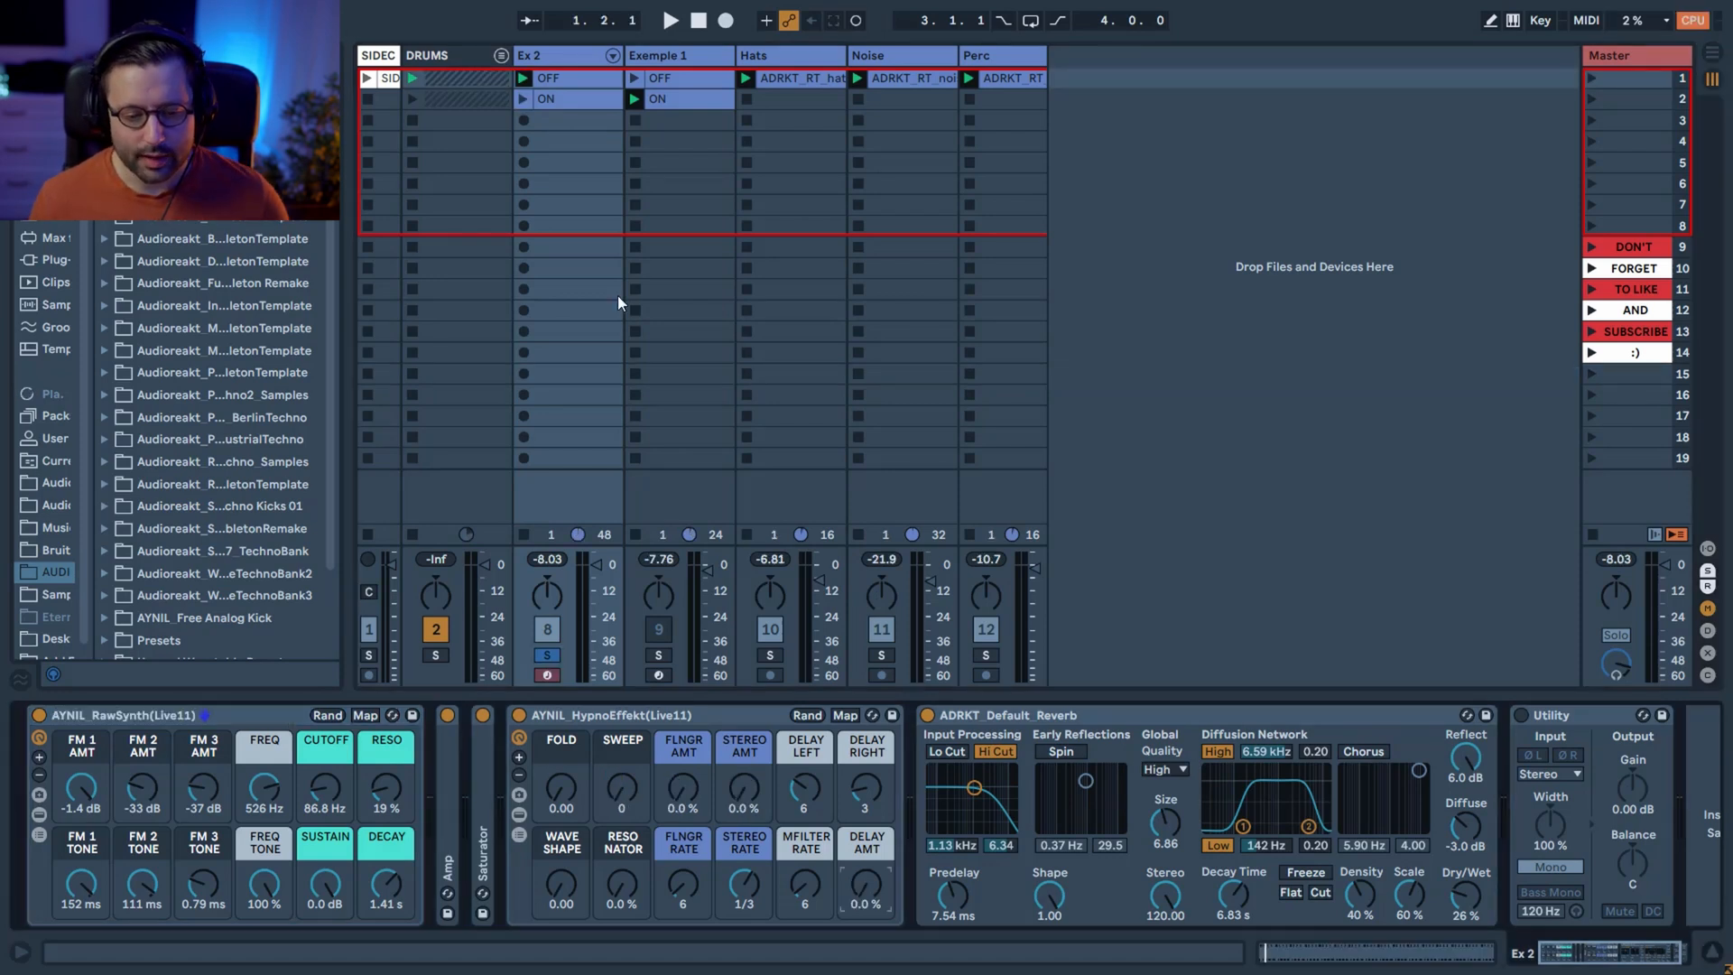
Select the HypnoEffekt rack on Ex 2 and audition its Fold macro during playback, returning it to 0.00.
left_click(677, 720)
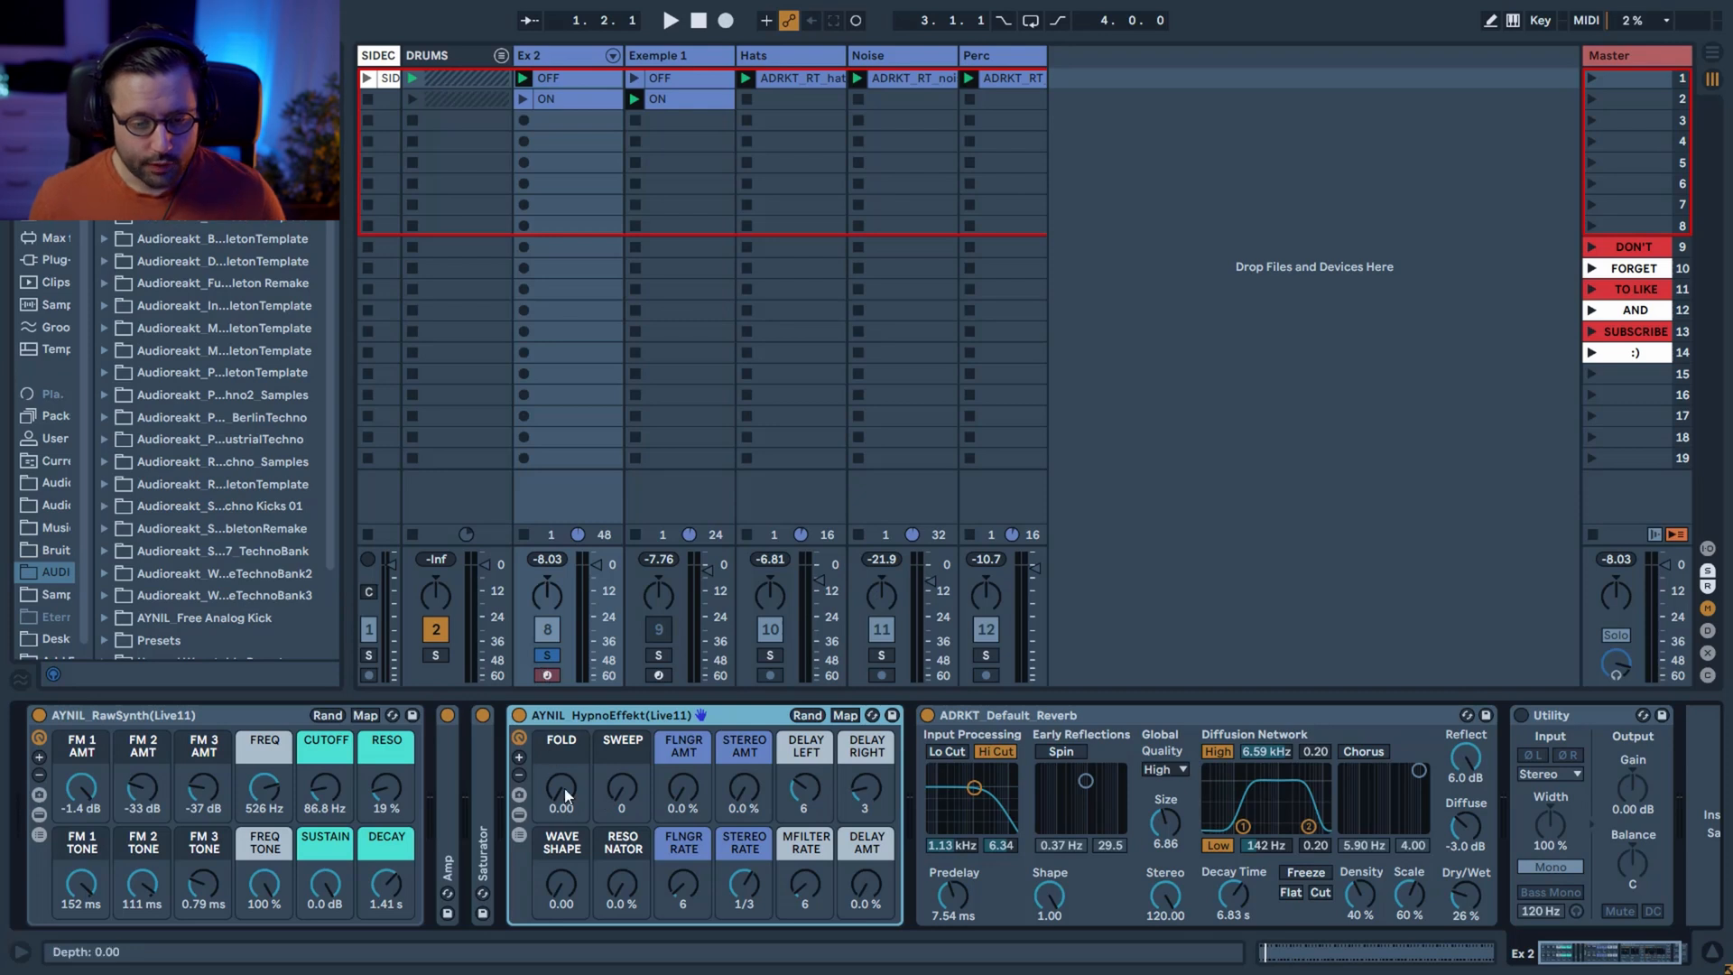
key("space")
mouse_move(565, 798)
left_mouse_down()
mouse_move(565, 769)
mouse_move(565, 800)
left_mouse_up()
key("space")
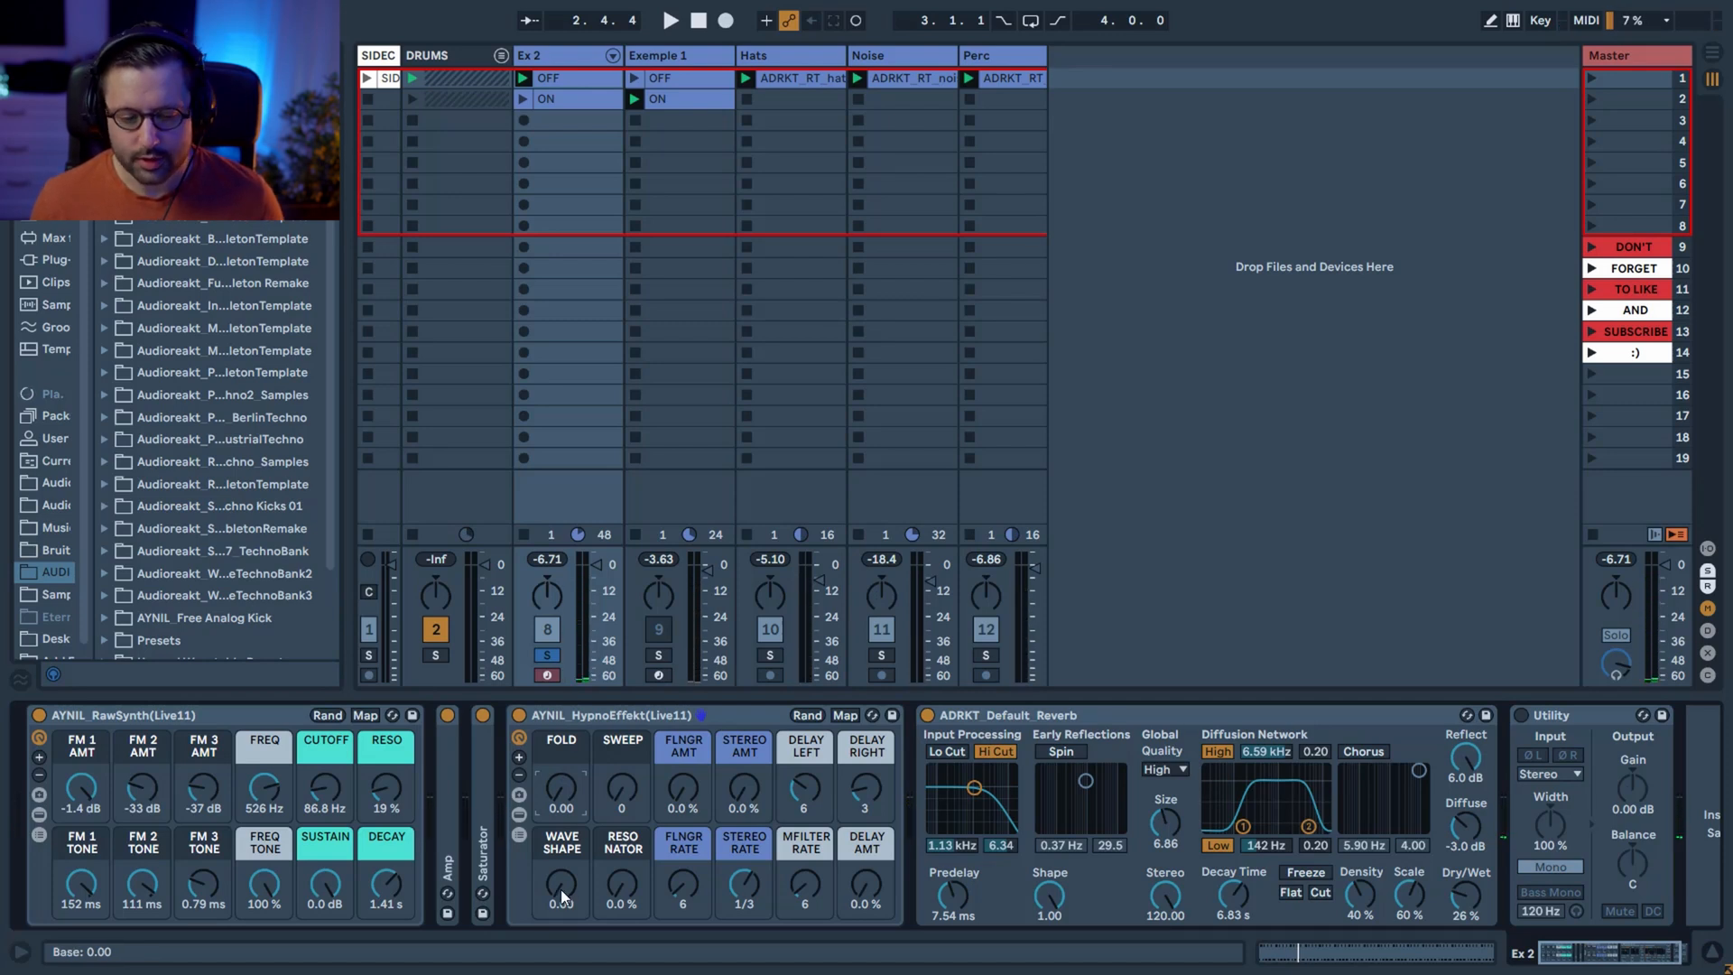
Set the HypnoEffekt rack's Wave Shape to 0.19 while auditioning Ex 2.
key("space")
mouse_move(556, 891)
left_mouse_down()
mouse_move(556, 866)
mouse_move(561, 894)
left_mouse_up()
key("space")
key("space")
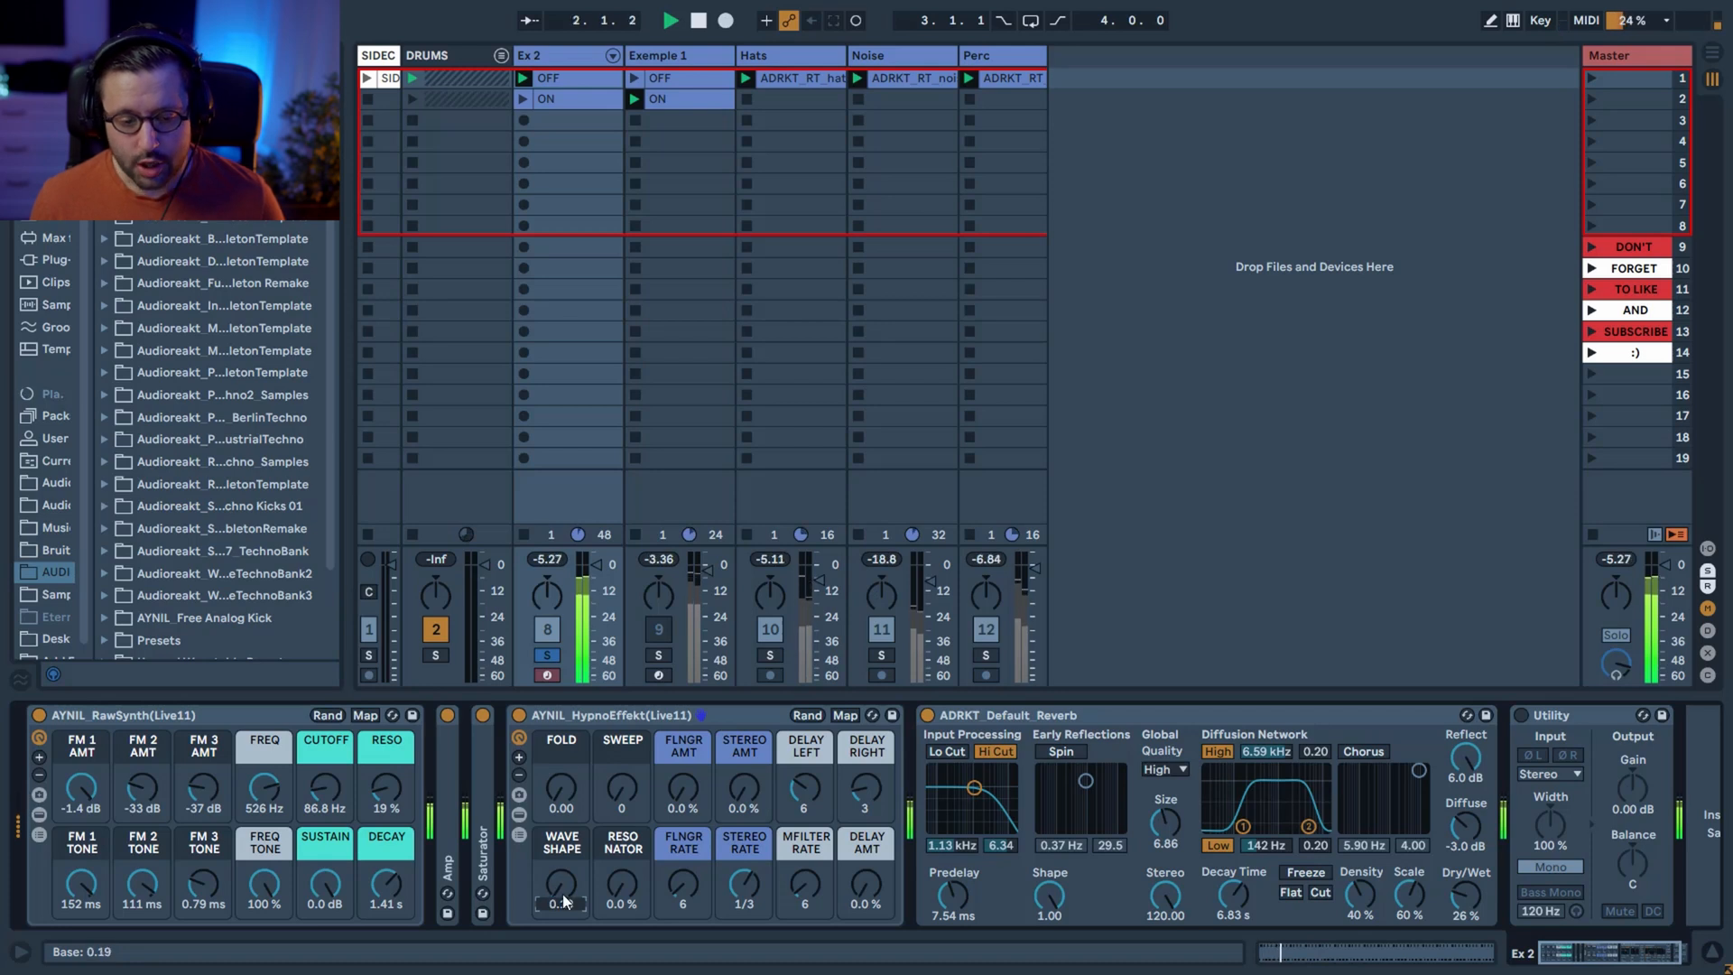
key("space")
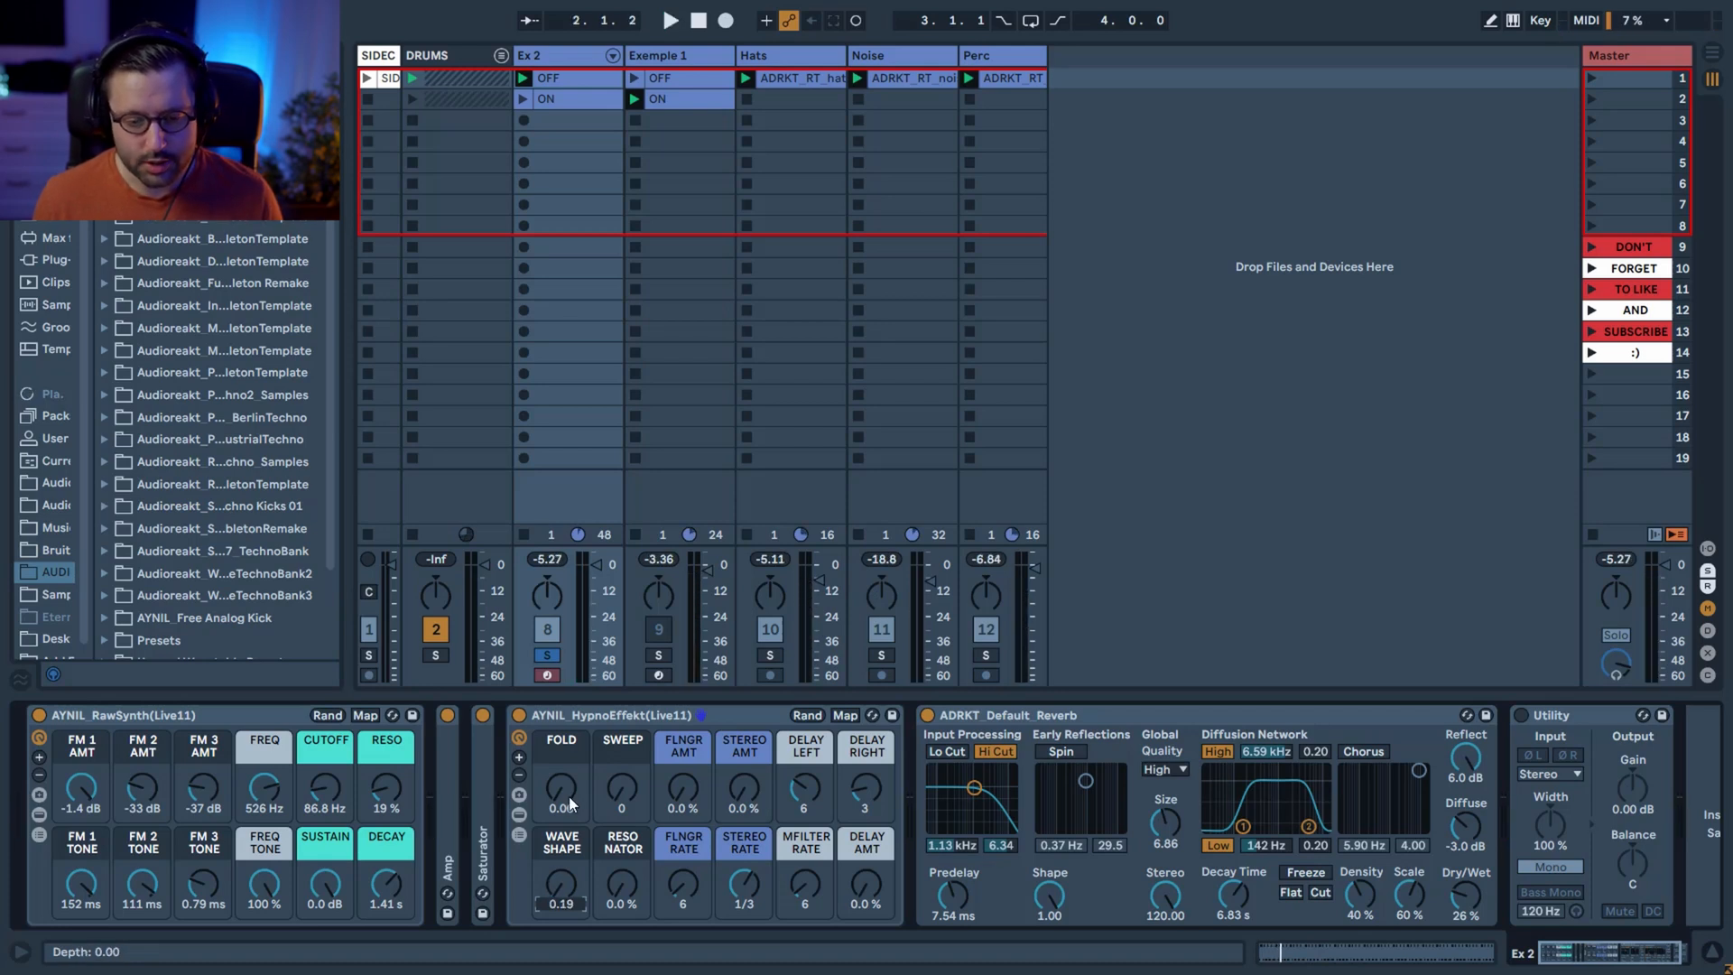
Audition the Sweep and Resonator macros during playback, raising Resonator to 24%, and return both to zero.
key("space")
mouse_move(617, 803)
left_mouse_down()
mouse_move(618, 740)
mouse_move(618, 793)
mouse_move(599, 805)
left_mouse_up()
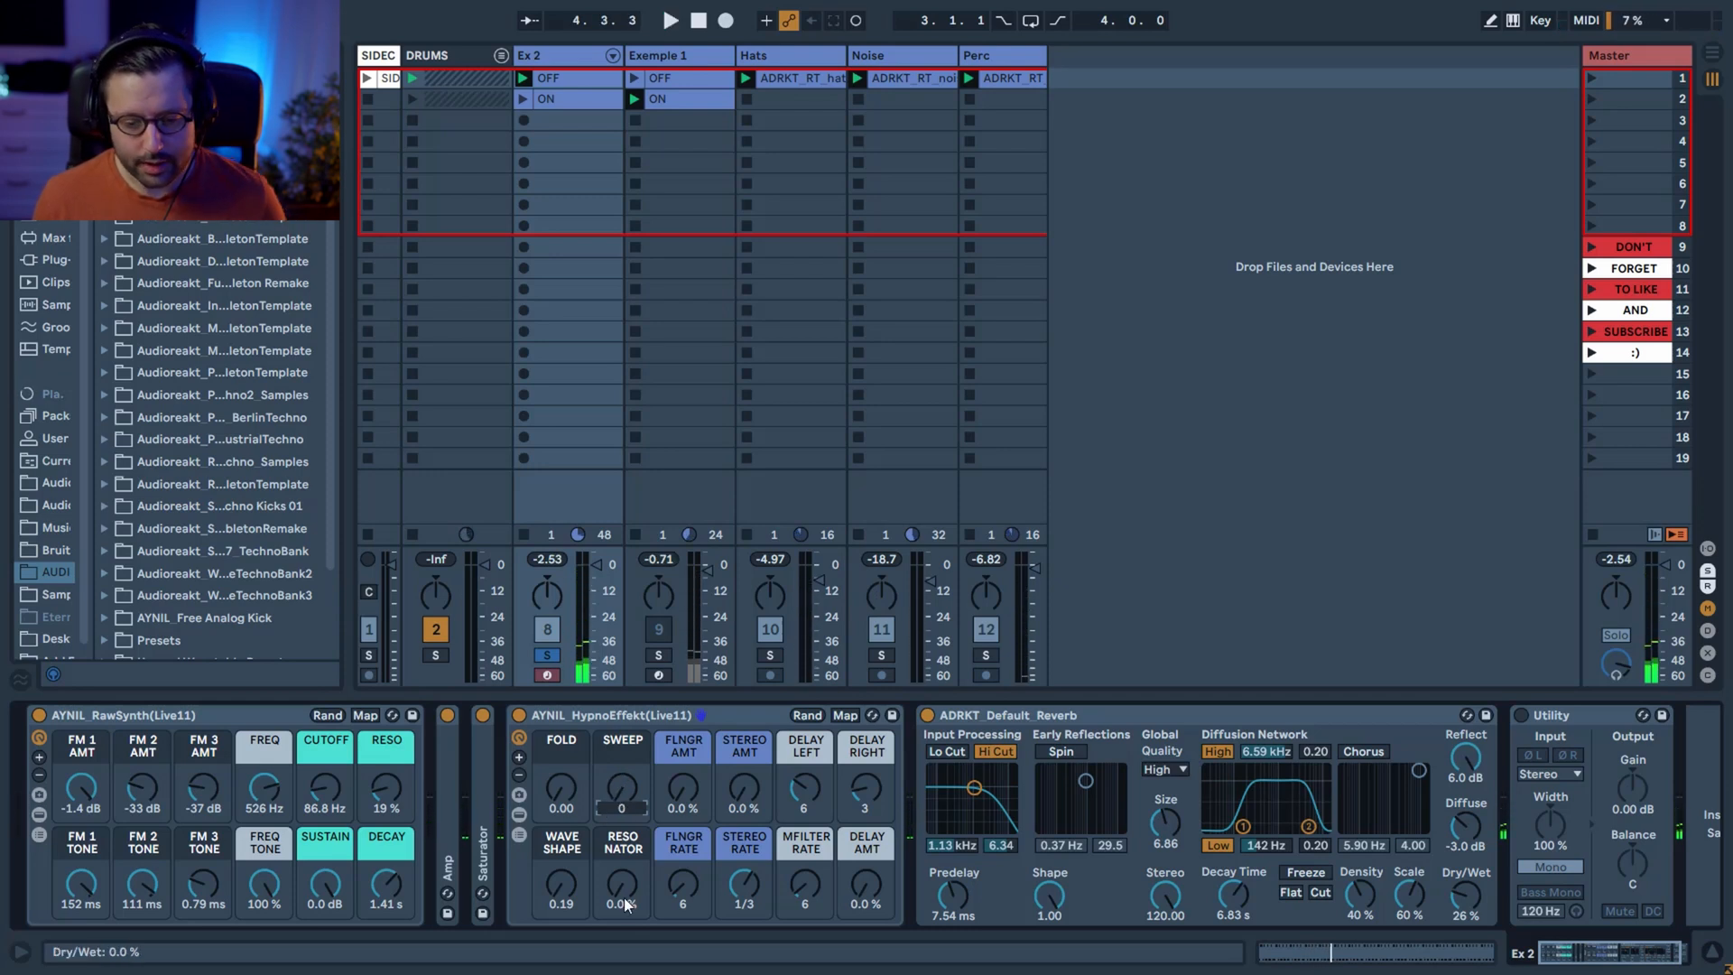
key("space")
left_click_drag(620, 894, 620, 844)
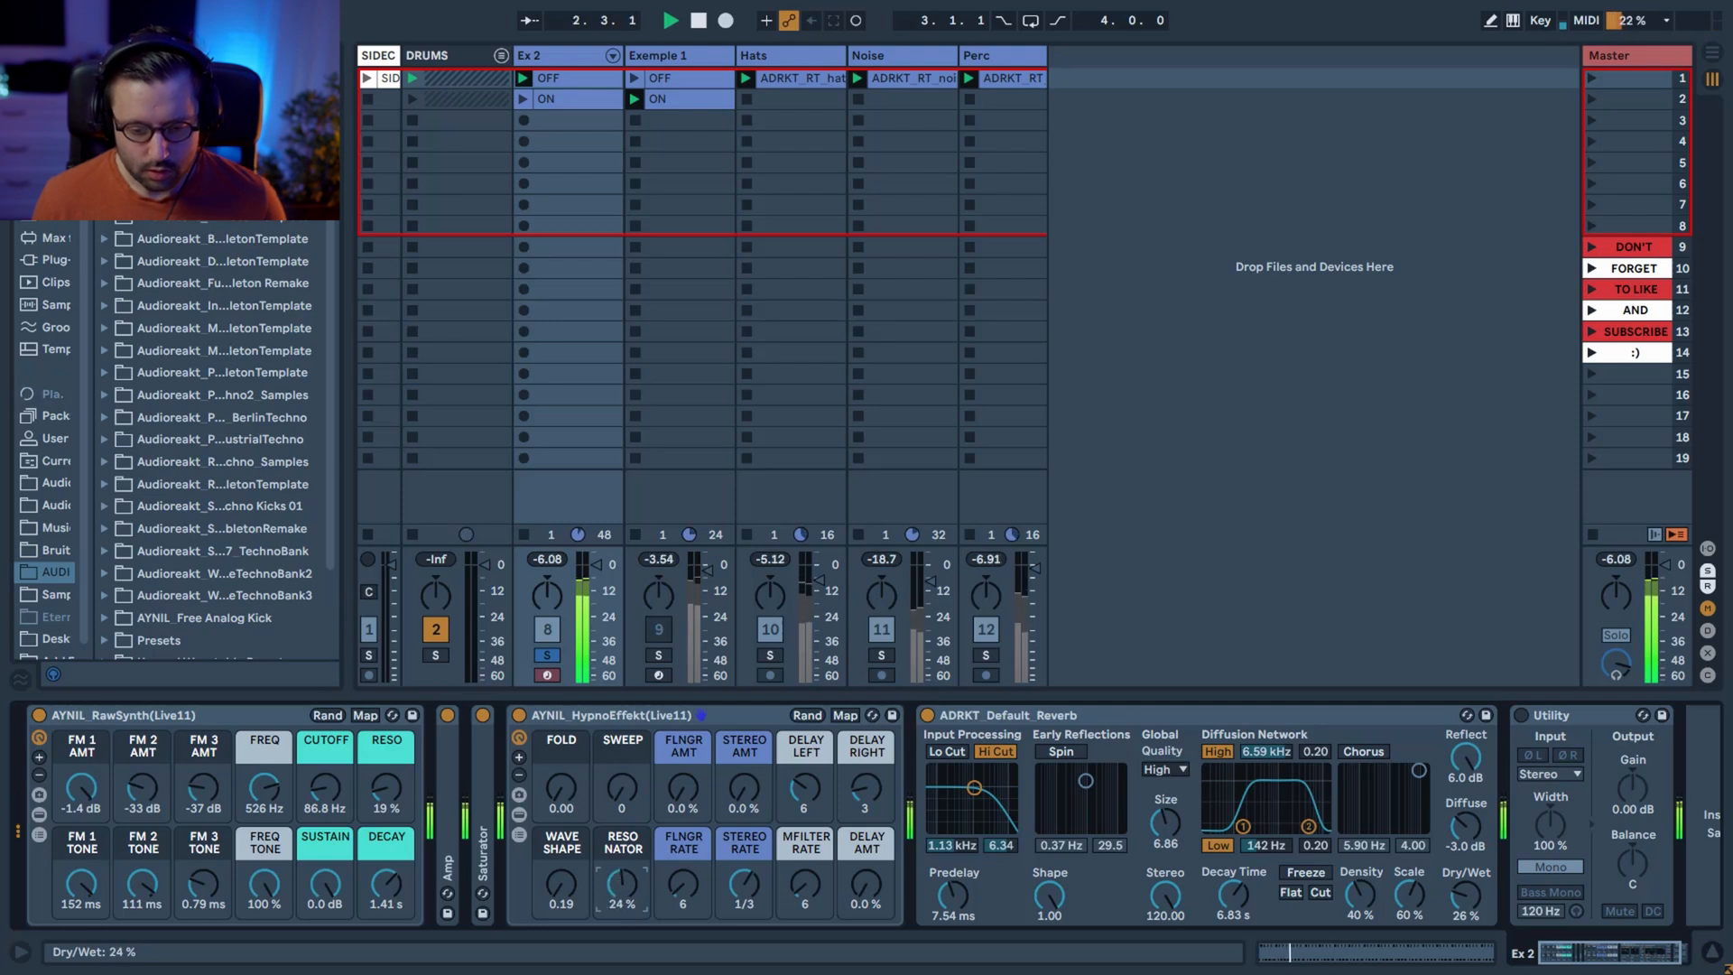
left_click_drag(620, 844, 620, 890)
key("space")
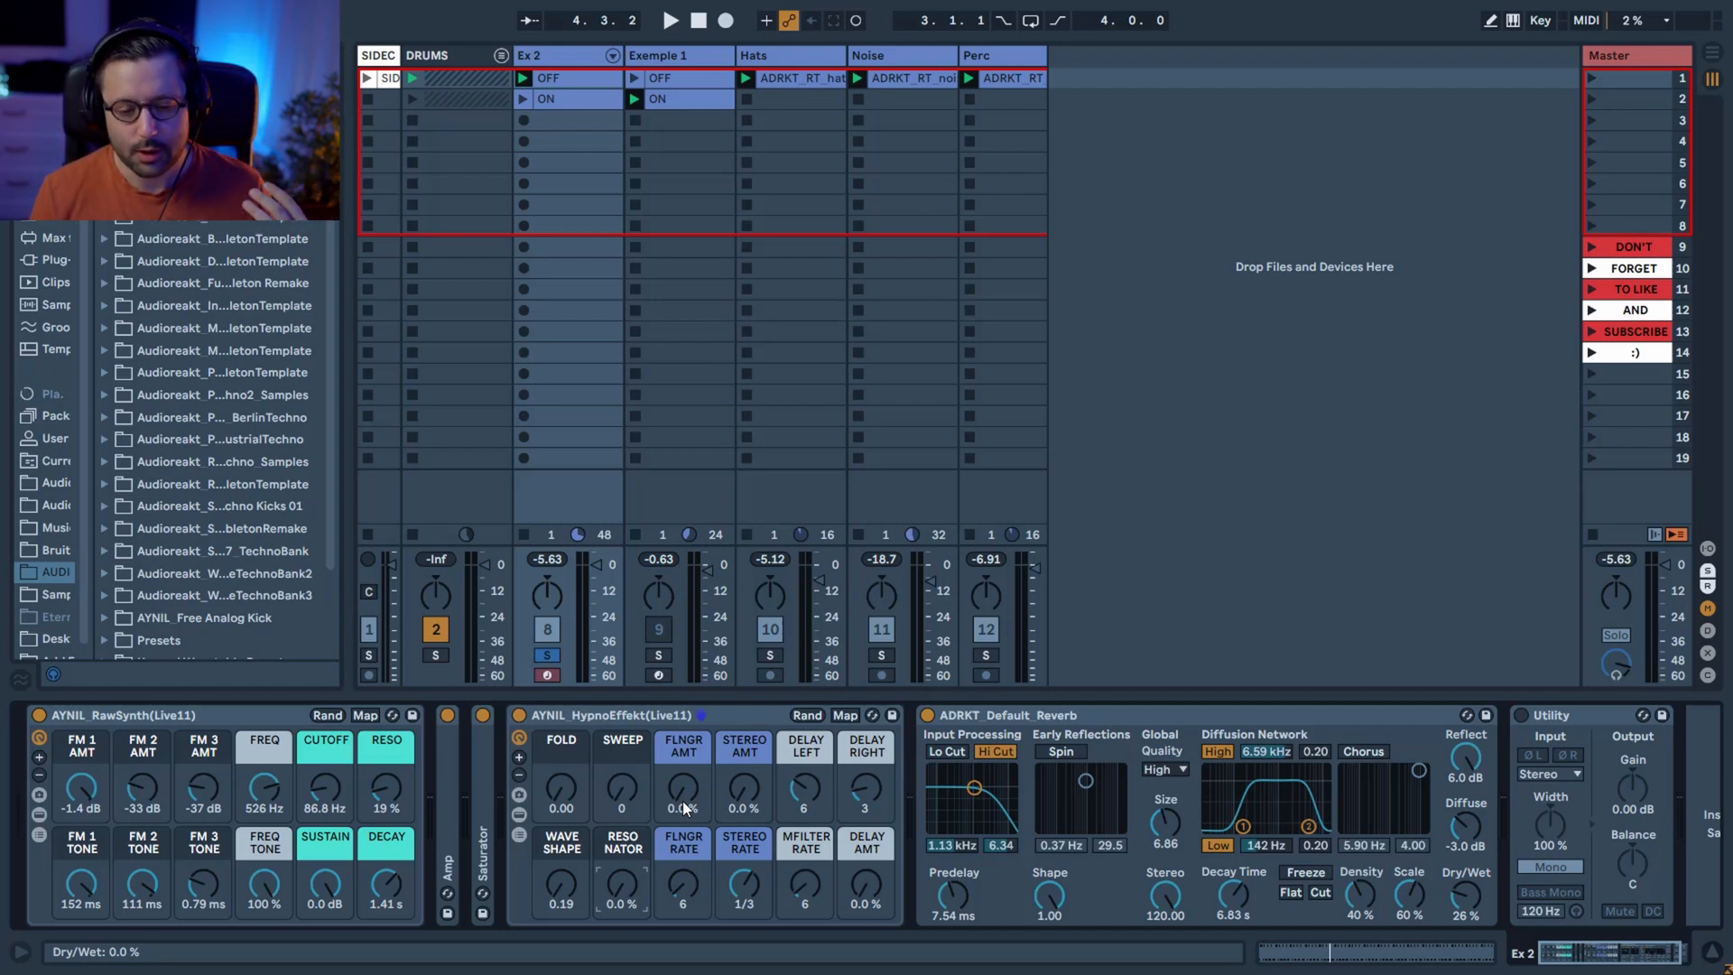
Start playback and try the flanger with its amount at 100% and its rate at 1/3.
key("space")
left_click_drag(683, 806, 683, 709)
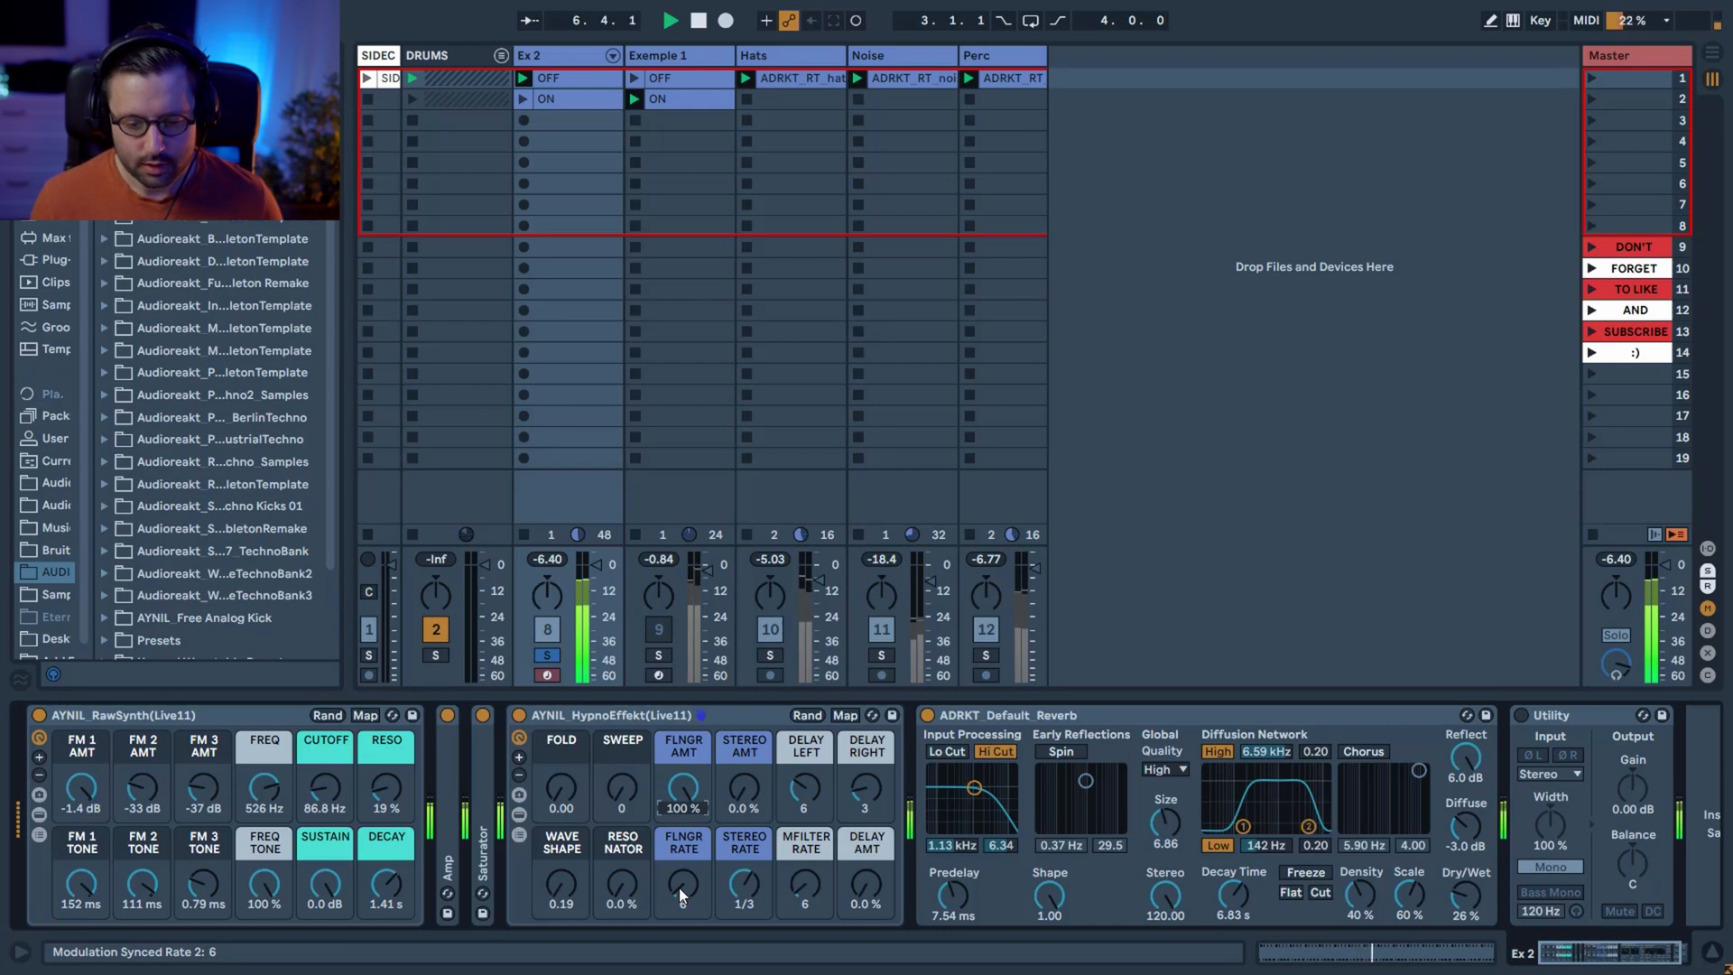
left_click_drag(687, 890, 688, 867)
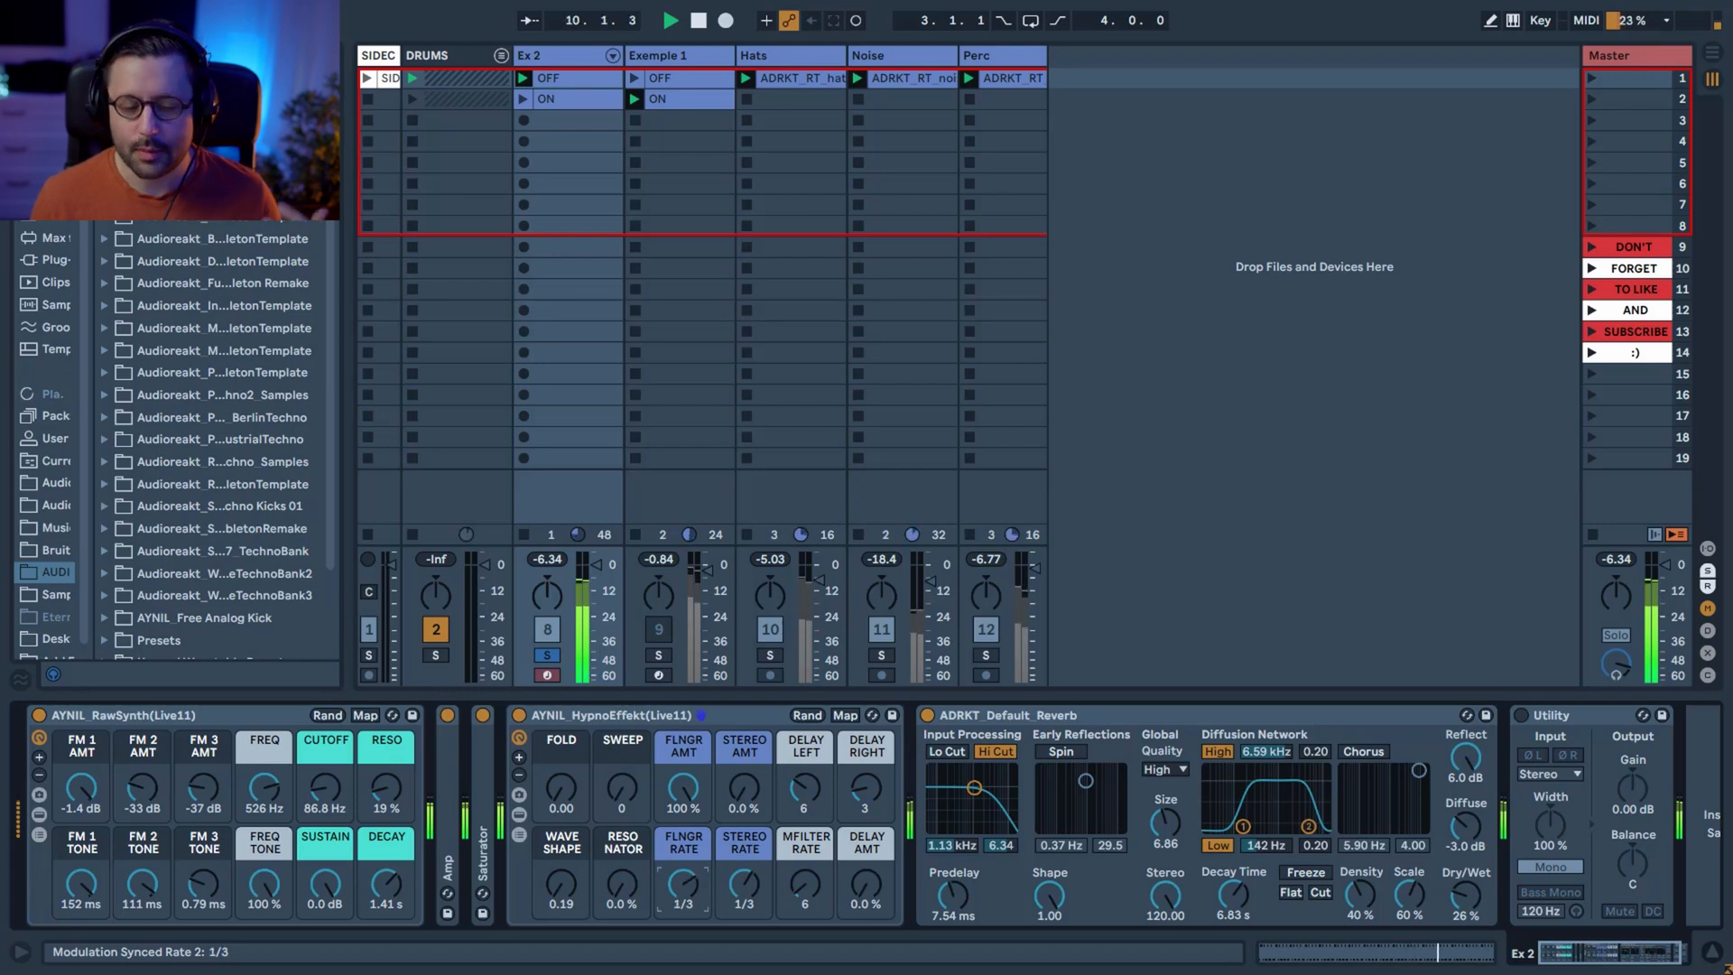
Try flanger amounts of 72% and 48%, set the flanger rate back to 6 and bring the amount down to 0%.
left_click_drag(683, 788, 683, 807)
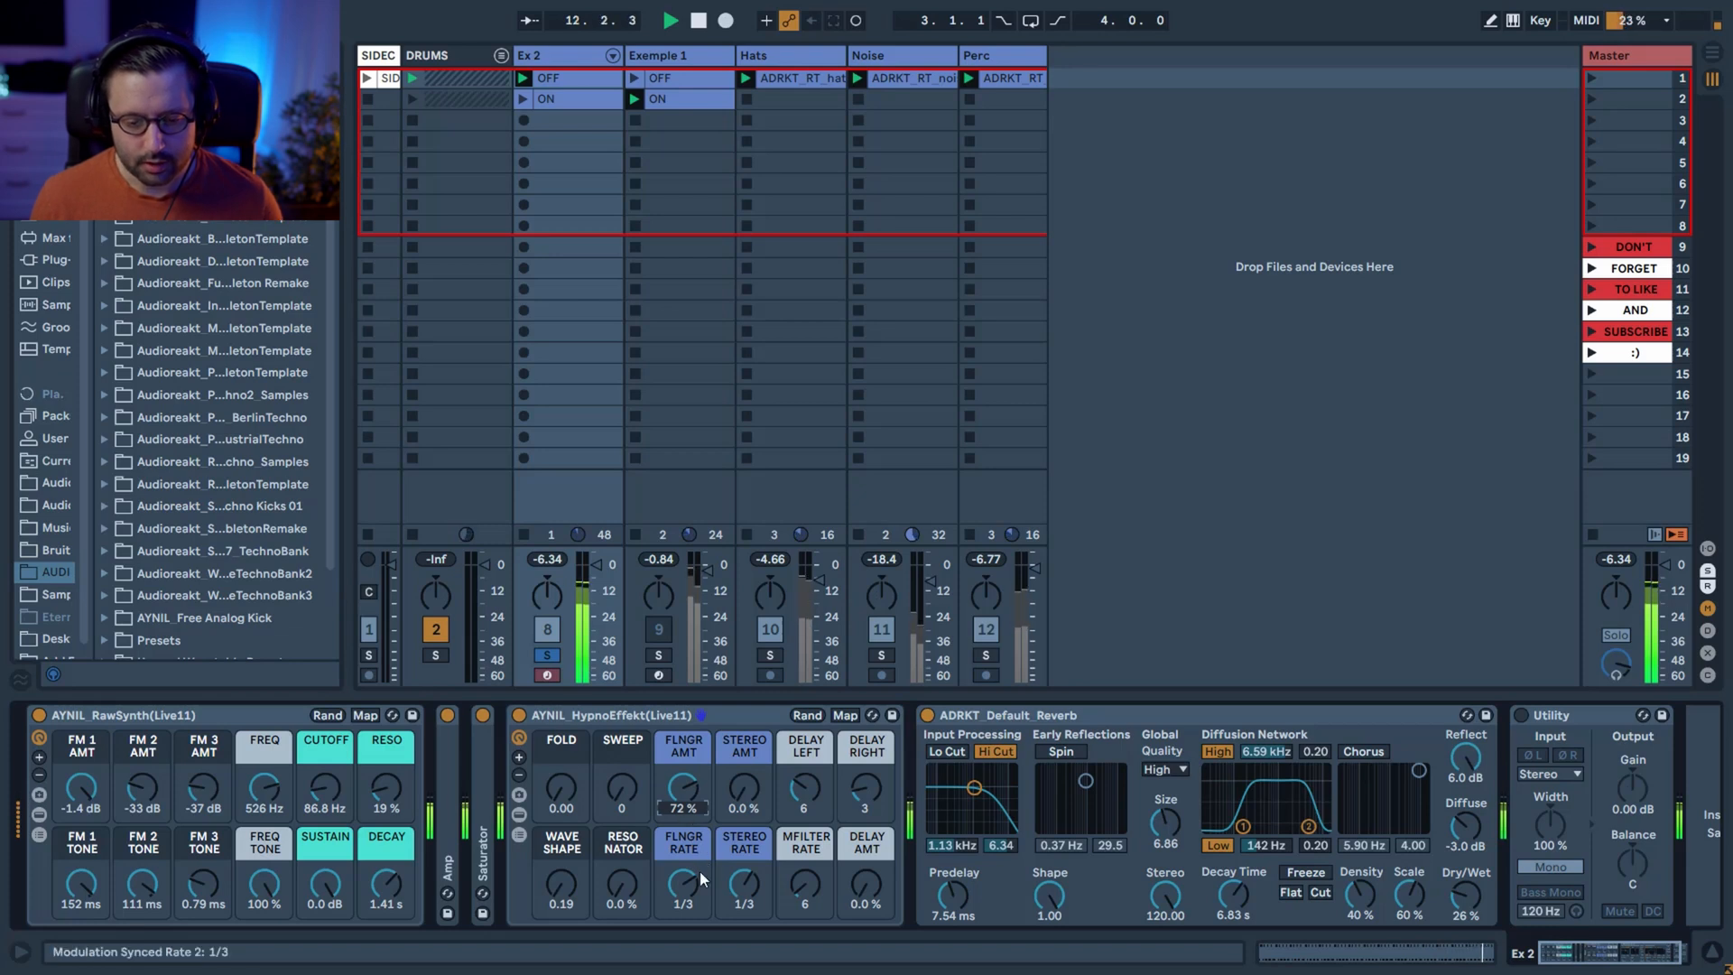
left_click_drag(669, 879, 669, 848)
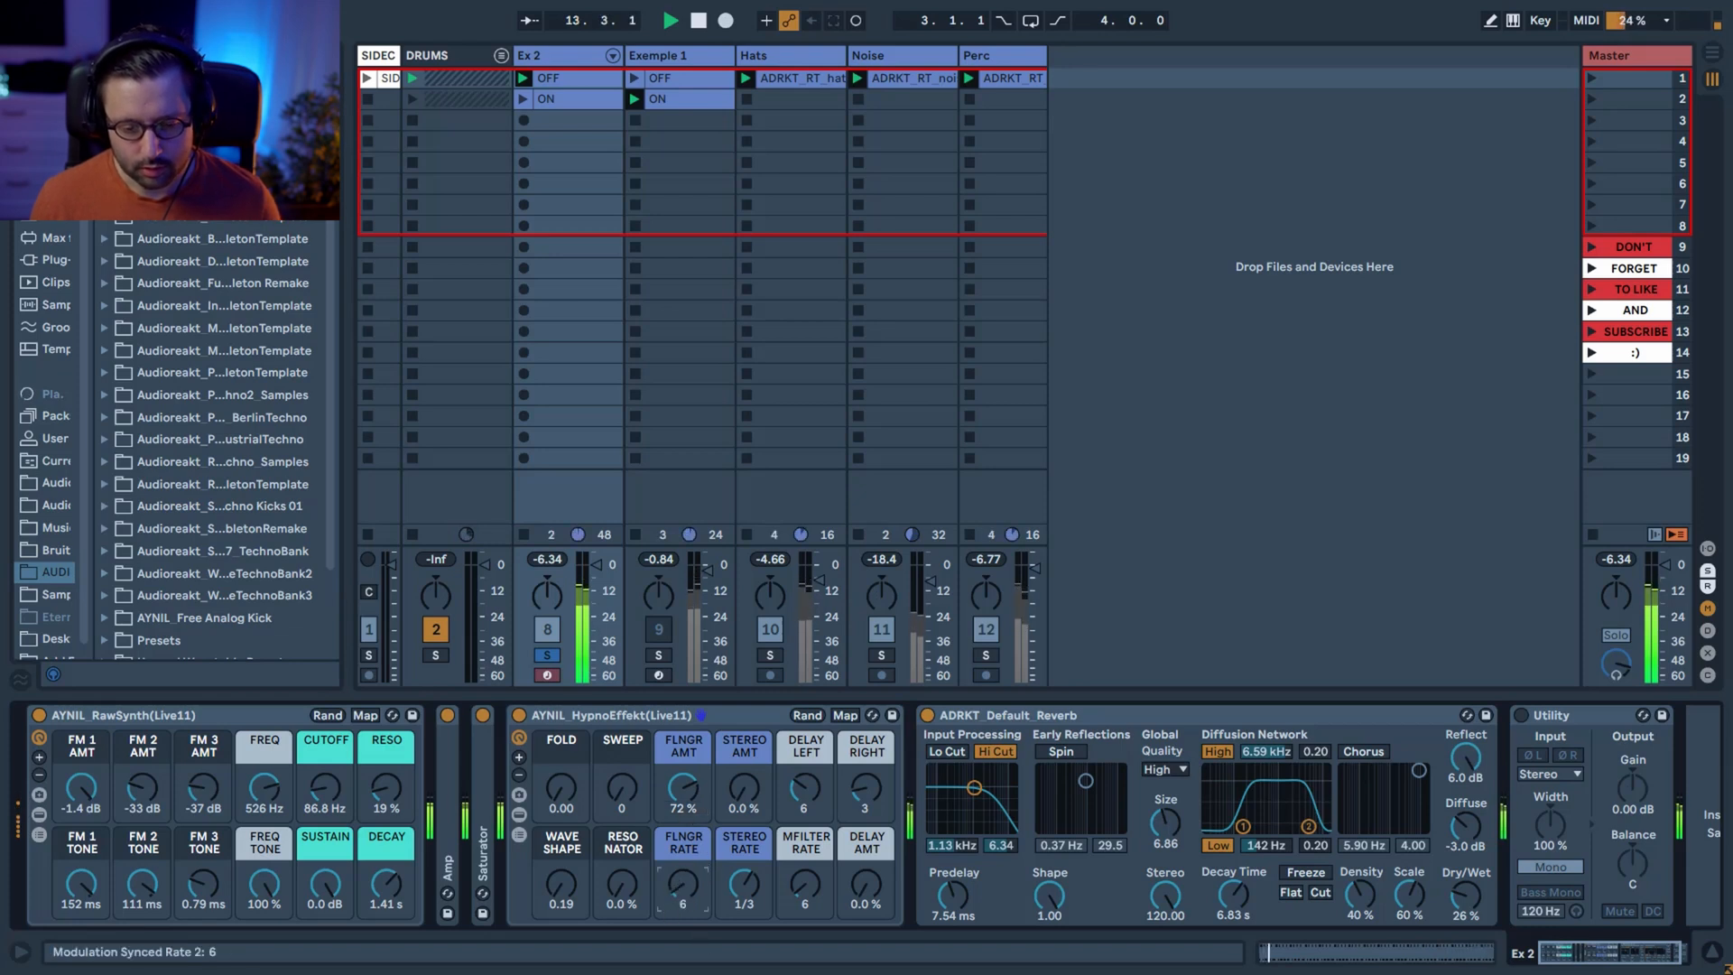
left_click_drag(683, 787, 684, 805)
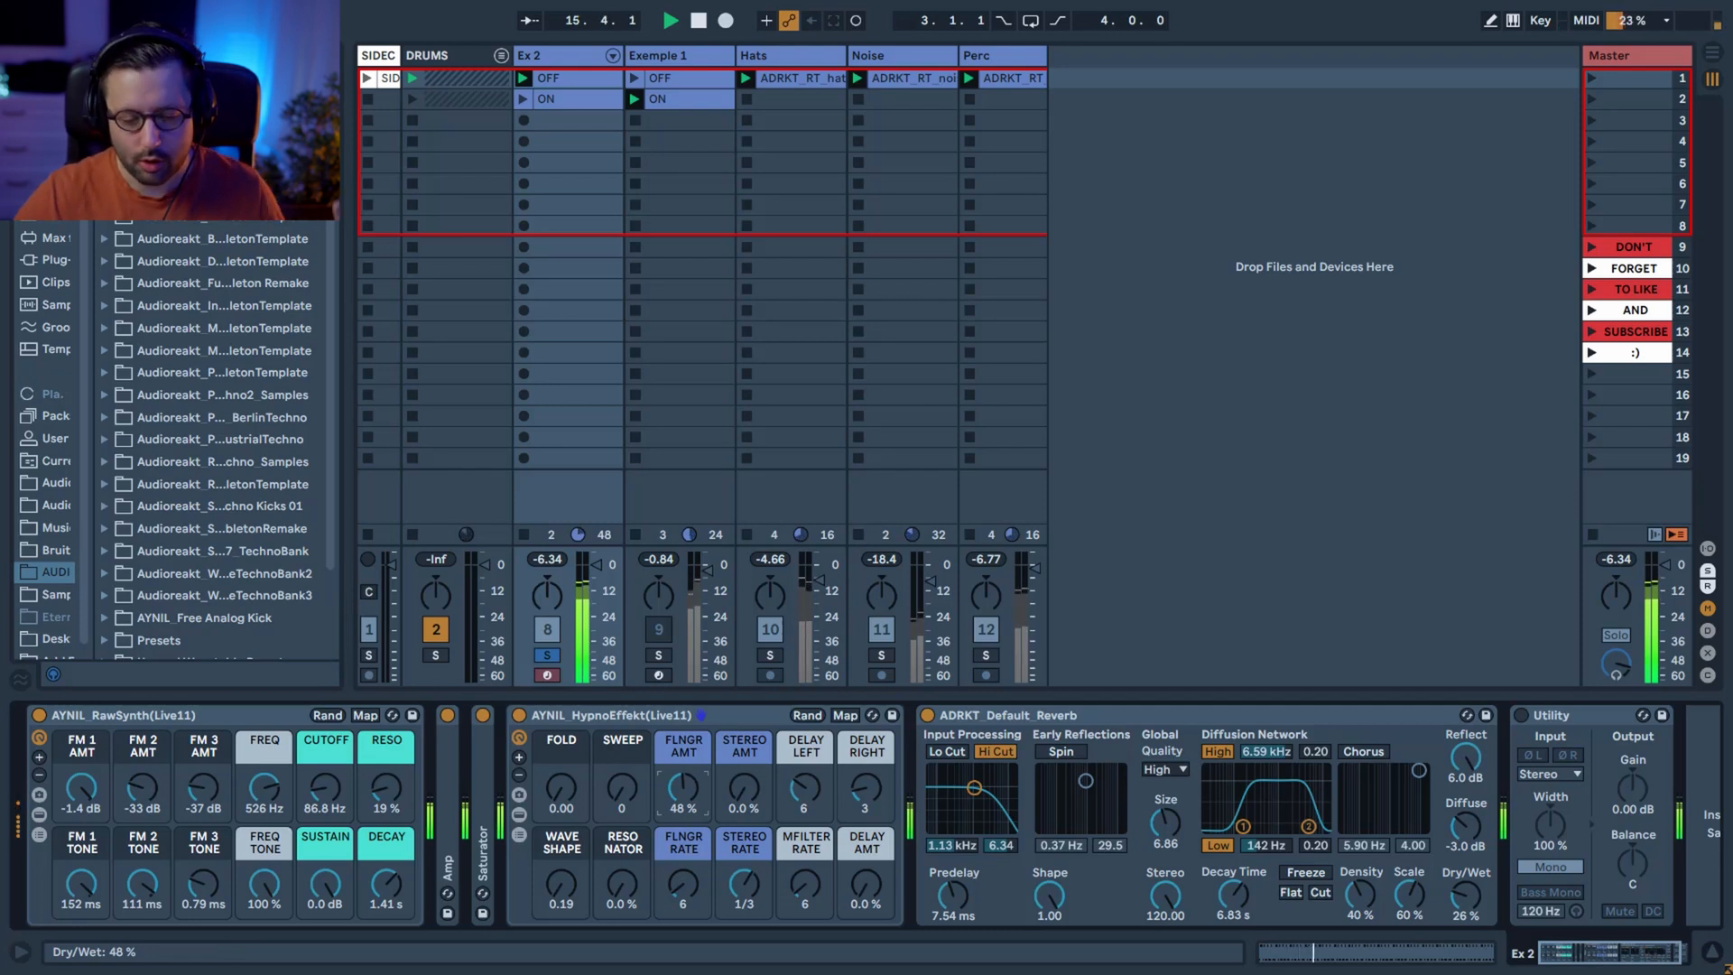
key("space")
left_click_drag(683, 788, 683, 839)
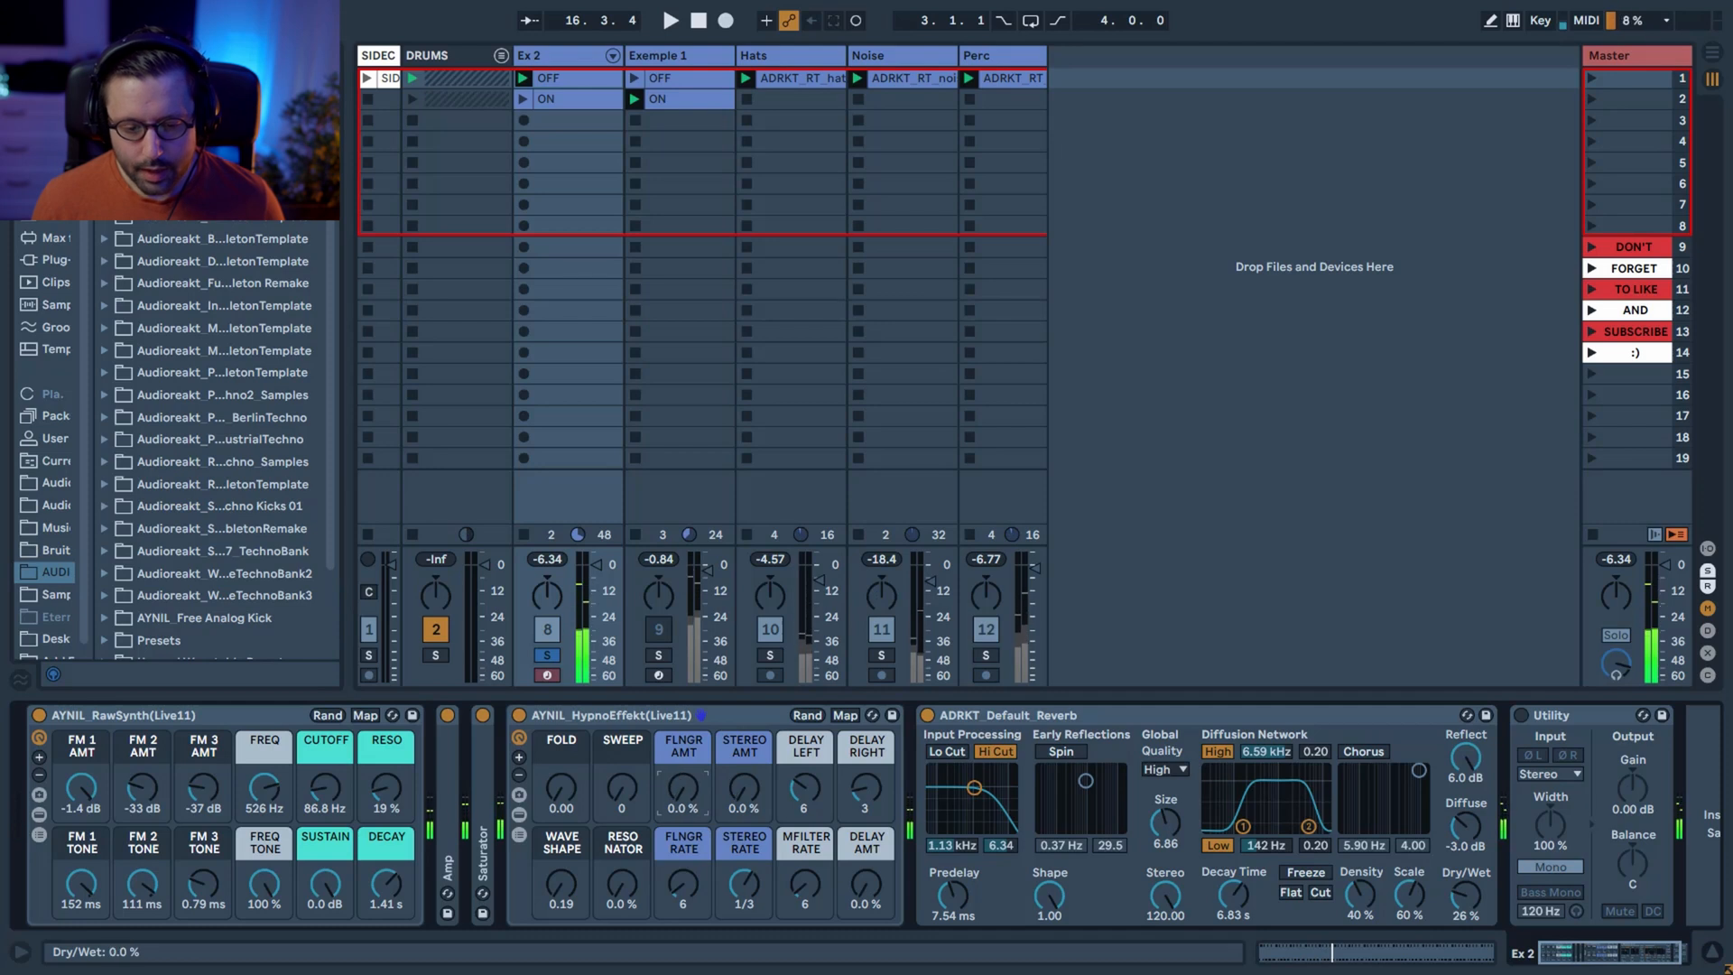
Raise the Stereo Amount macro to 79% and audition the effect on Ex 2.
left_click(745, 803)
key("space")
mouse_move(745, 803)
left_mouse_down()
mouse_move(746, 731)
mouse_move(746, 800)
left_mouse_up()
key("space")
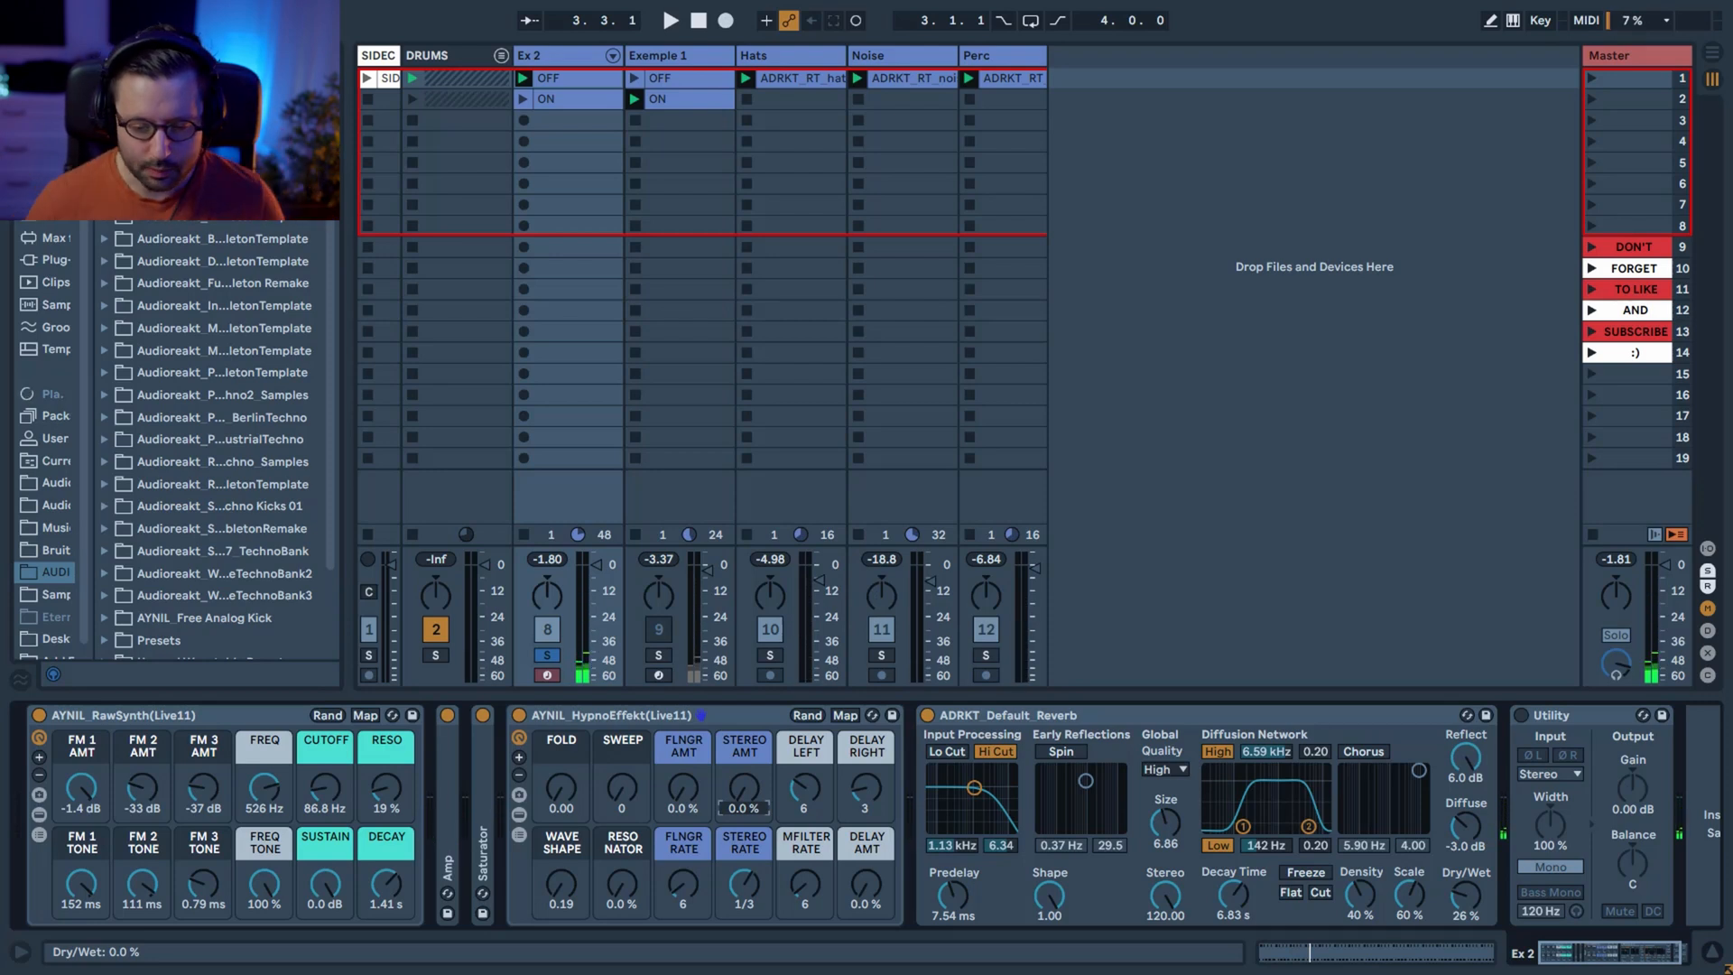
left_click_drag(731, 810, 731, 727)
key("space")
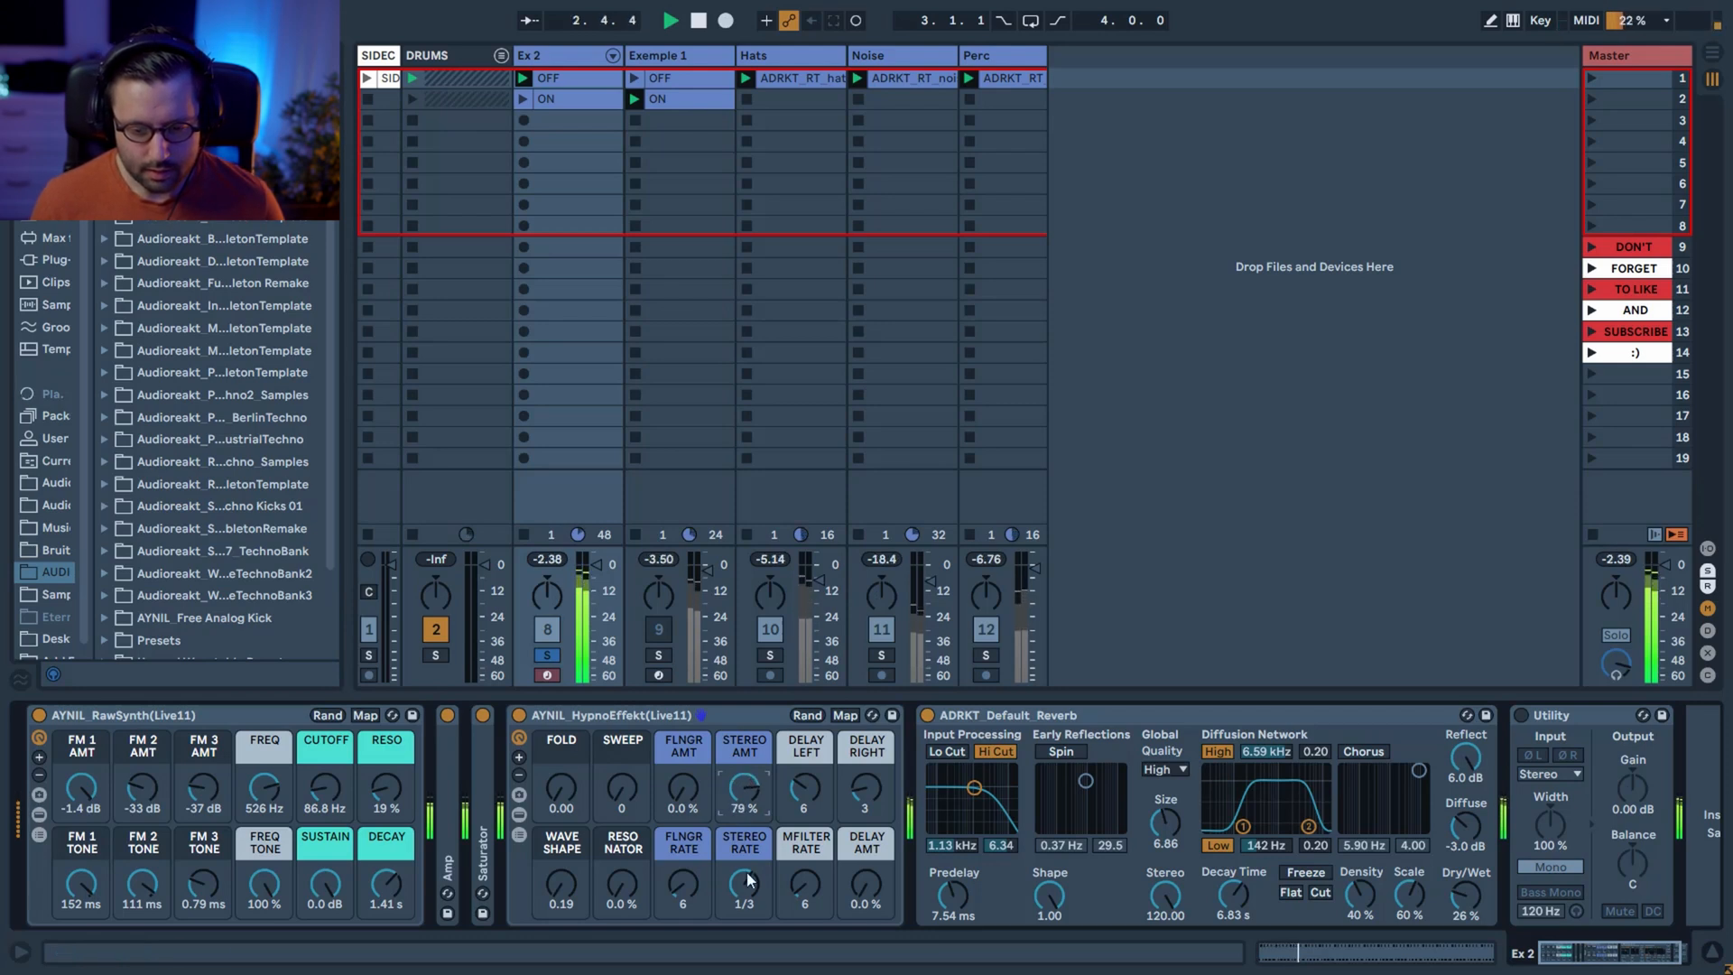
Try a Stereo Rate of 1.5, return it to 1/3 and stop playback.
left_click_drag(745, 885, 746, 864)
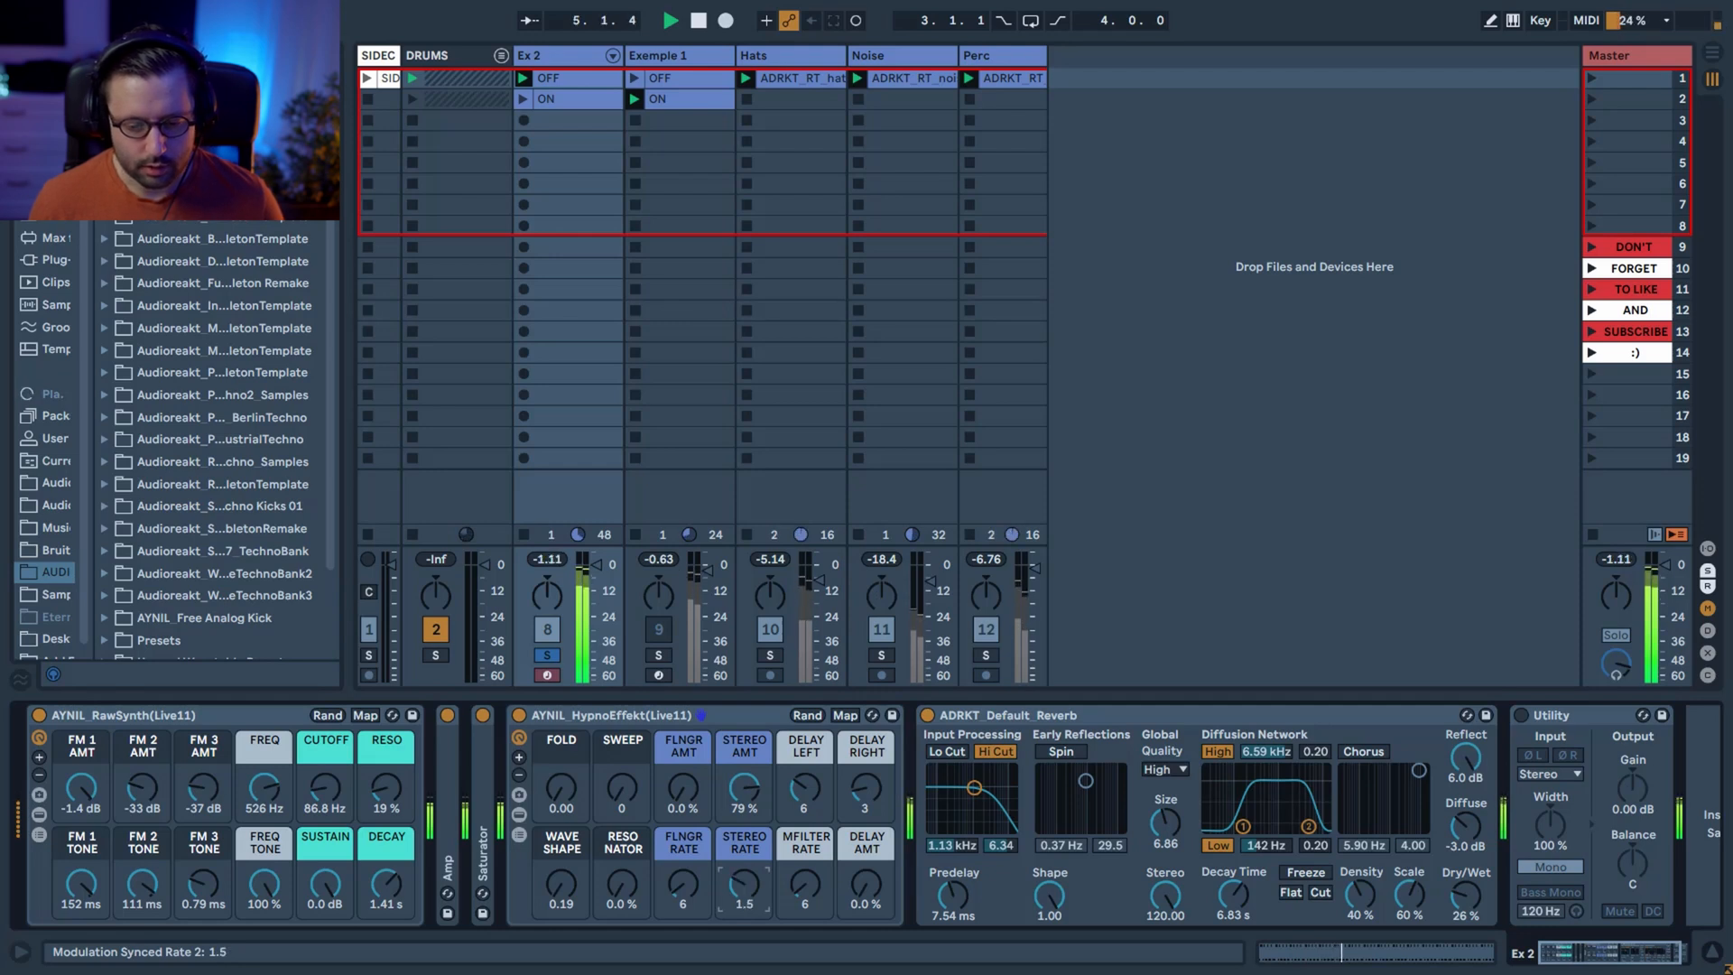
mouse_move(746, 864)
left_mouse_down()
mouse_move(744, 923)
mouse_move(745, 841)
left_mouse_up()
key("space")
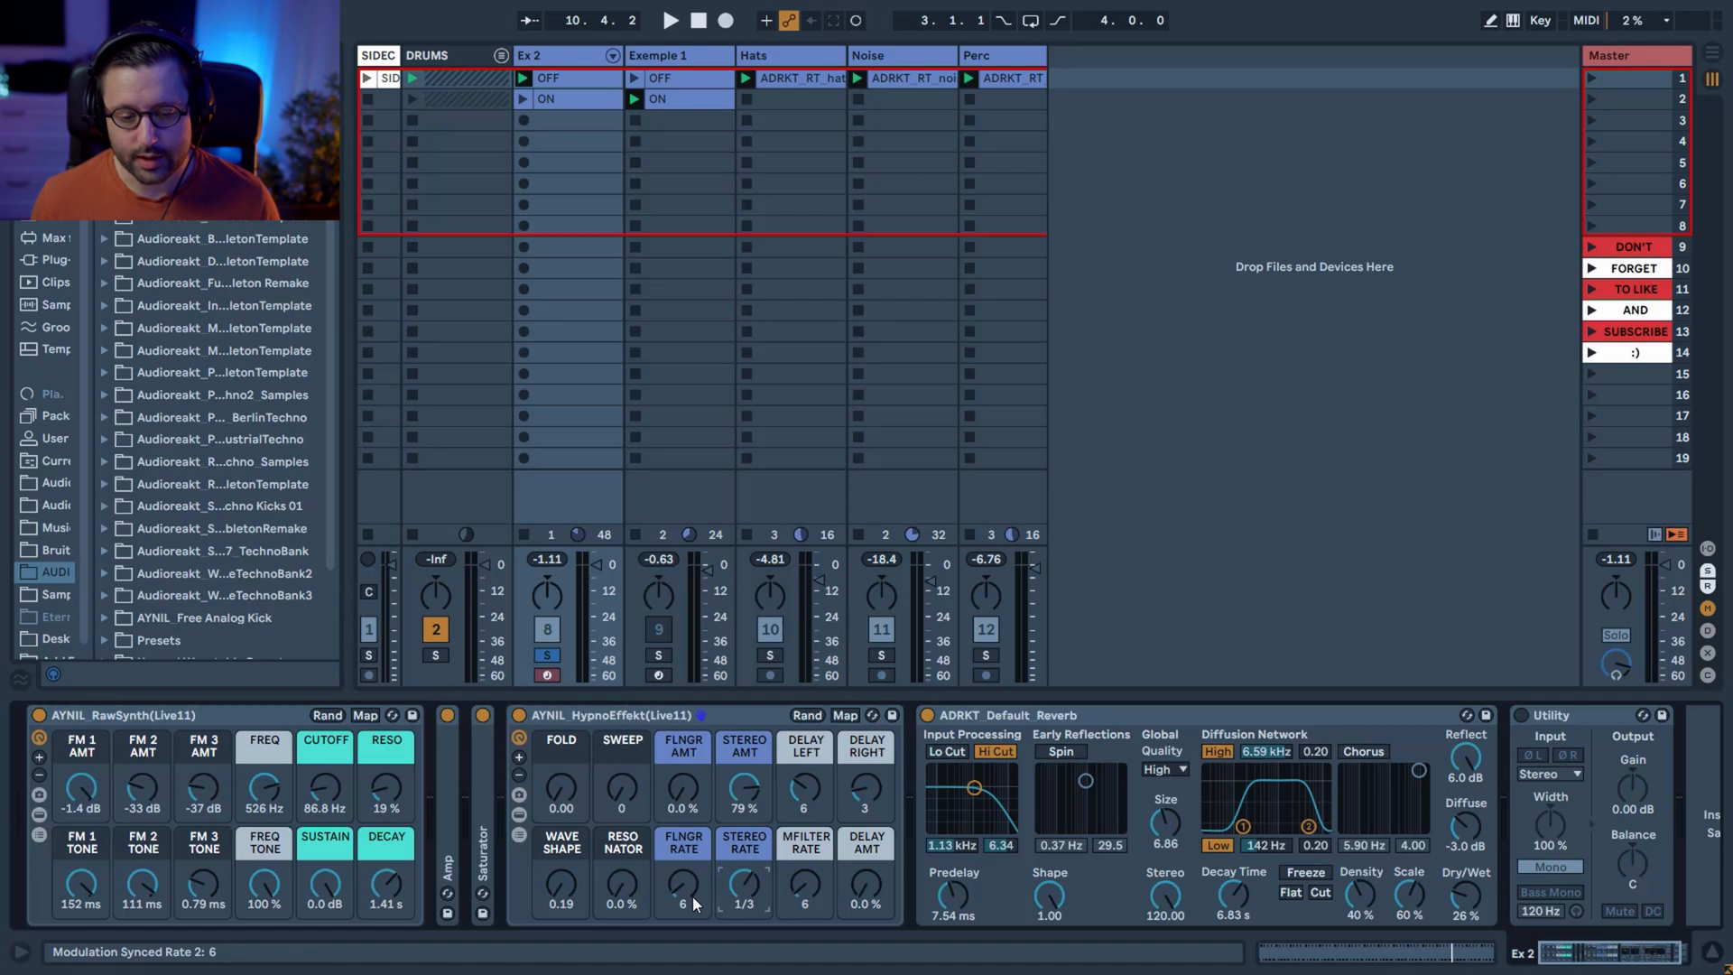
Check the Ex 2 OFF clip's loop settings, then set Stereo Rate to 8 and Stereo Amount to 0%.
left_click(585, 91)
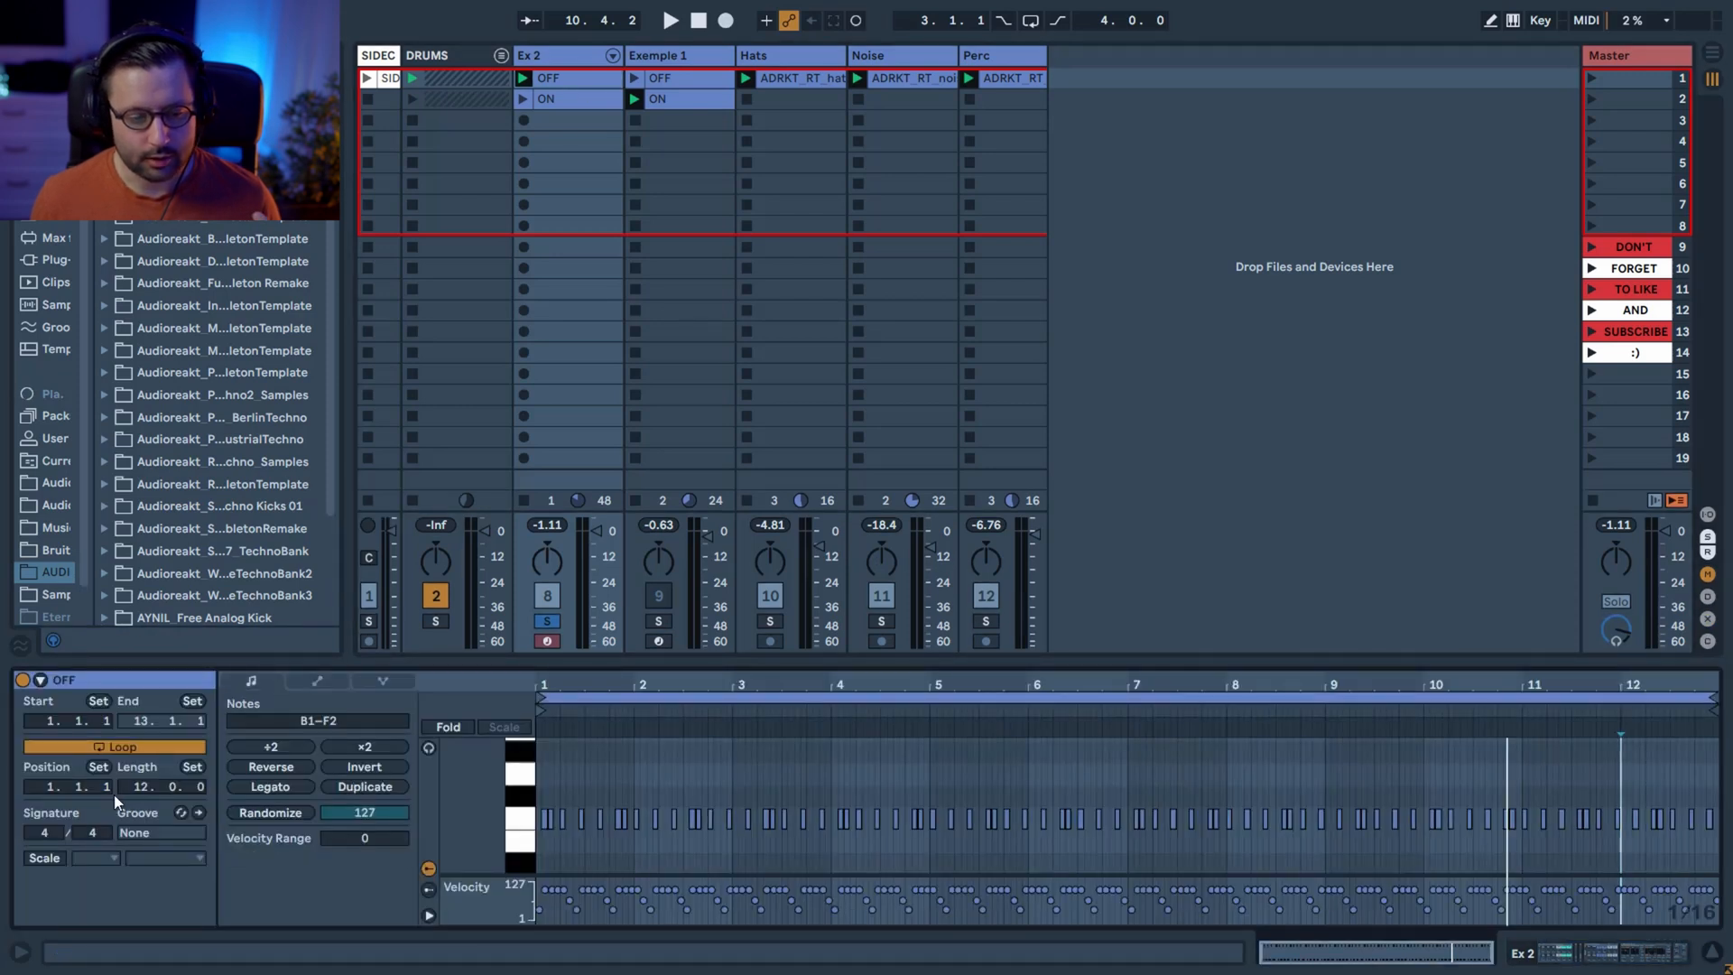
left_click(566, 56)
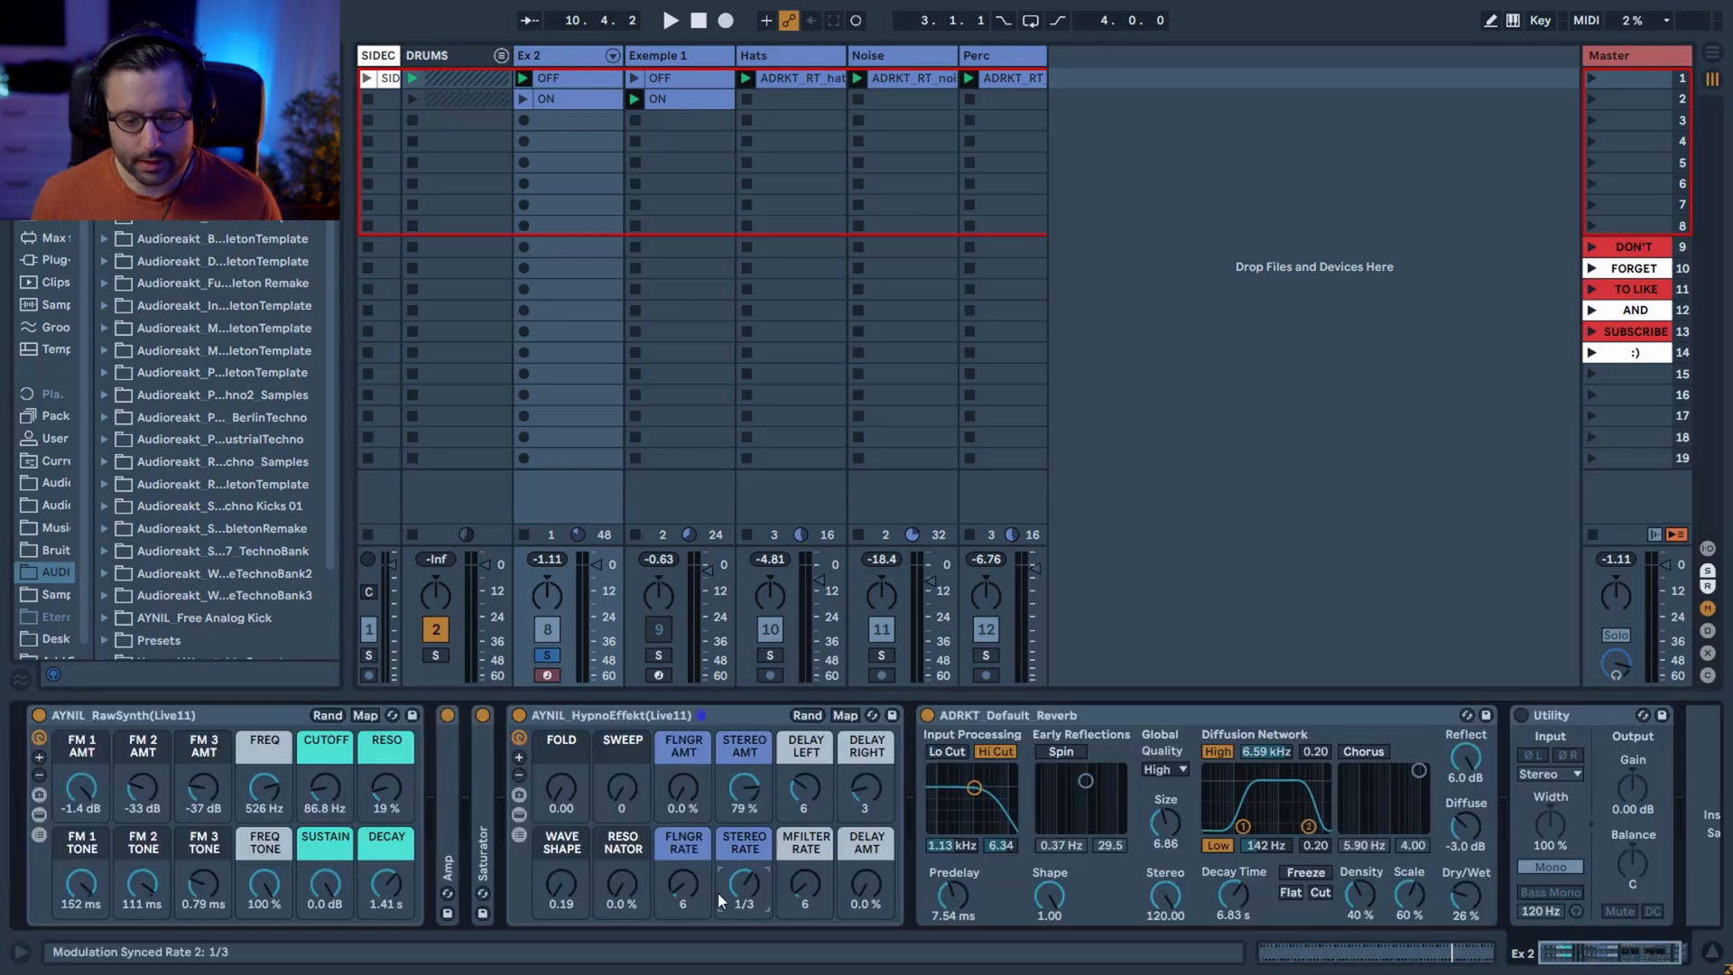
left_click_drag(749, 880, 749, 839)
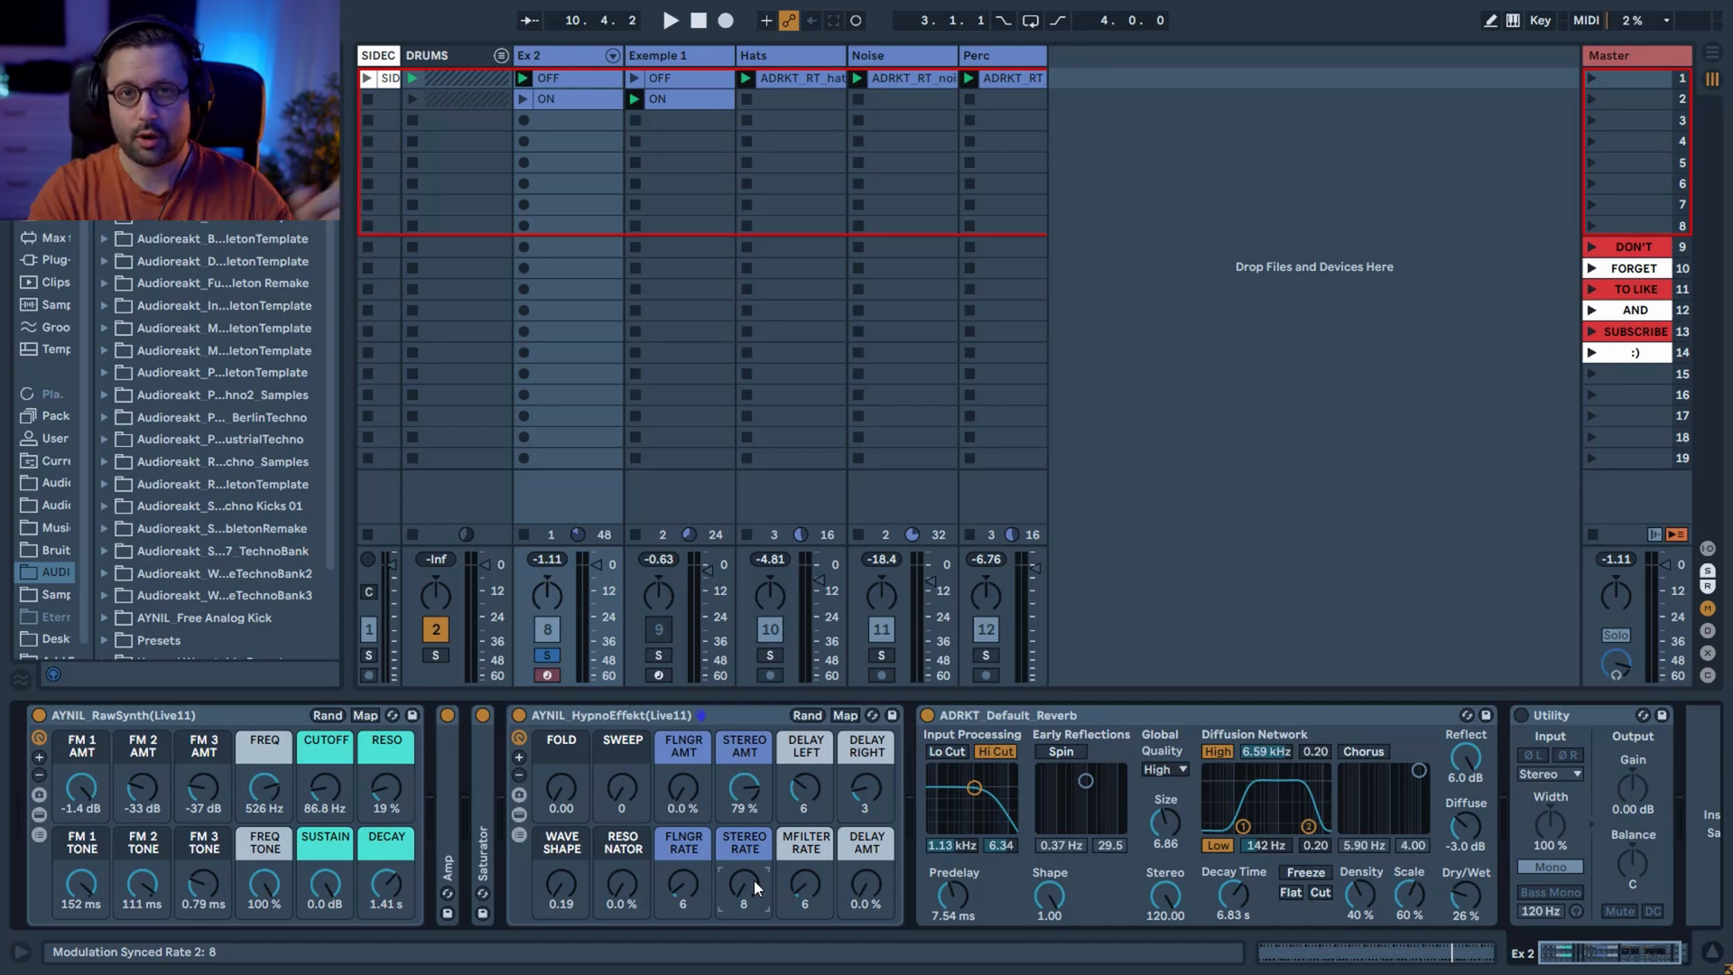
double_click(744, 787)
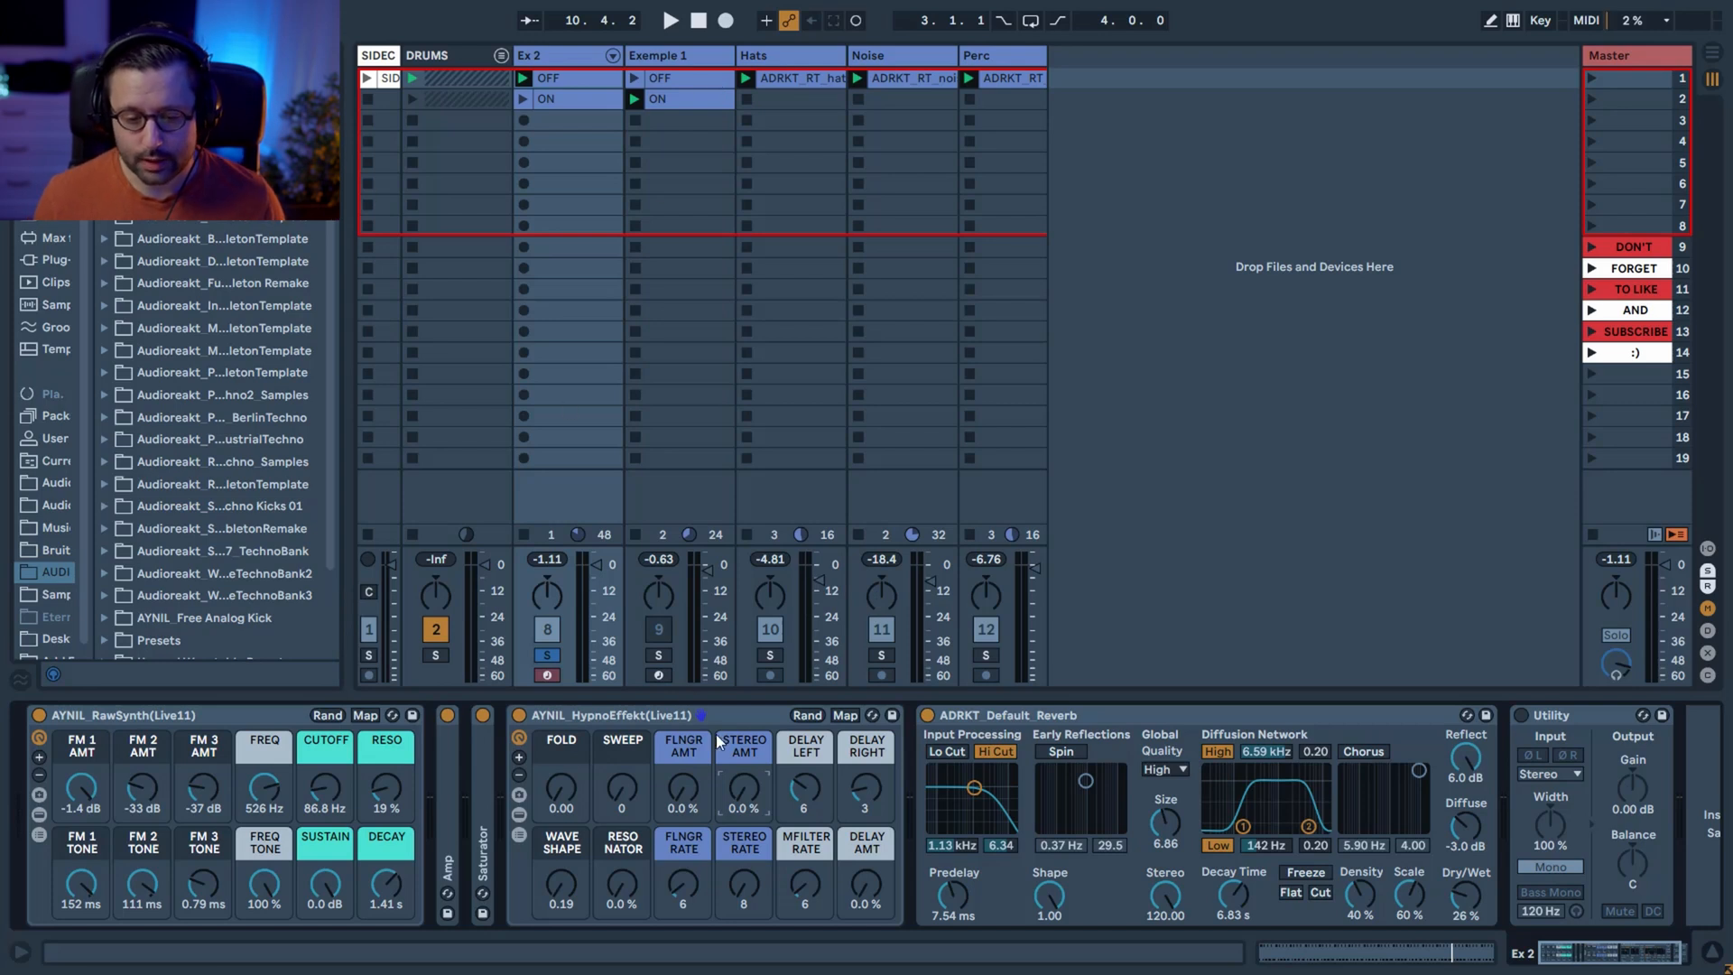
Audition the delay at 100% with MFilter rates 1/3 and 1, then settle on Delay Amount 39% and MFilter Rate 4.
left_click_drag(863, 895, 863, 760)
key("space")
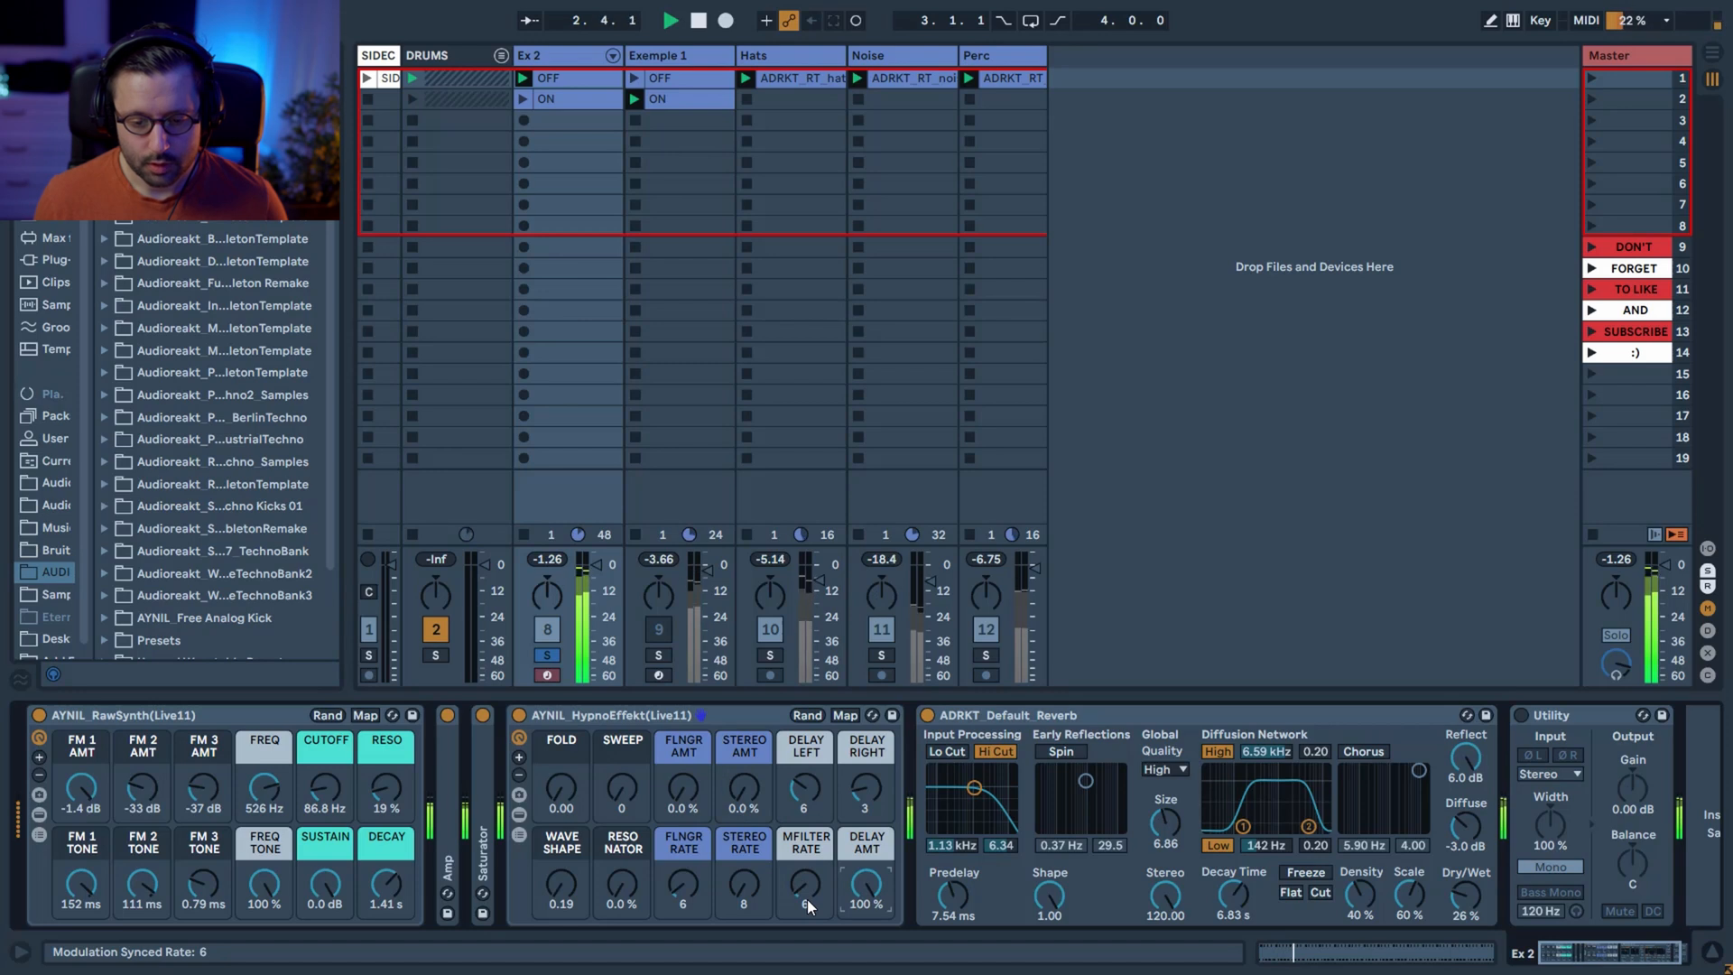
left_click_drag(805, 894, 805, 926)
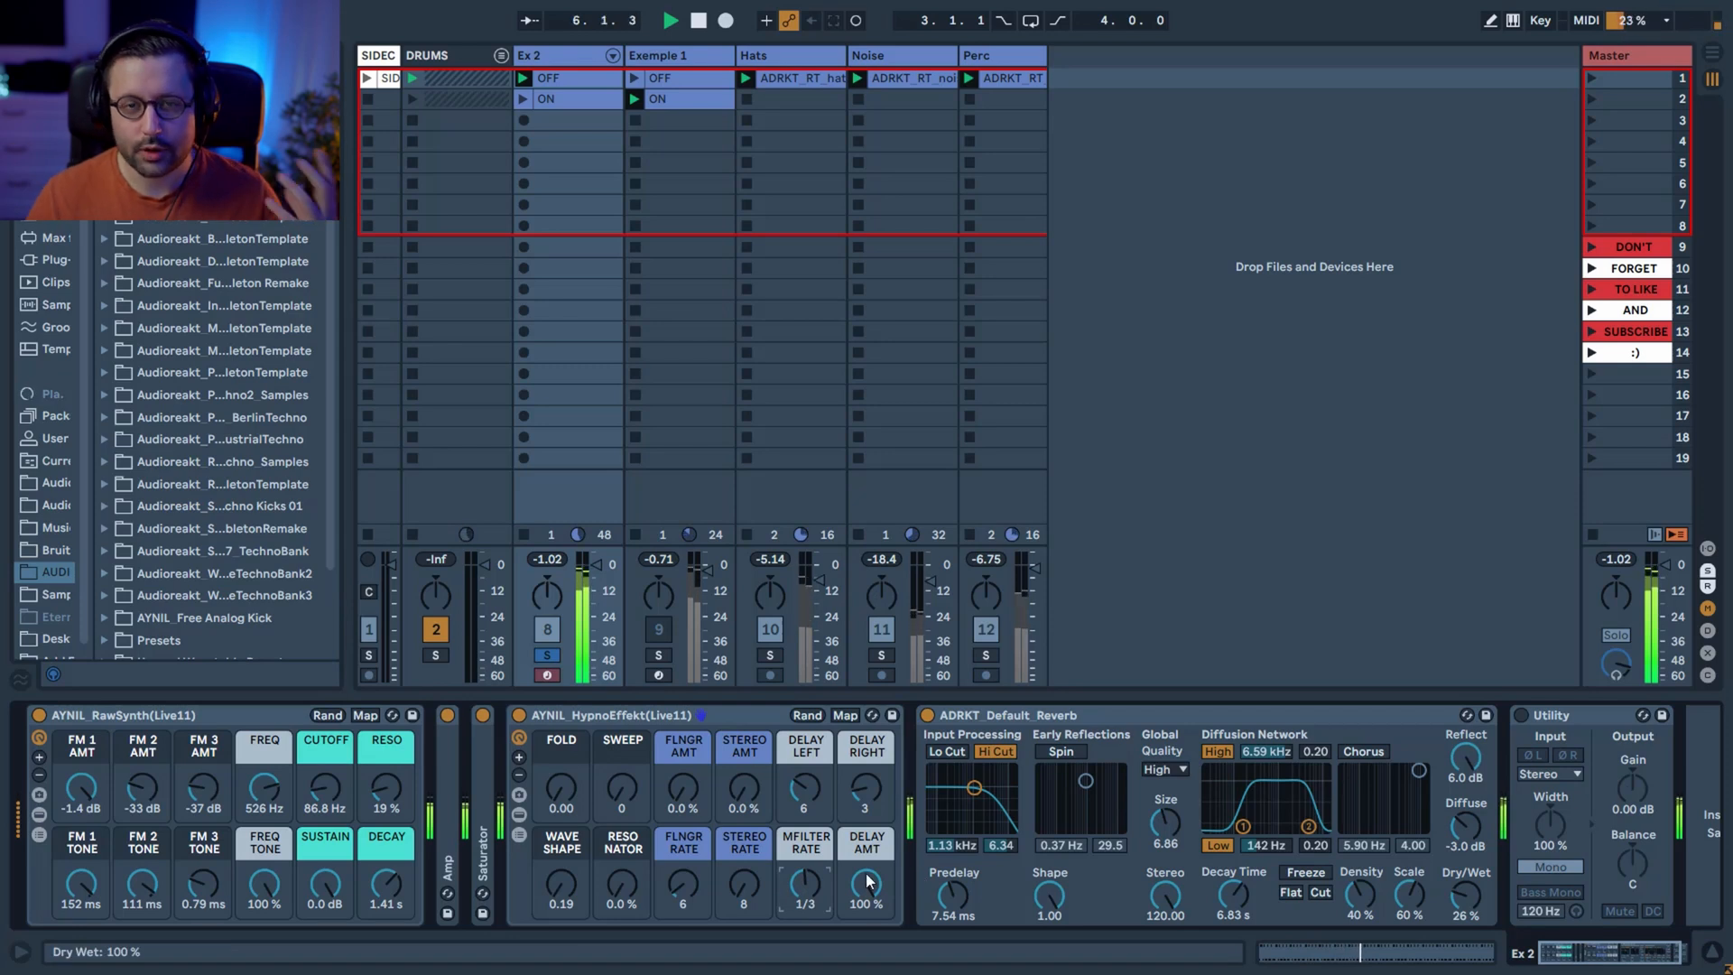
left_click_drag(811, 891, 810, 883)
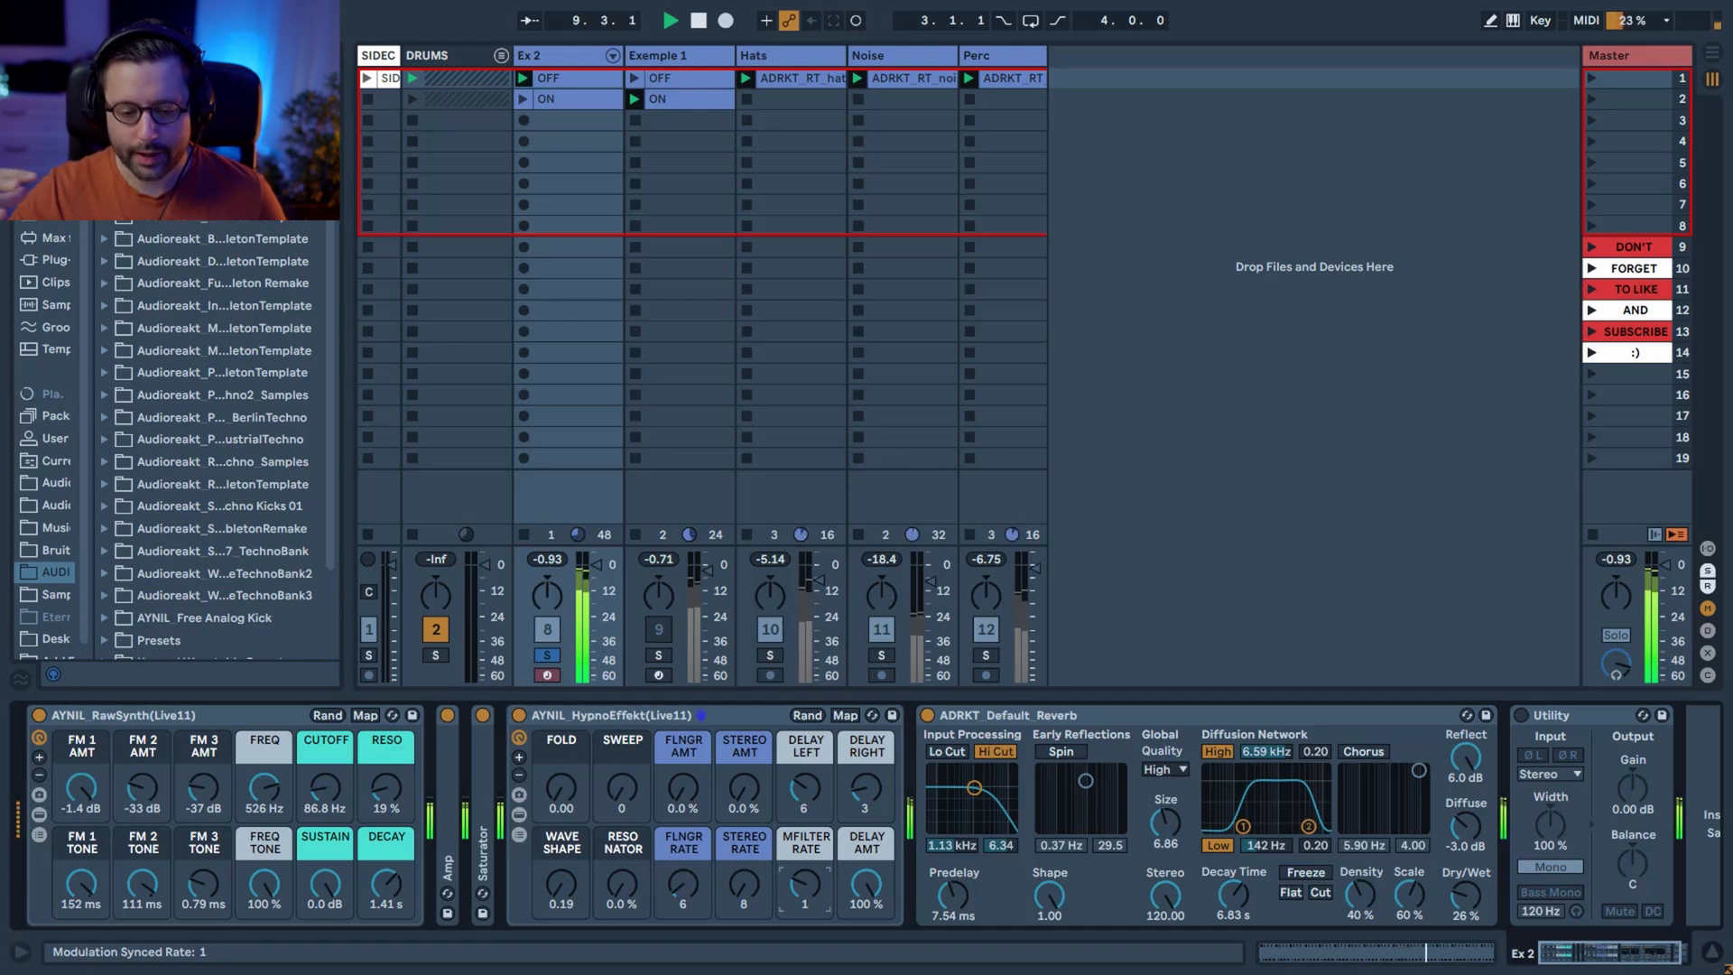
left_click_drag(809, 890, 859, 946)
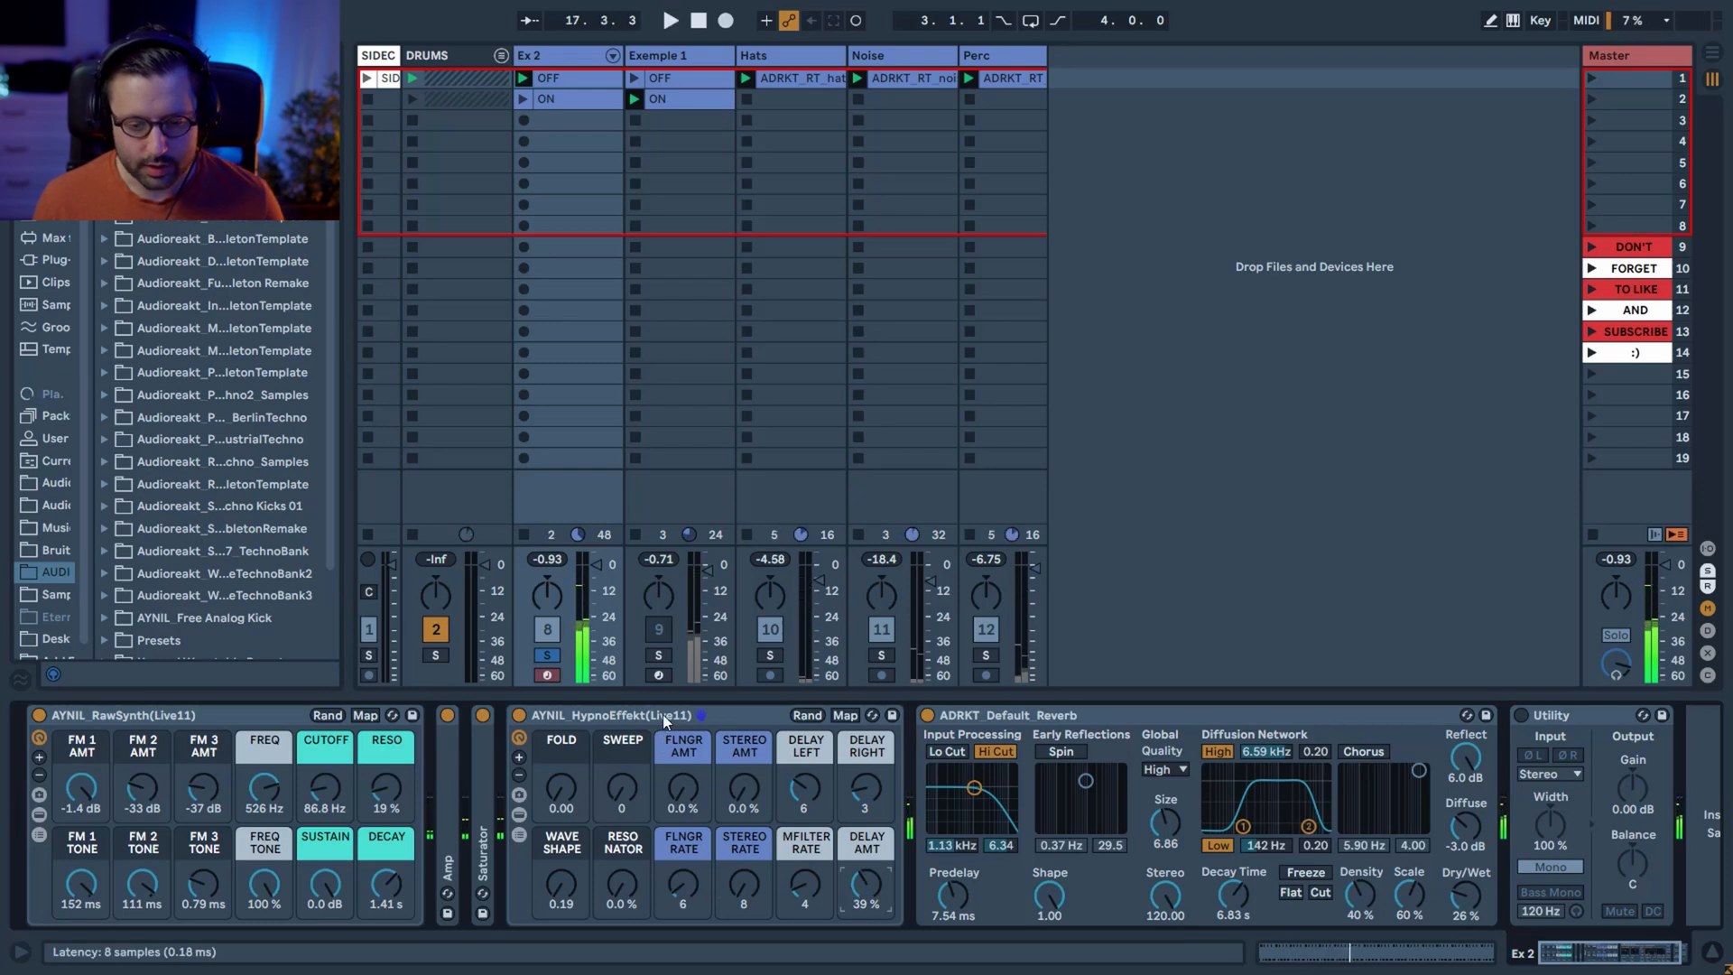
Compare the OFF and ON clips of the Exemple 1 track soloed, then unsolo it and compare them within the full mix.
left_click(653, 58)
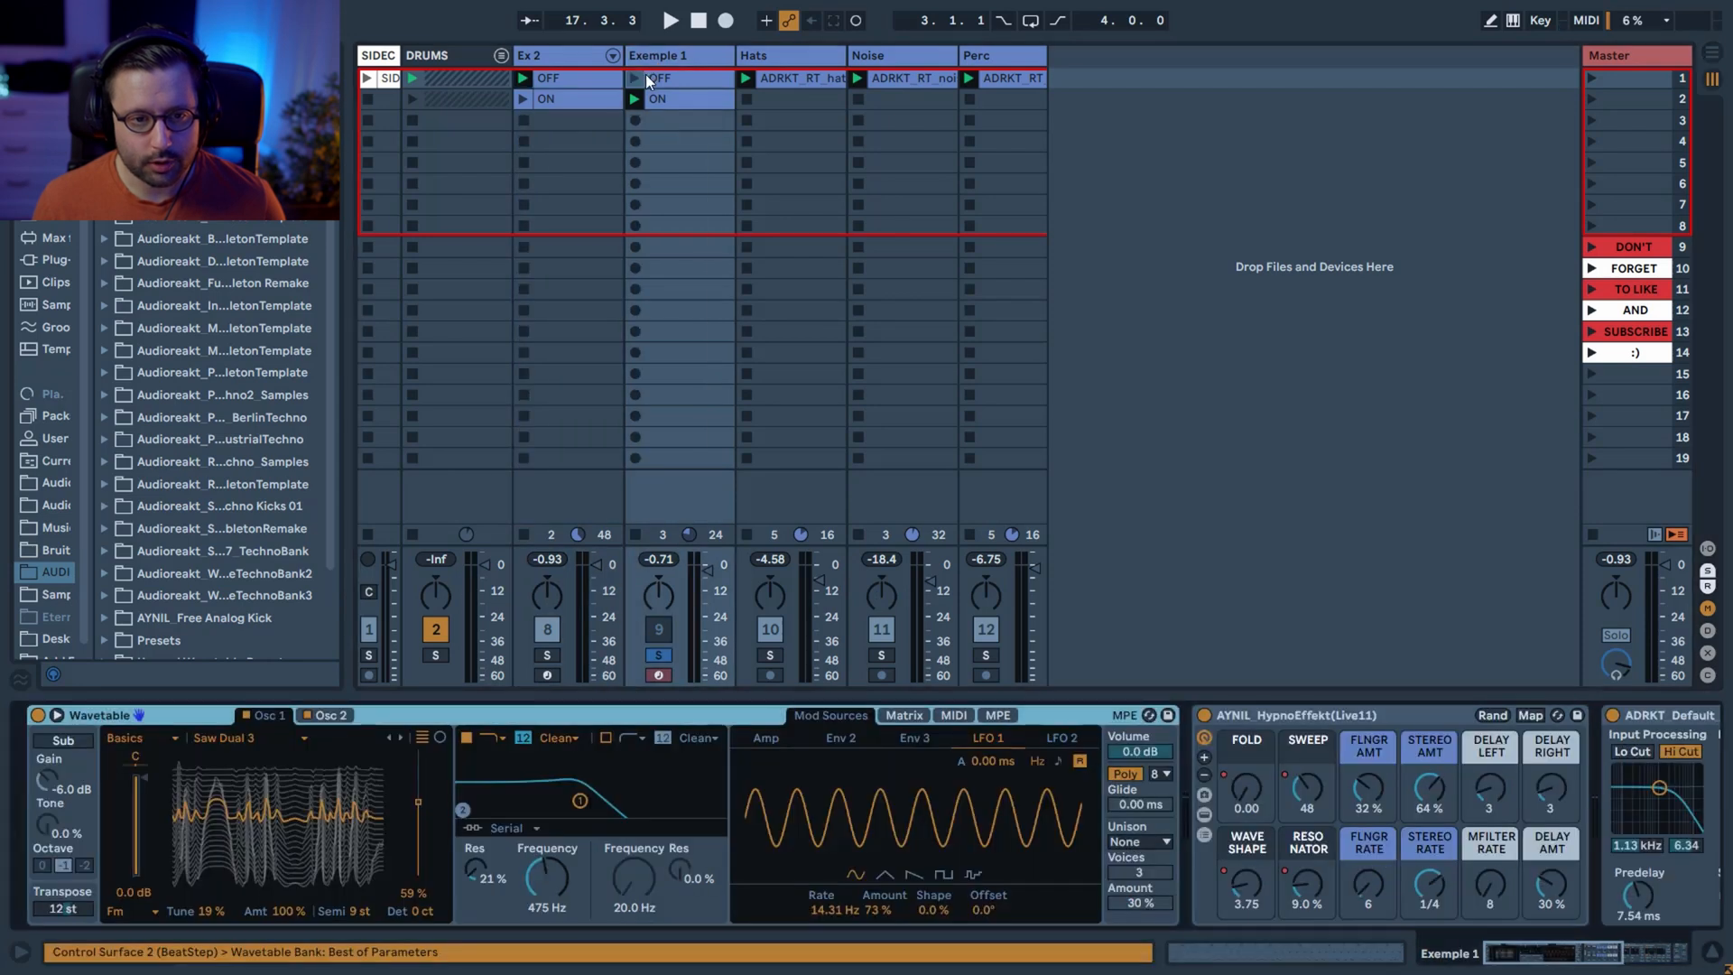
left_click(636, 77)
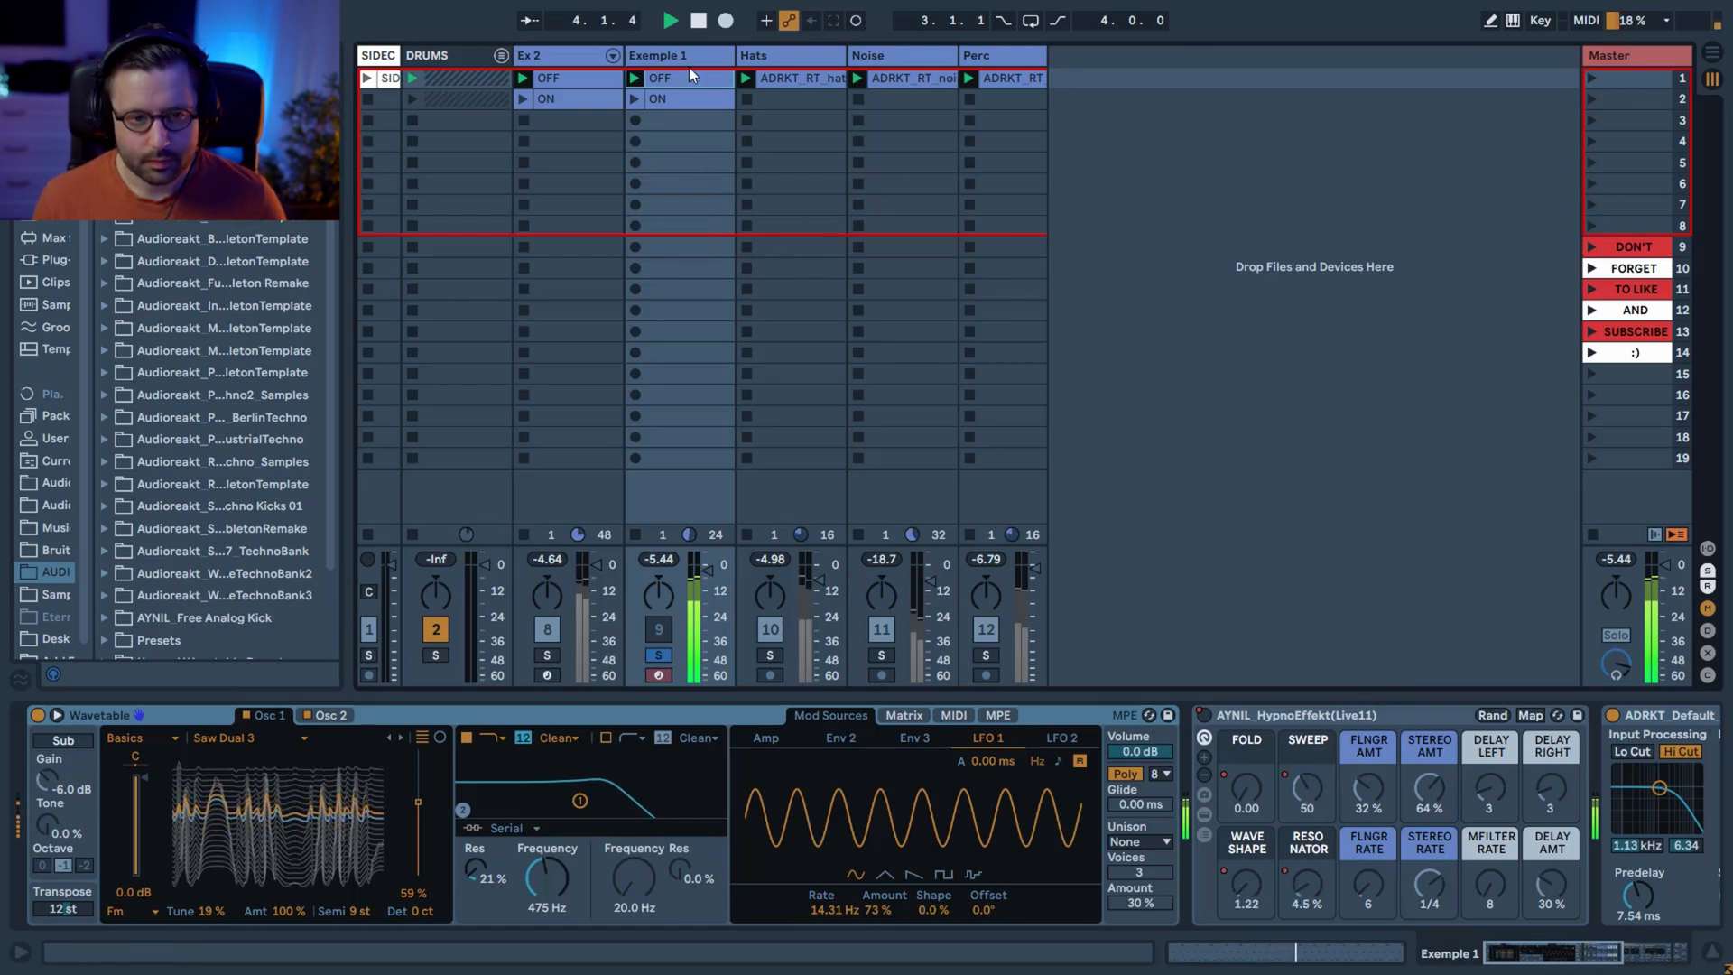
left_click(639, 99)
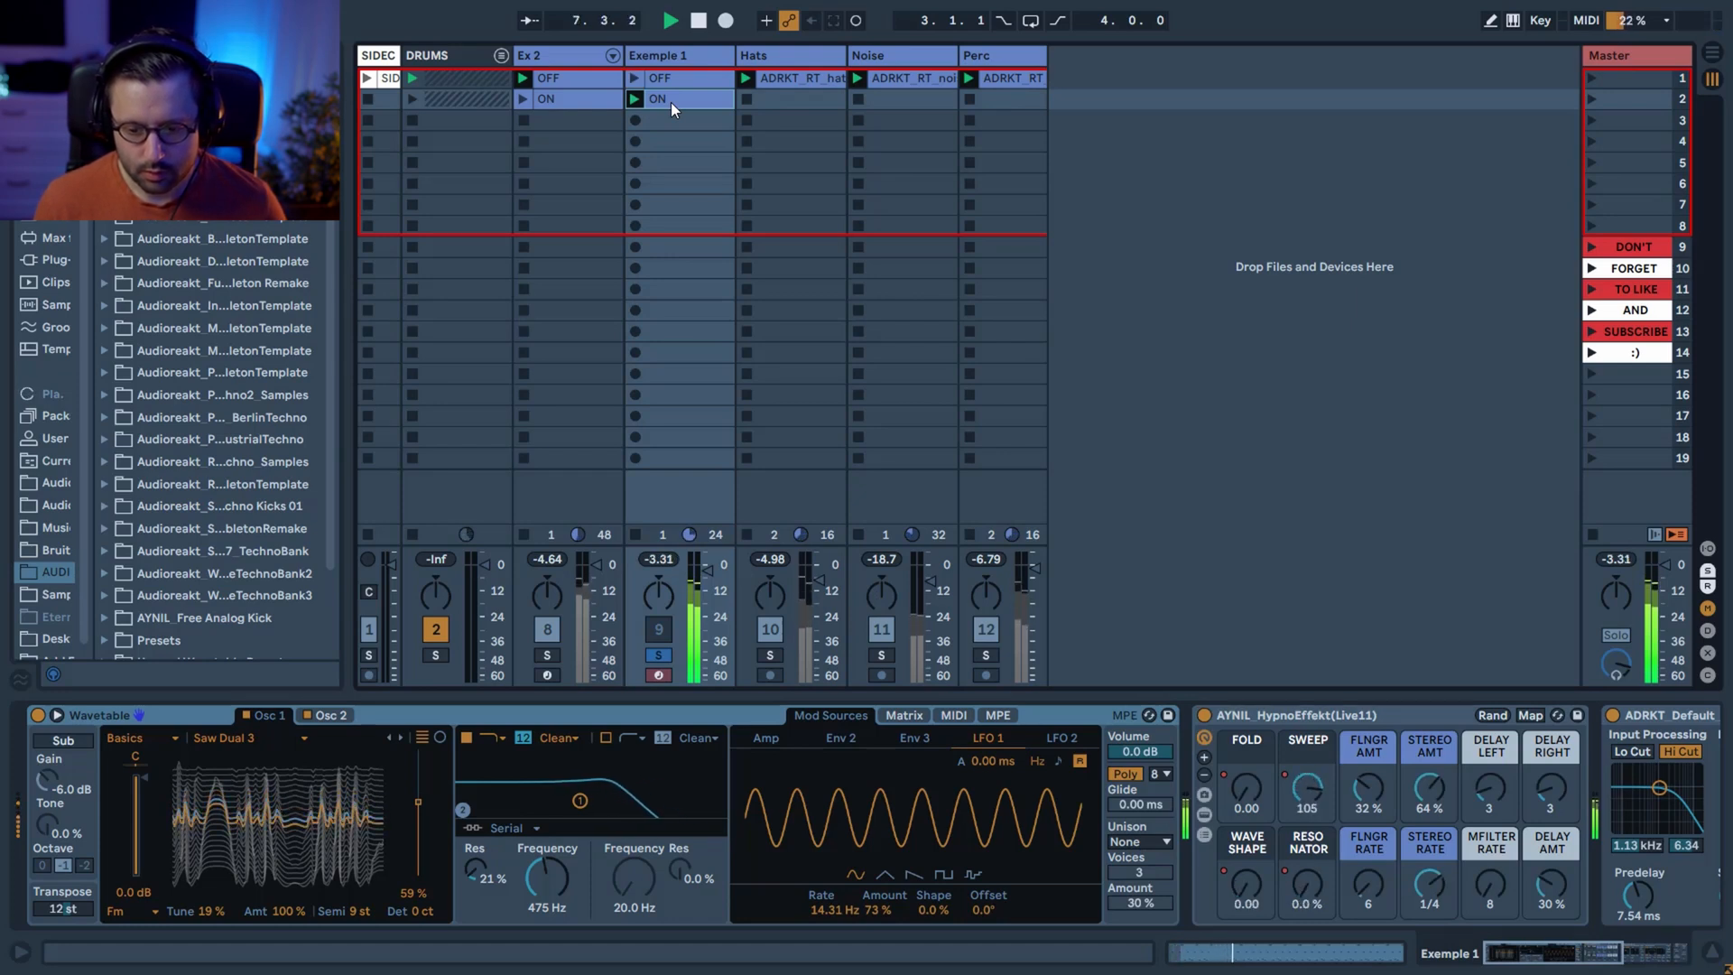
left_click(660, 653)
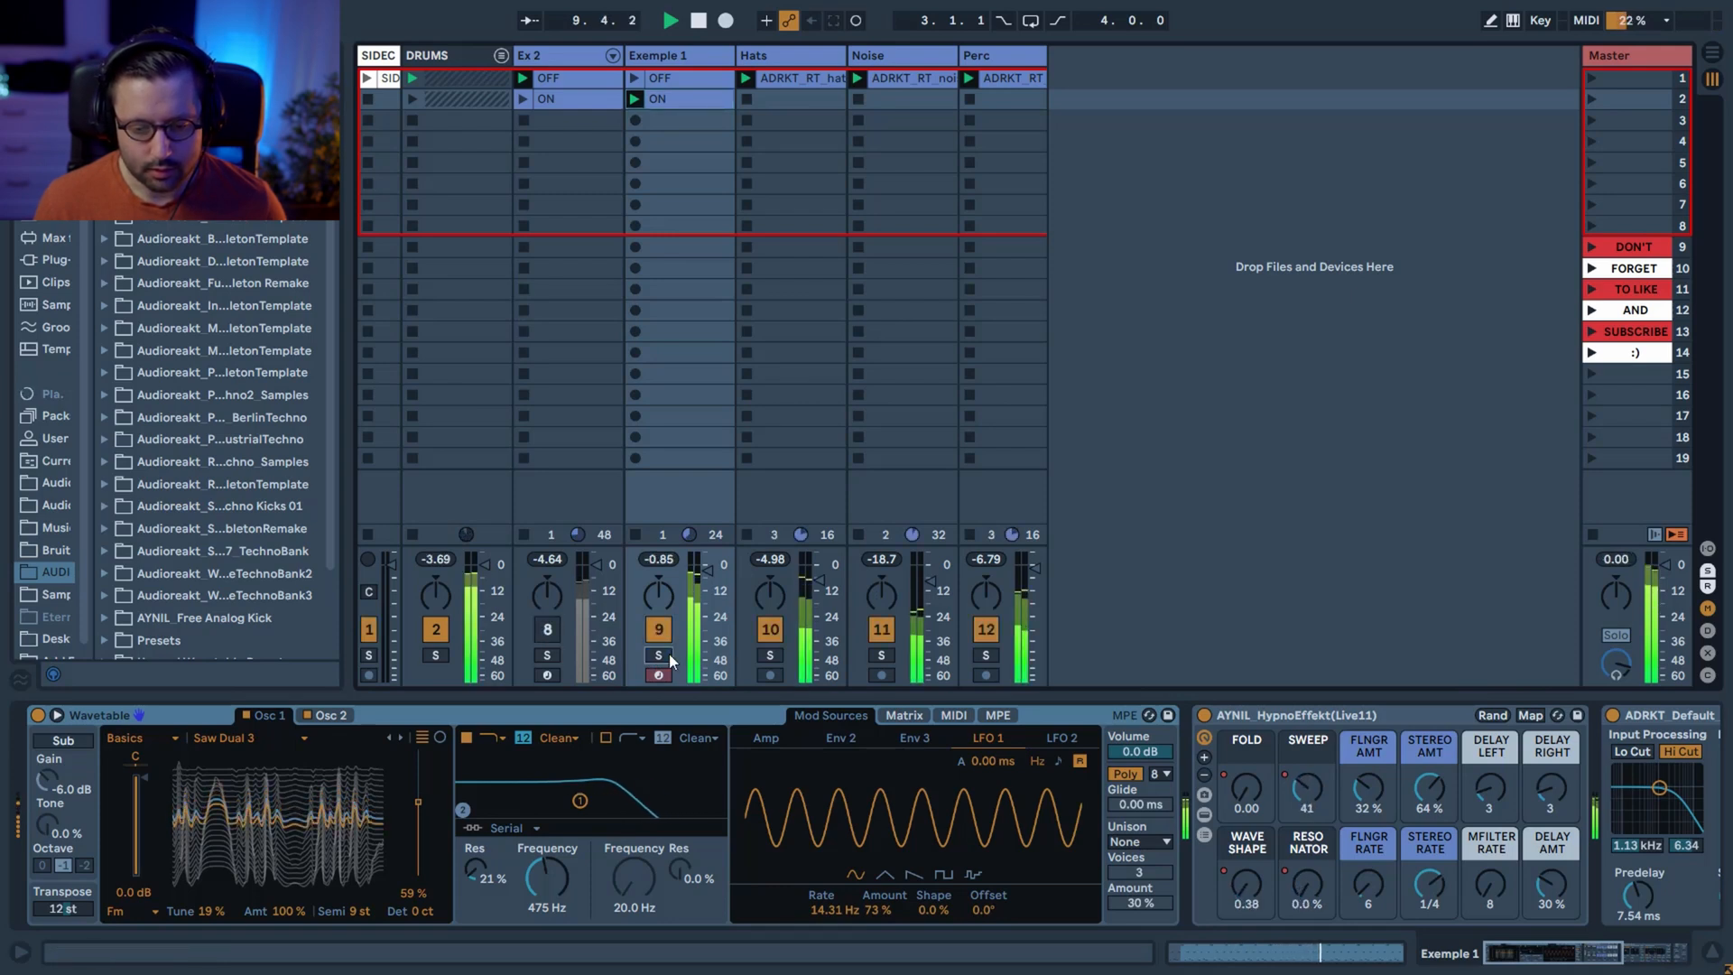
left_click(636, 79)
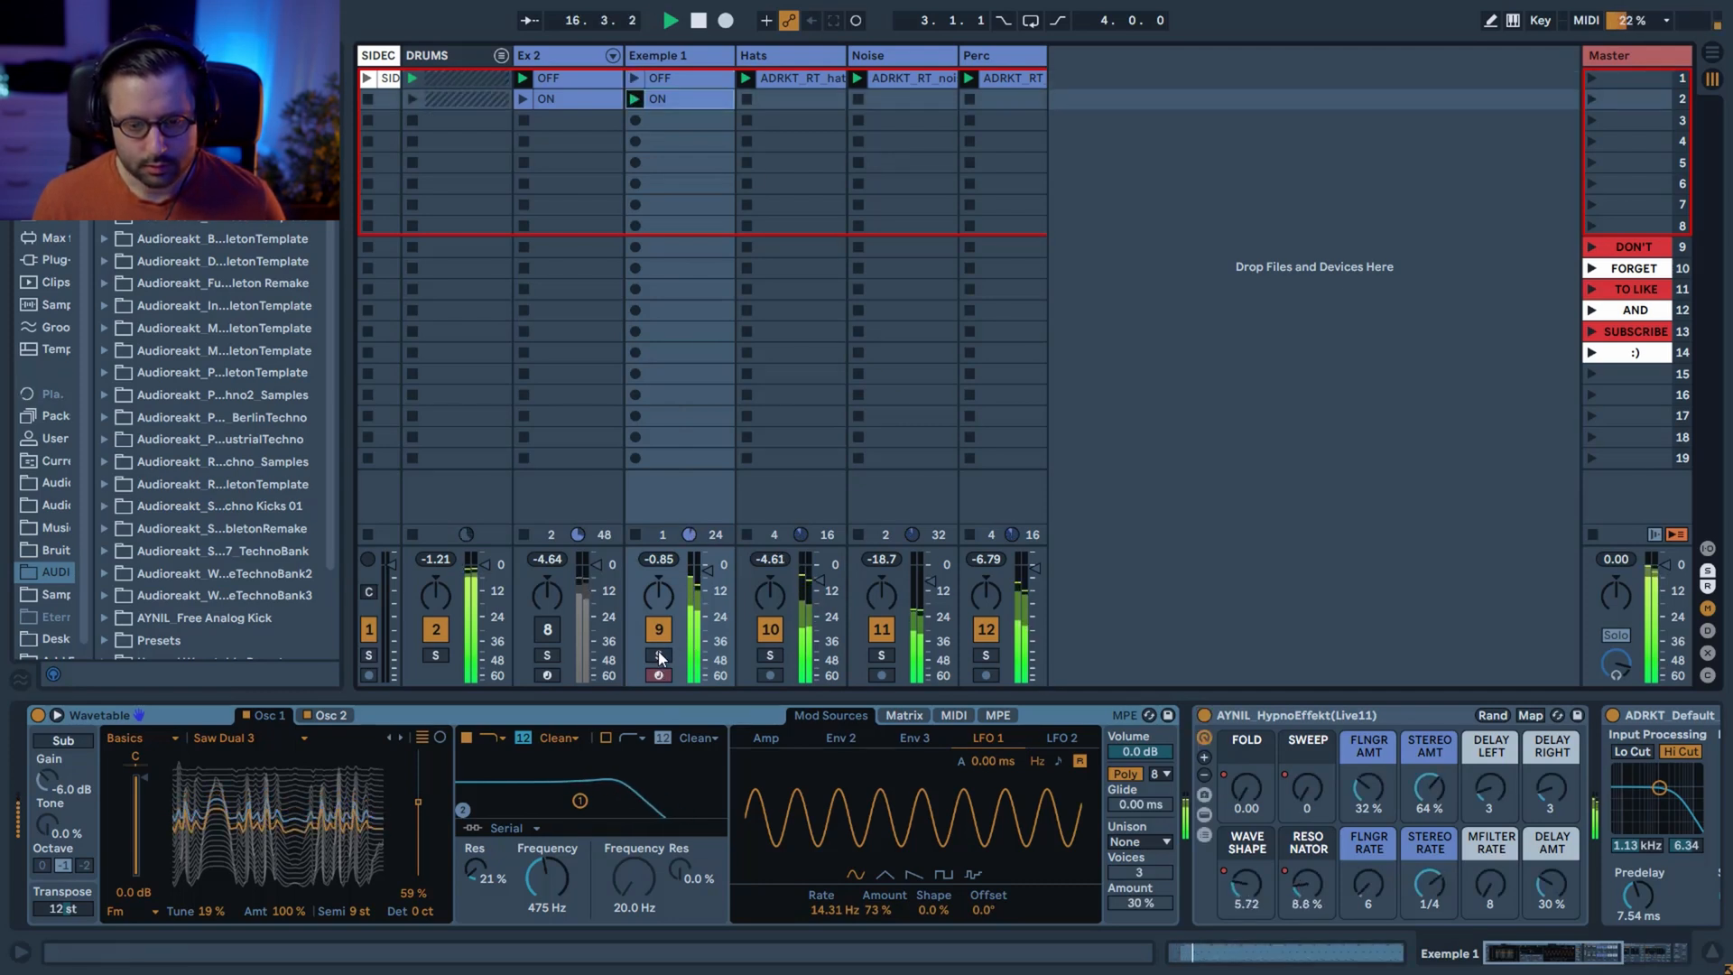
Solo the Exemple 1 track, stop playback and inspect the HypnoEffekt settings on the Hats and Noise tracks.
left_click(657, 655)
left_click_drag(1552, 964, 1566, 962)
key("space")
left_click(832, 57)
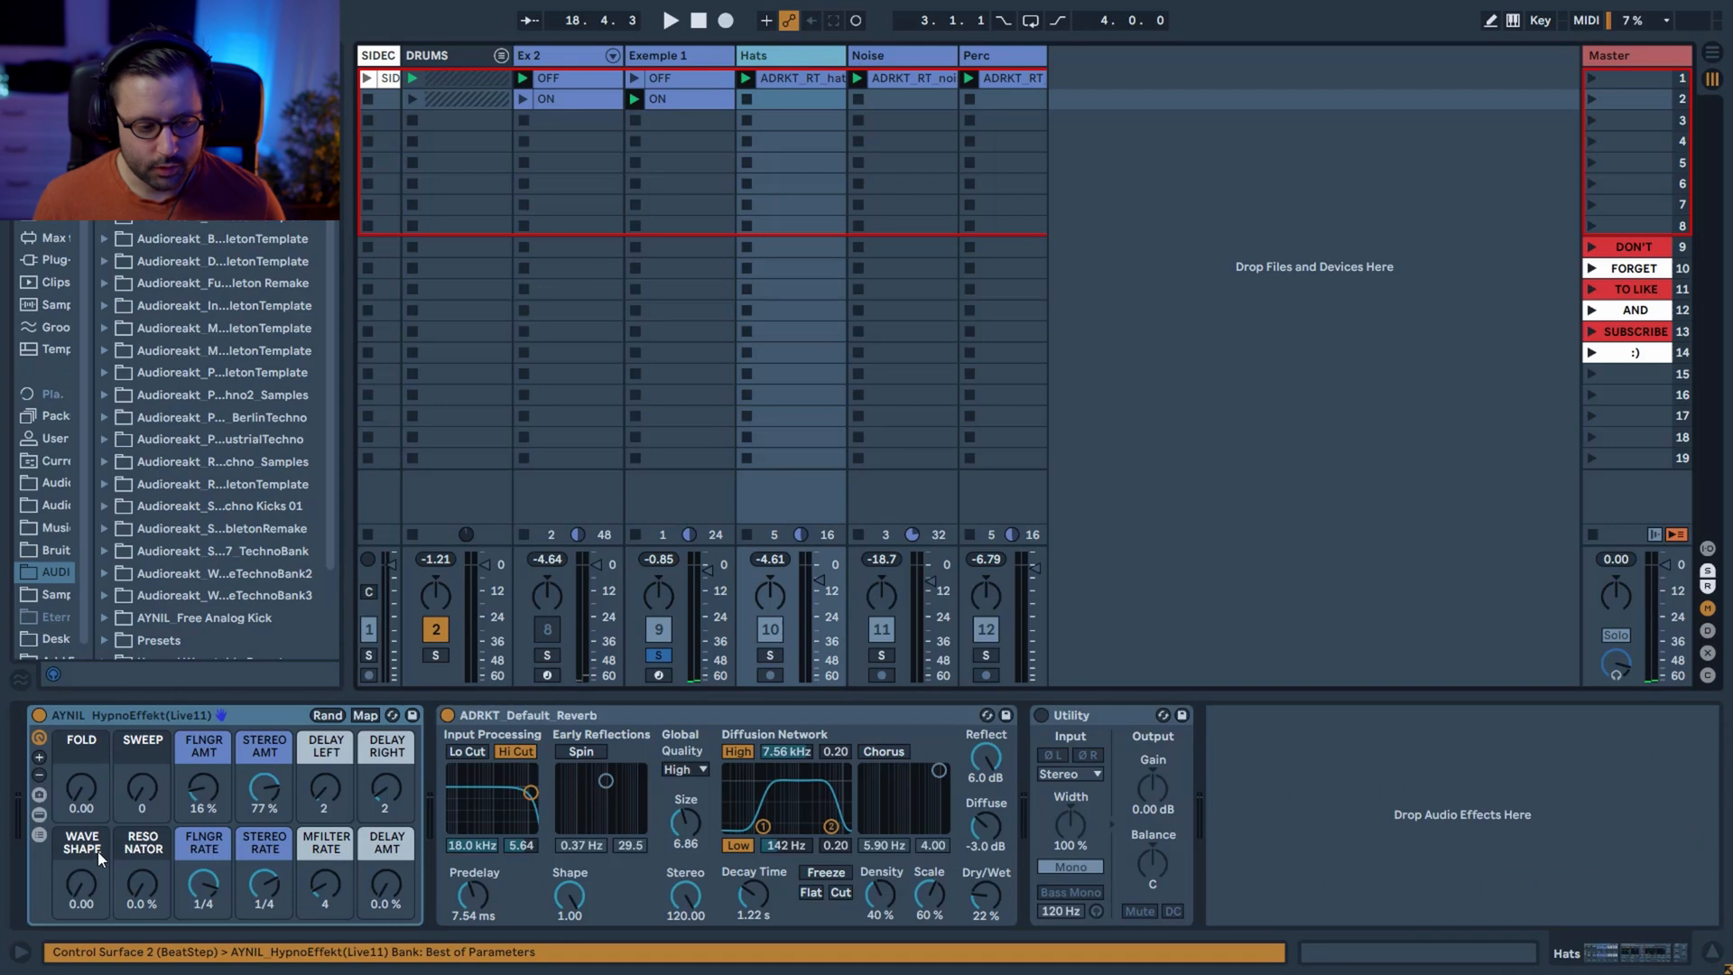
left_click(887, 57)
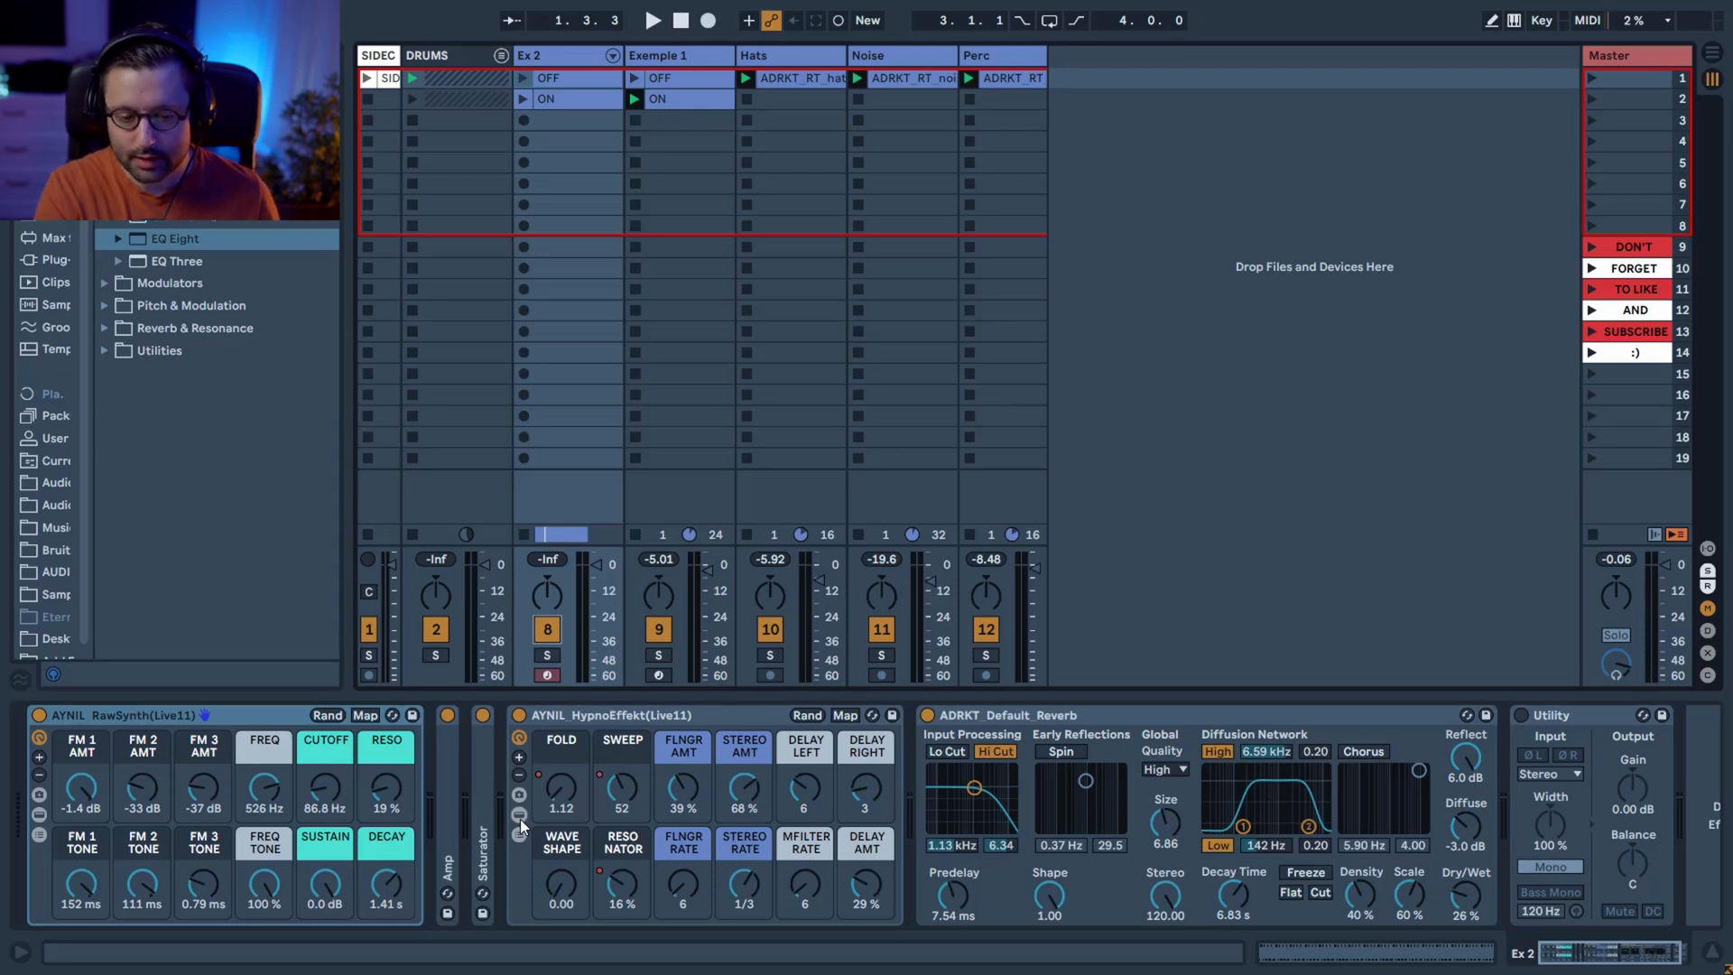
Reveal the devices inside Ex 2's HypnoEffekt rack, examine FOLD and WAVESHAPE, and return both macros to 0.00.
left_click(520, 815)
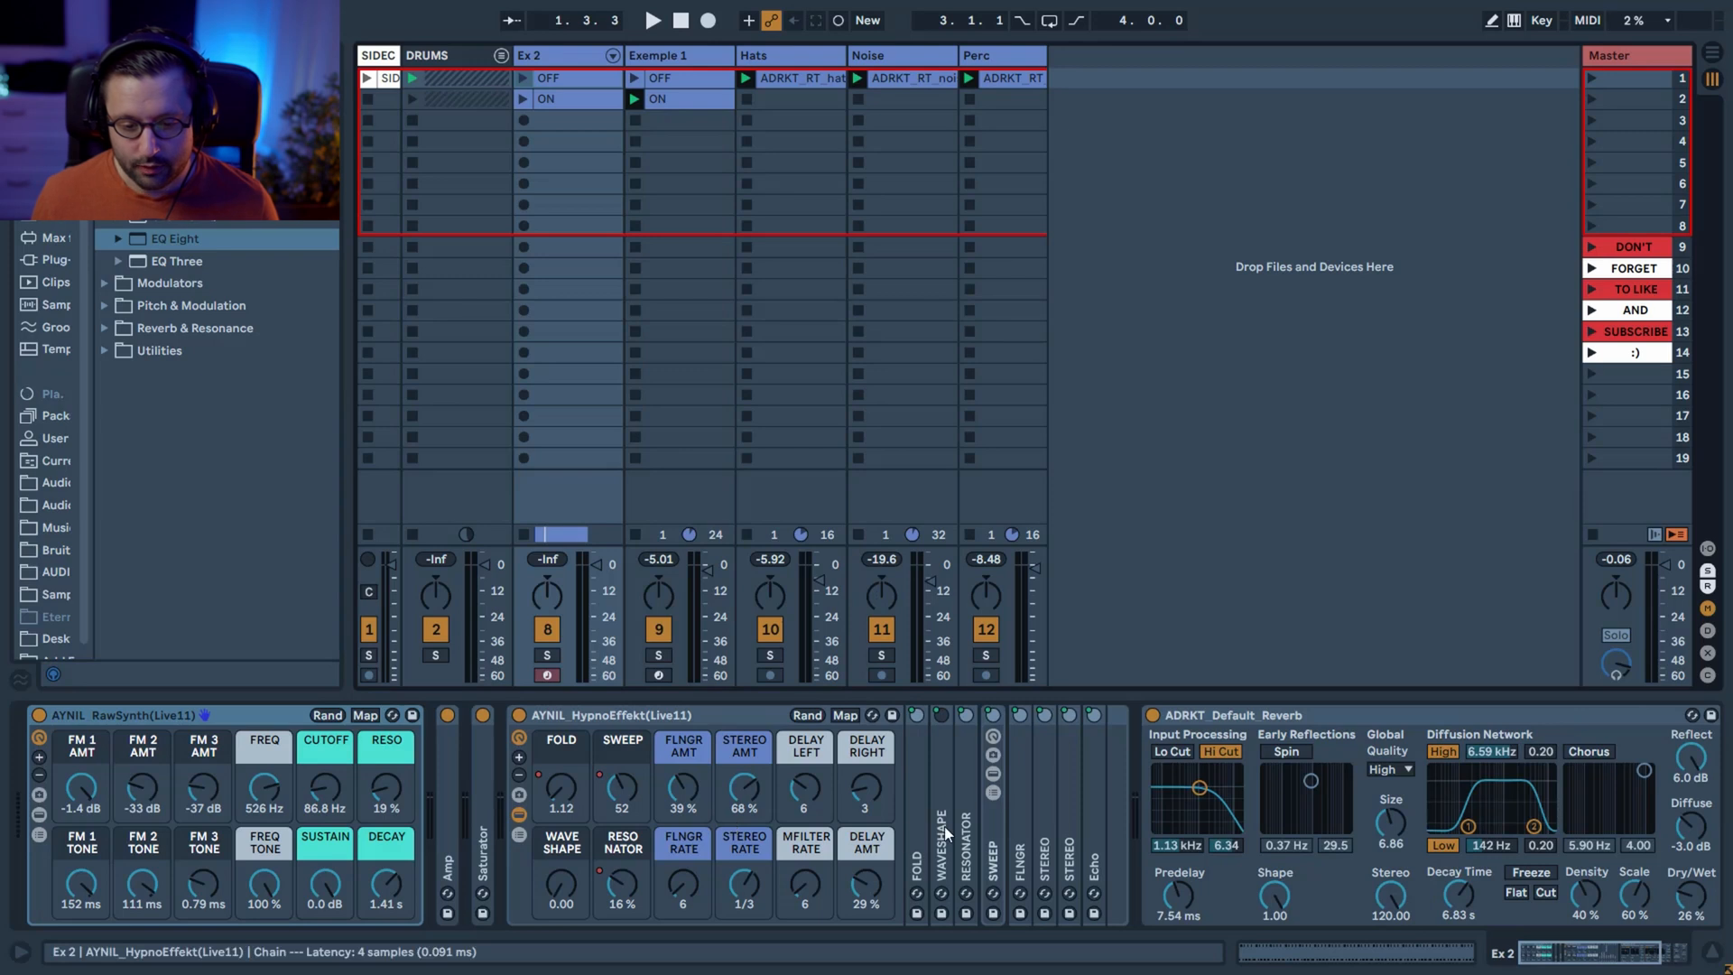
double_click(920, 827)
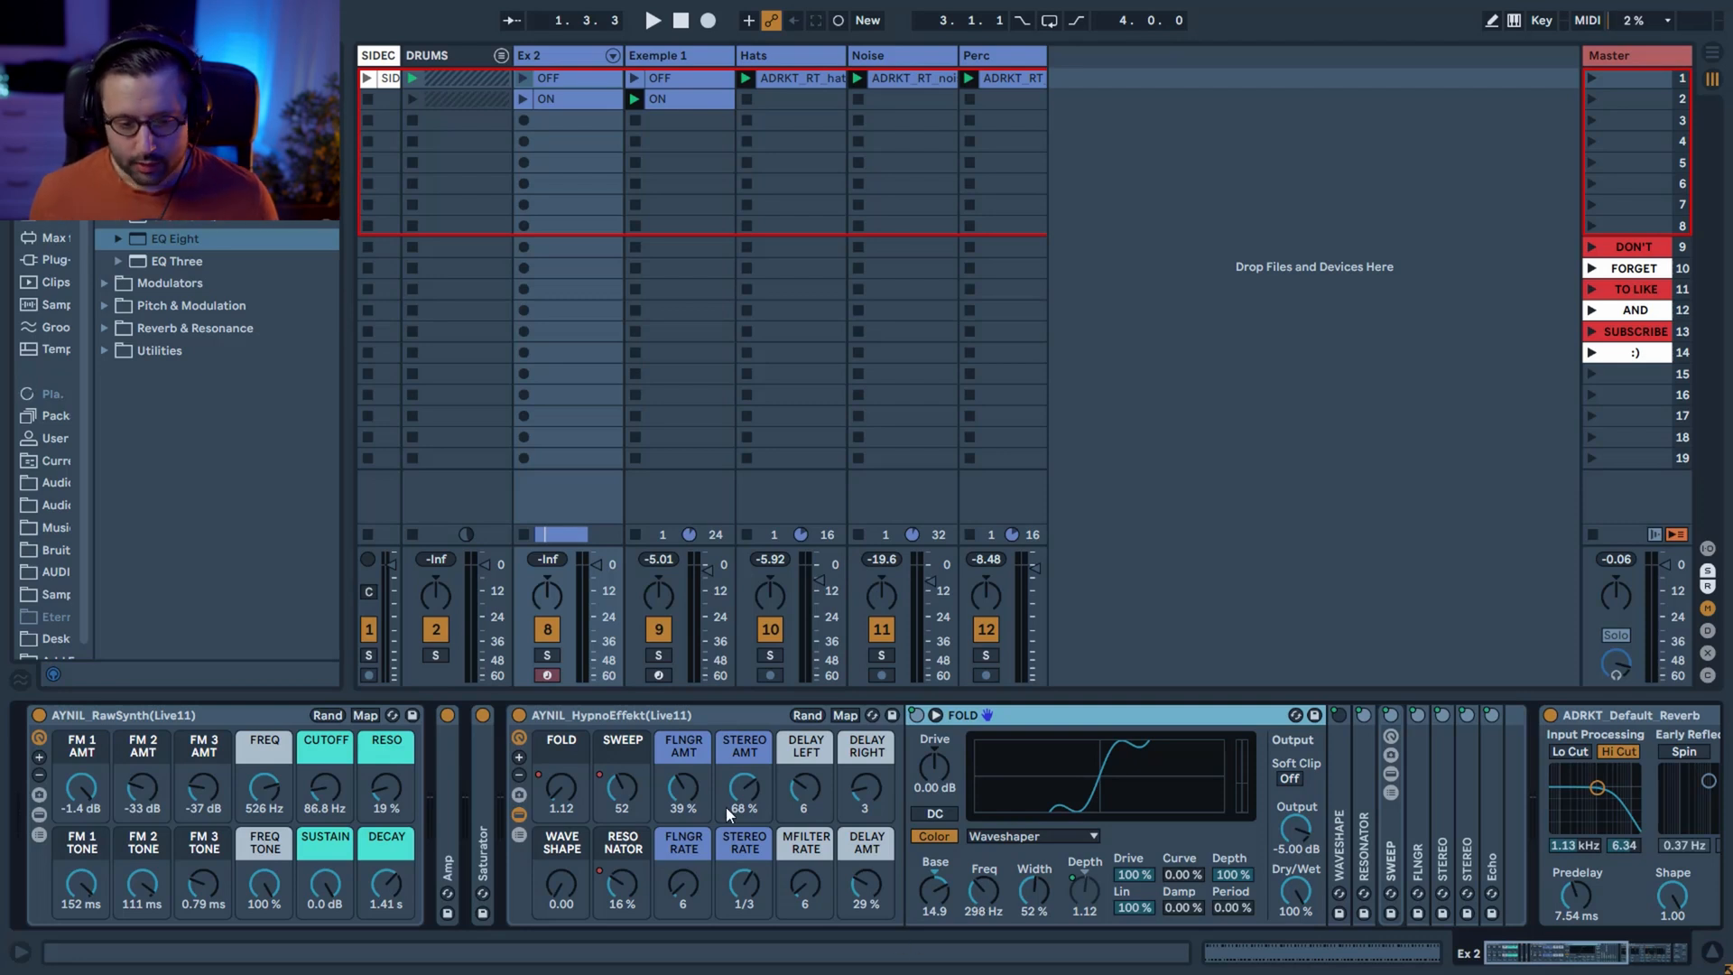
double_click(993, 718)
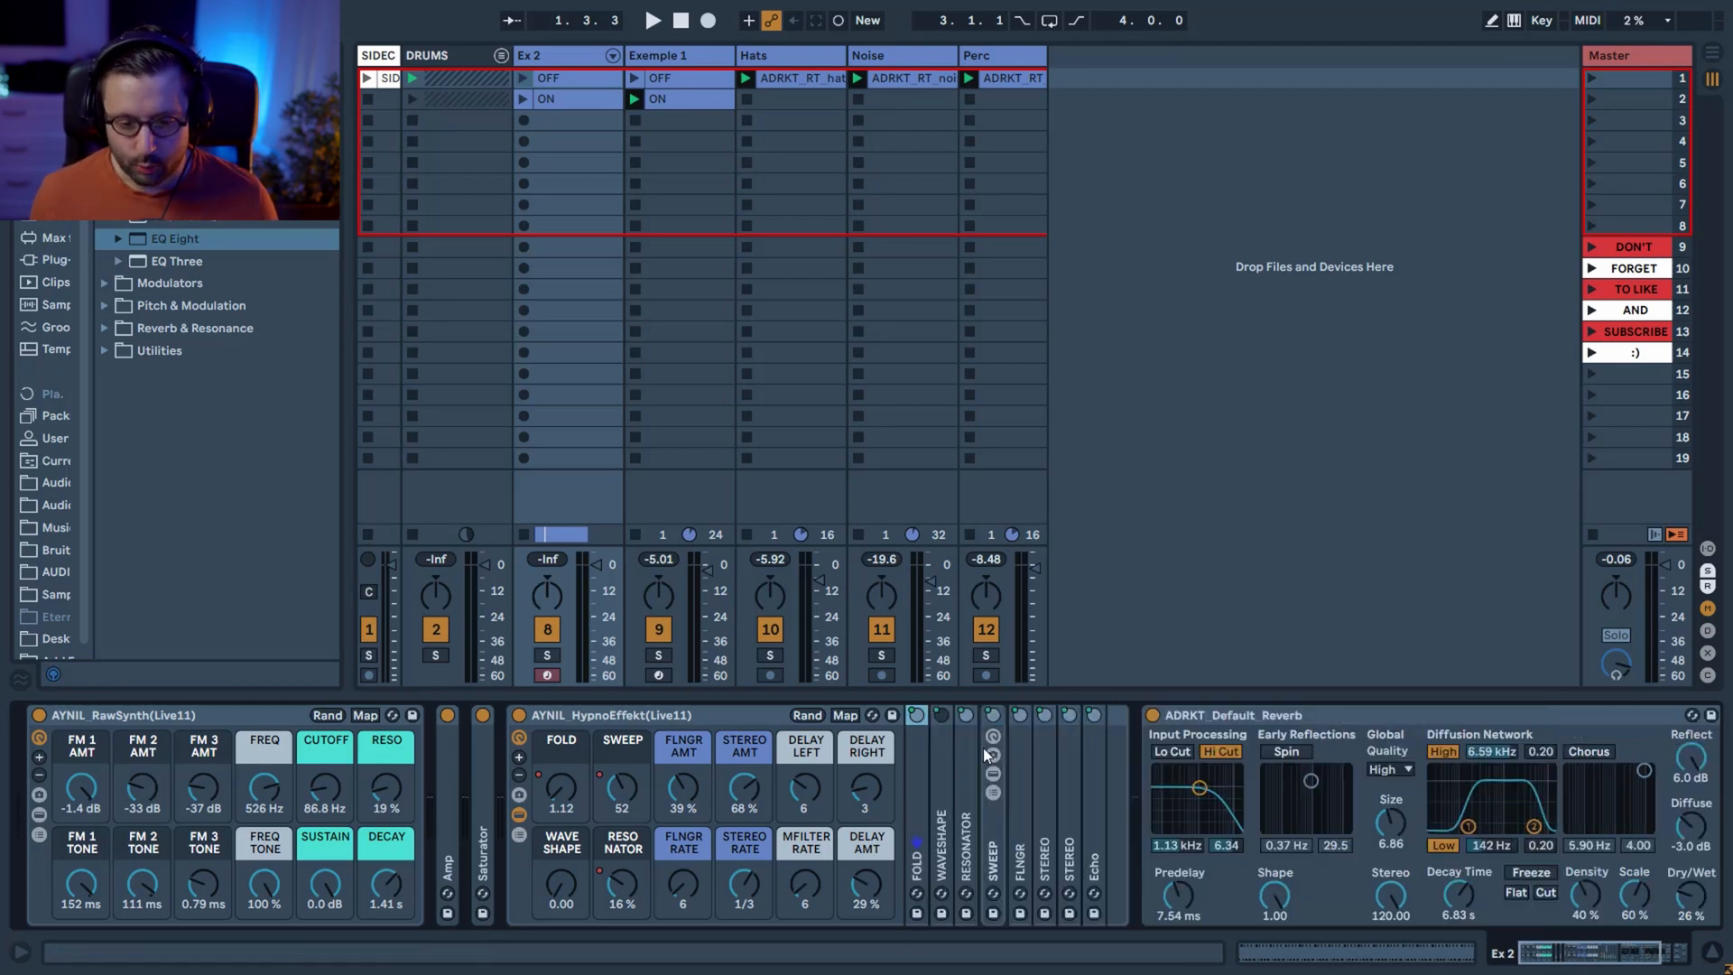
double_click(944, 808)
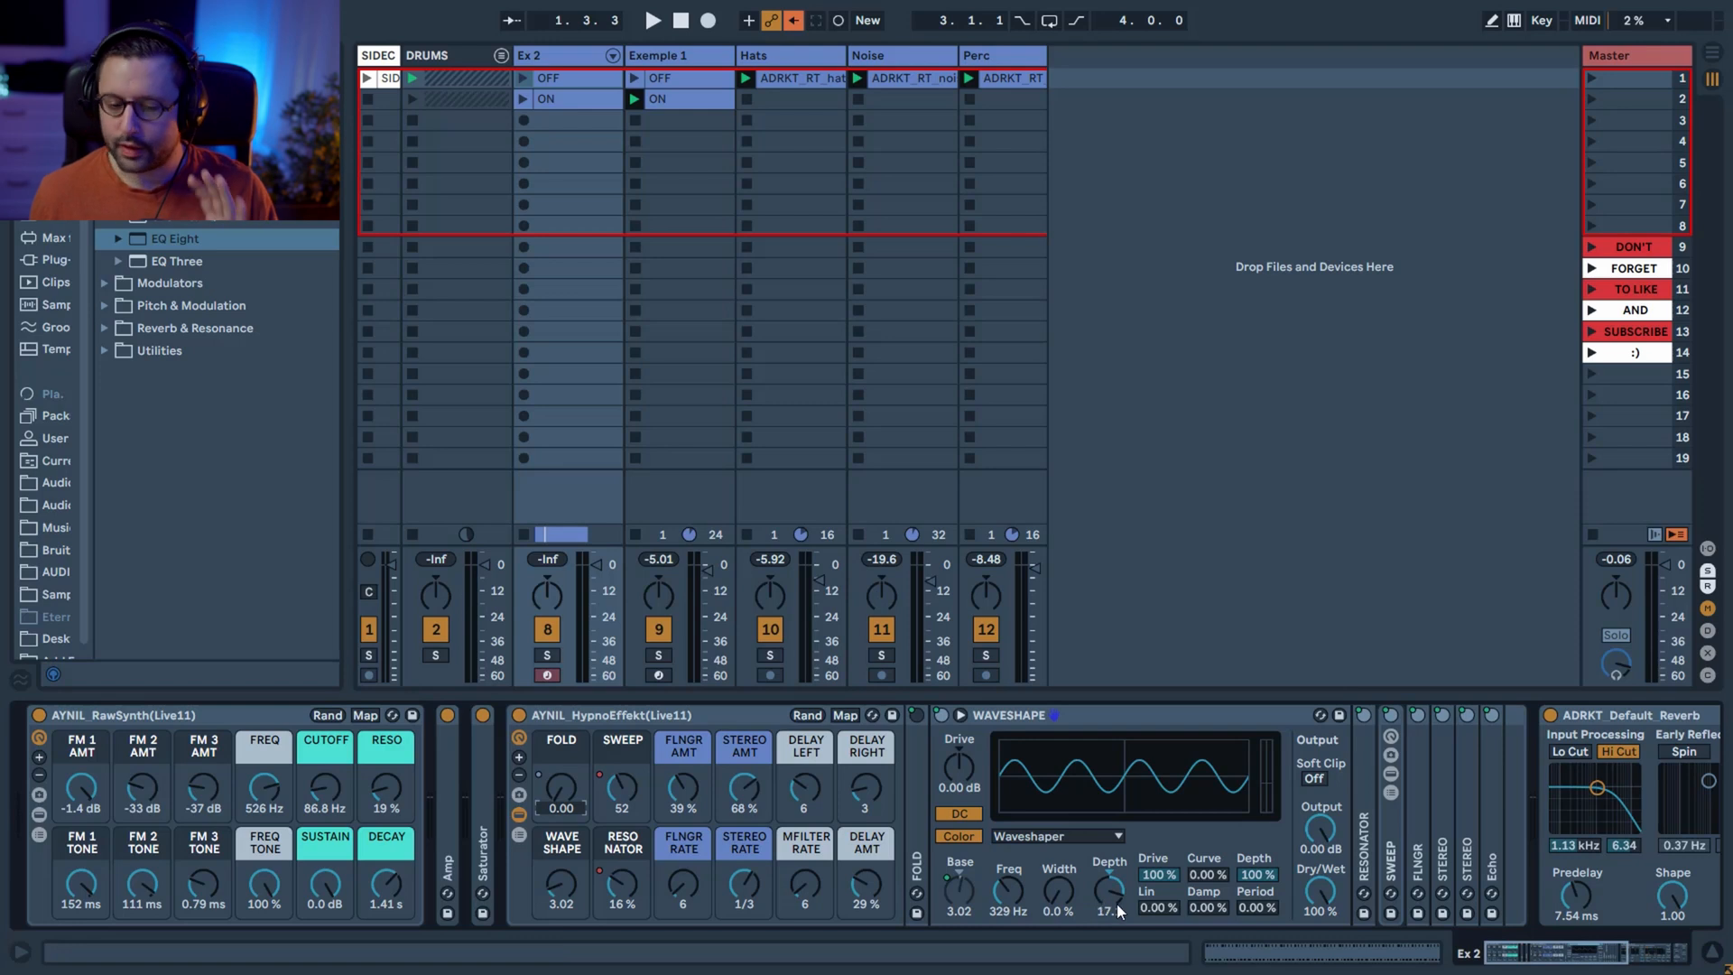
left_click_drag(960, 897, 960, 880)
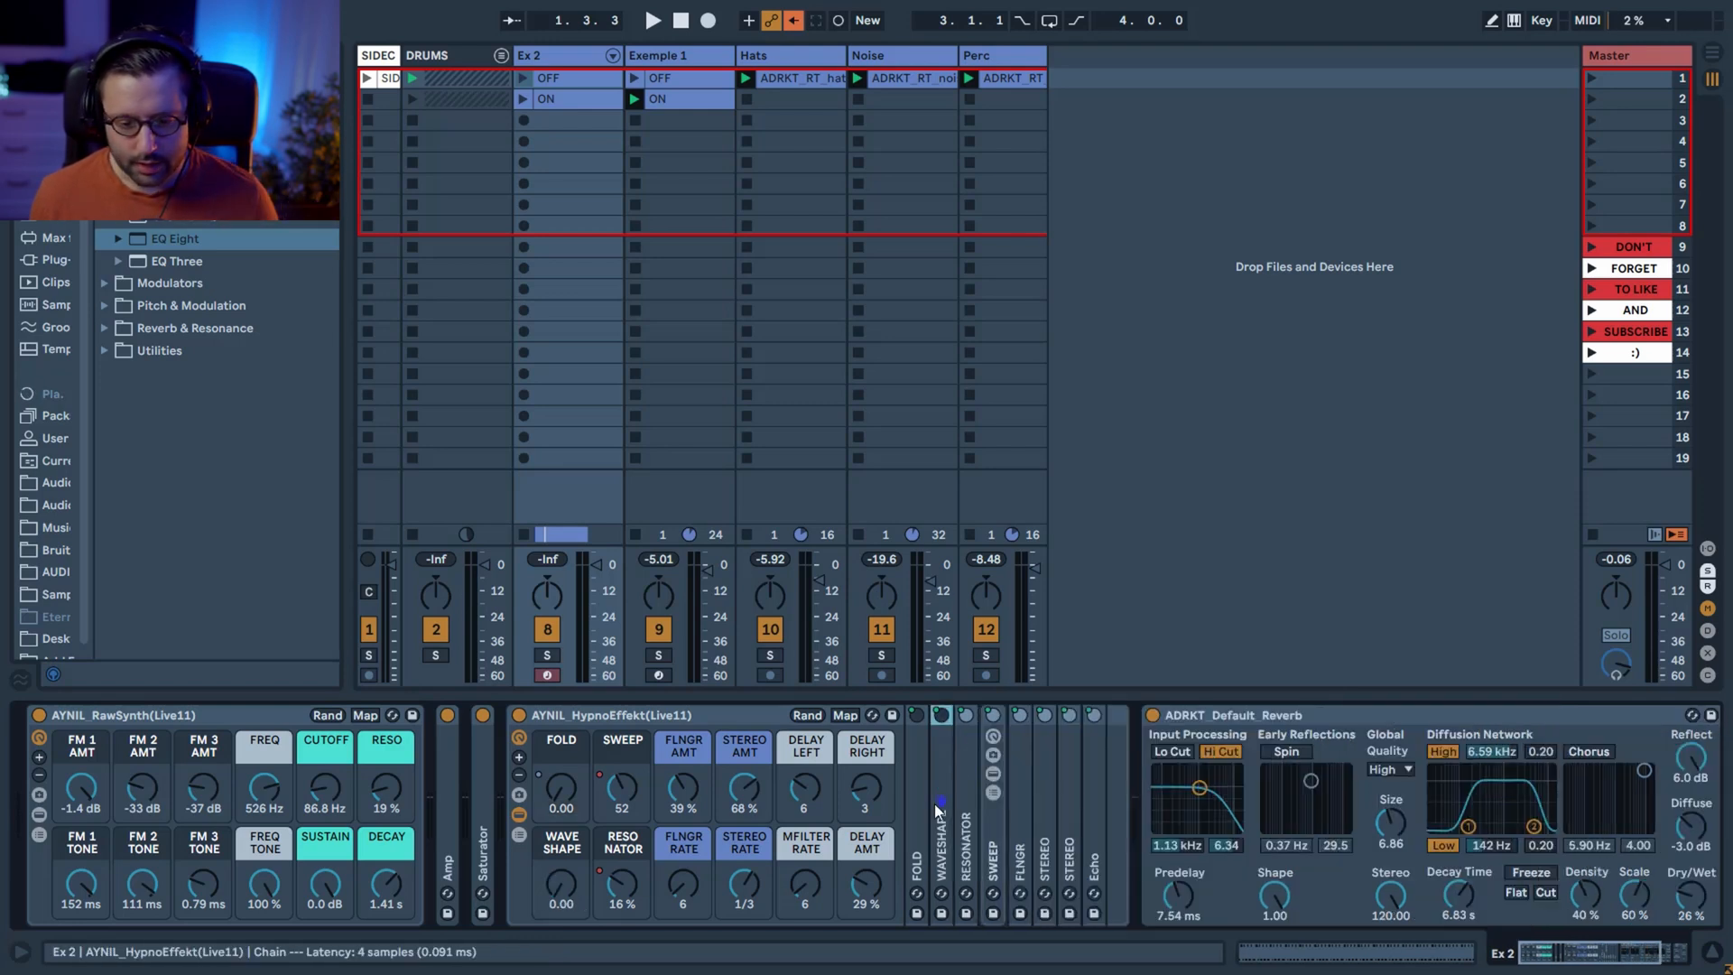
Open the RESONATOR device and compare its feedback at 0% and 92%, then with the feedback inversion toggled.
double_click(971, 819)
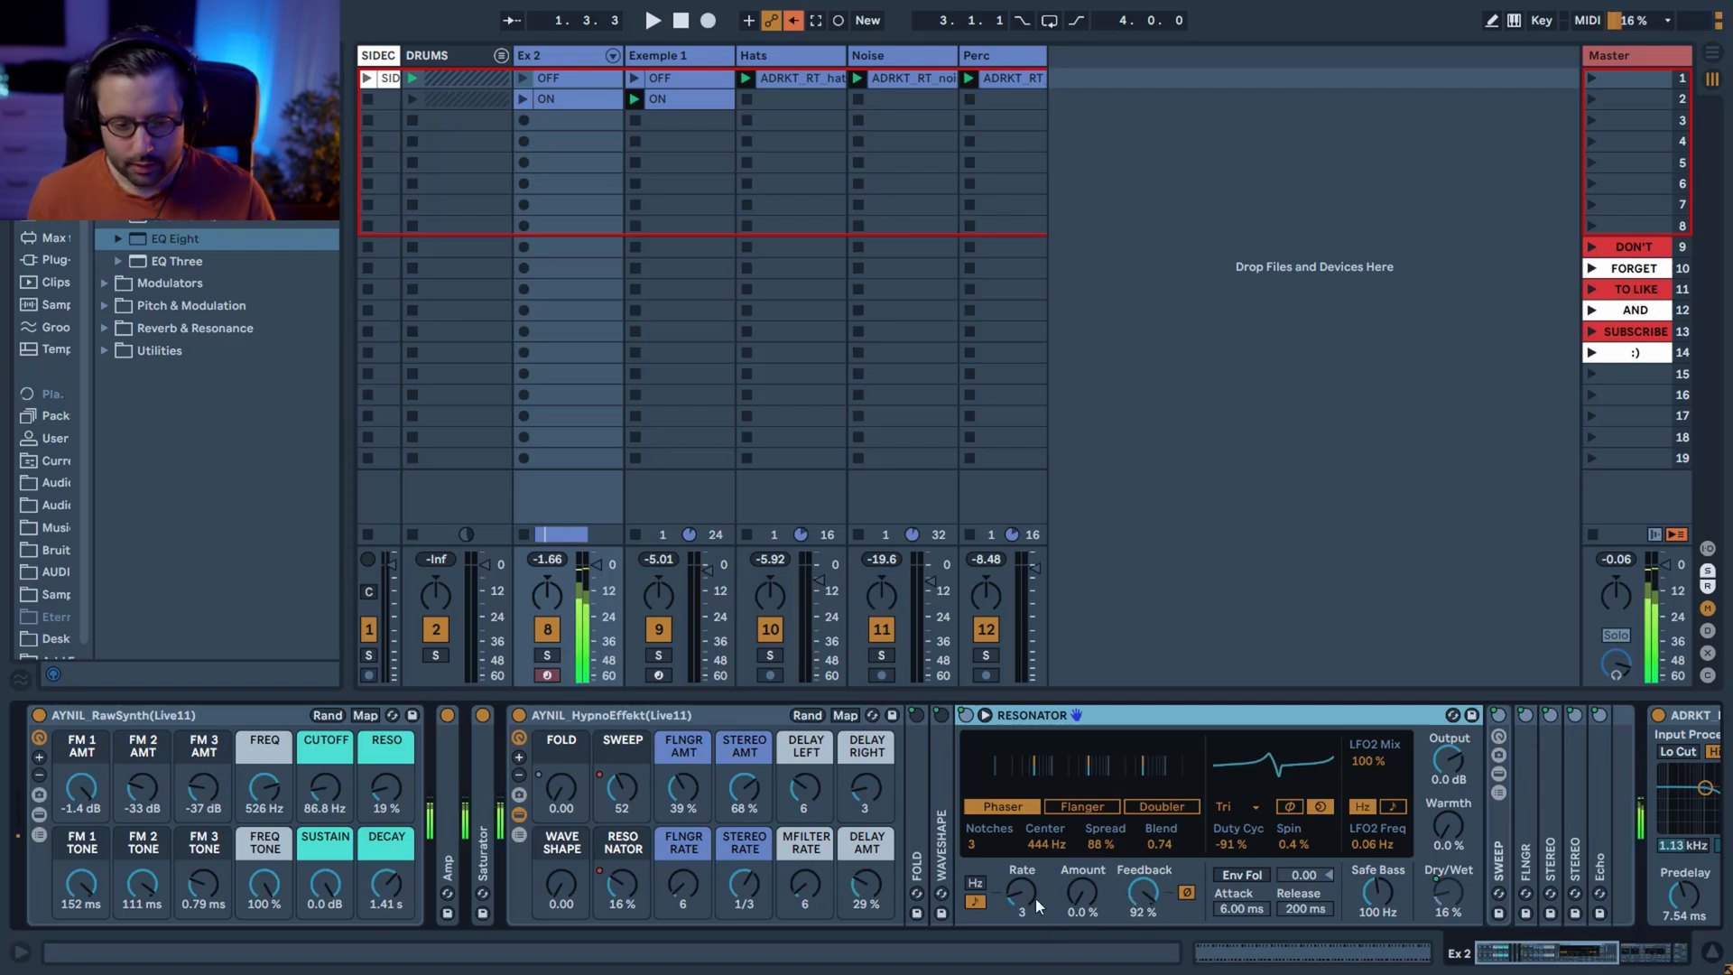
left_click_drag(1142, 892, 1141, 957)
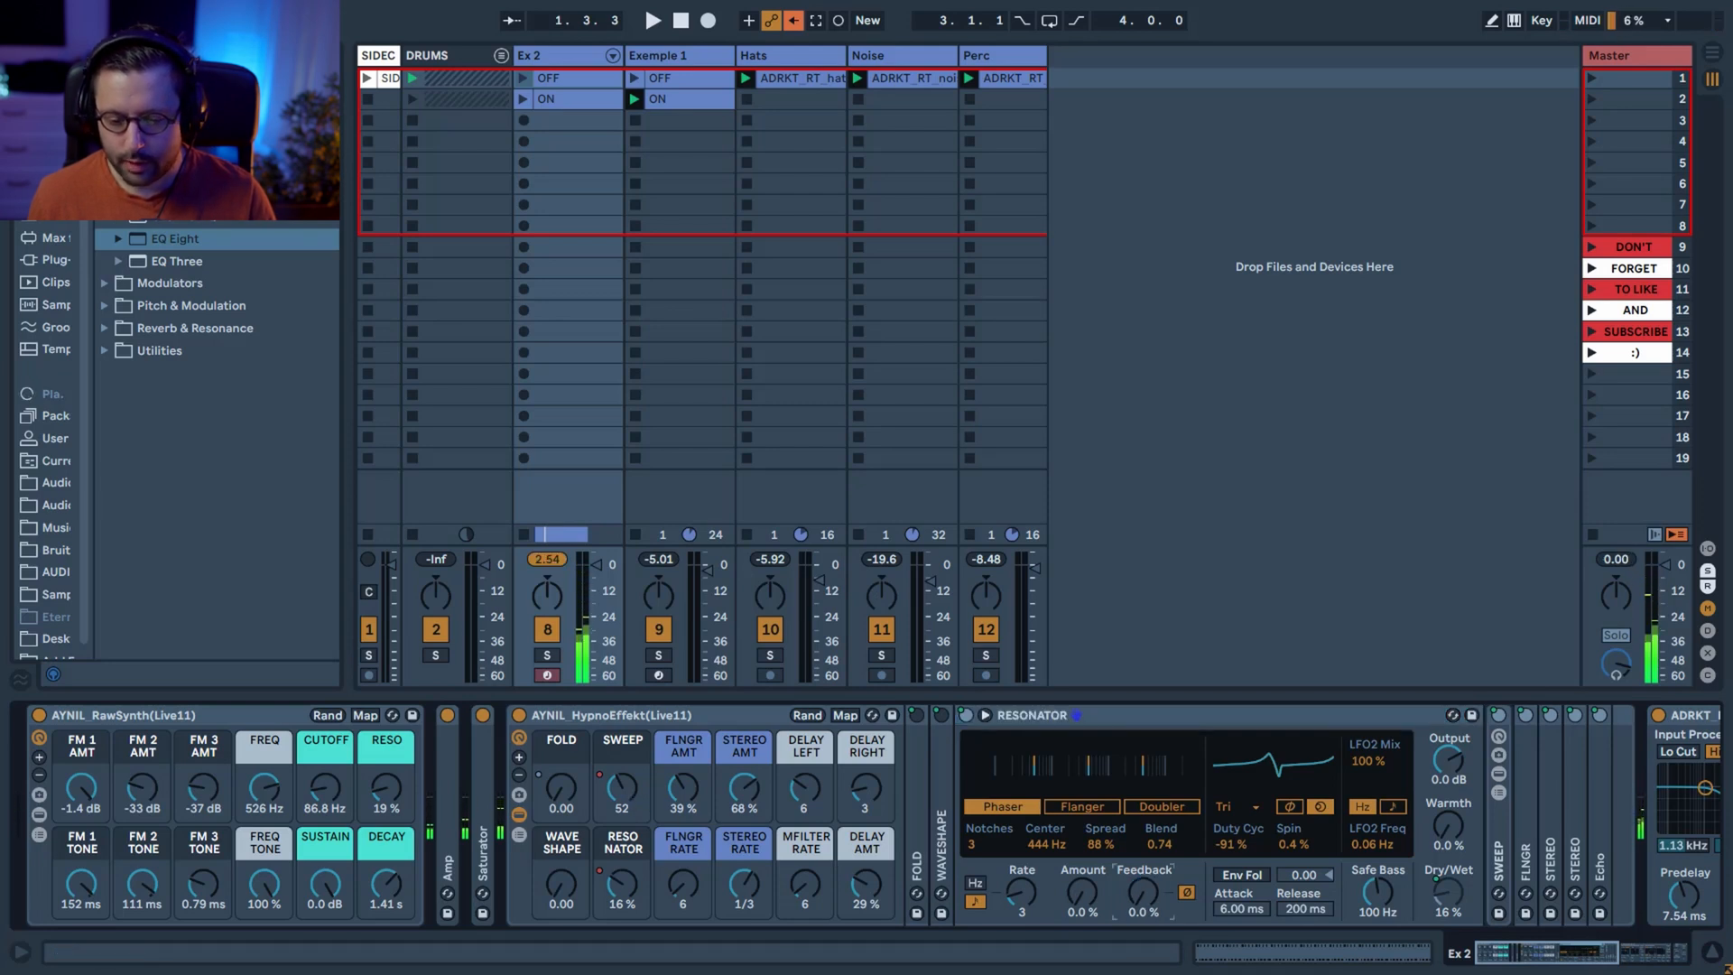
mouse_move(1141, 956)
left_mouse_down()
mouse_move(1142, 866)
mouse_move(1142, 956)
left_mouse_up()
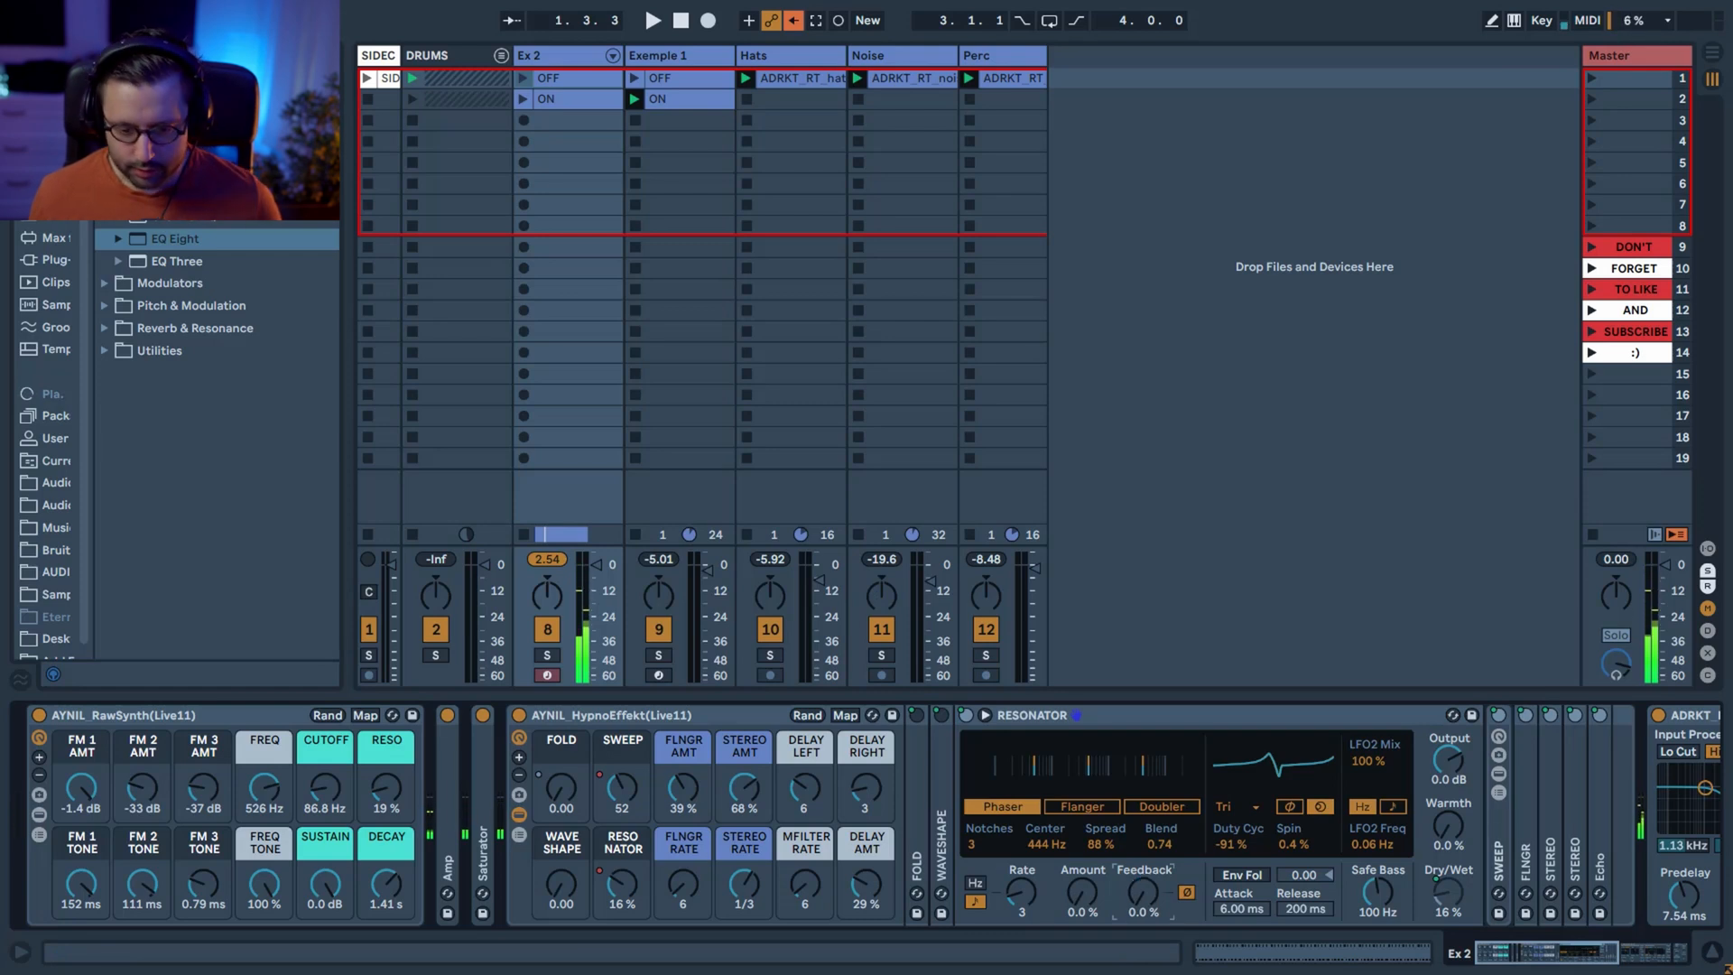
left_click(1187, 894)
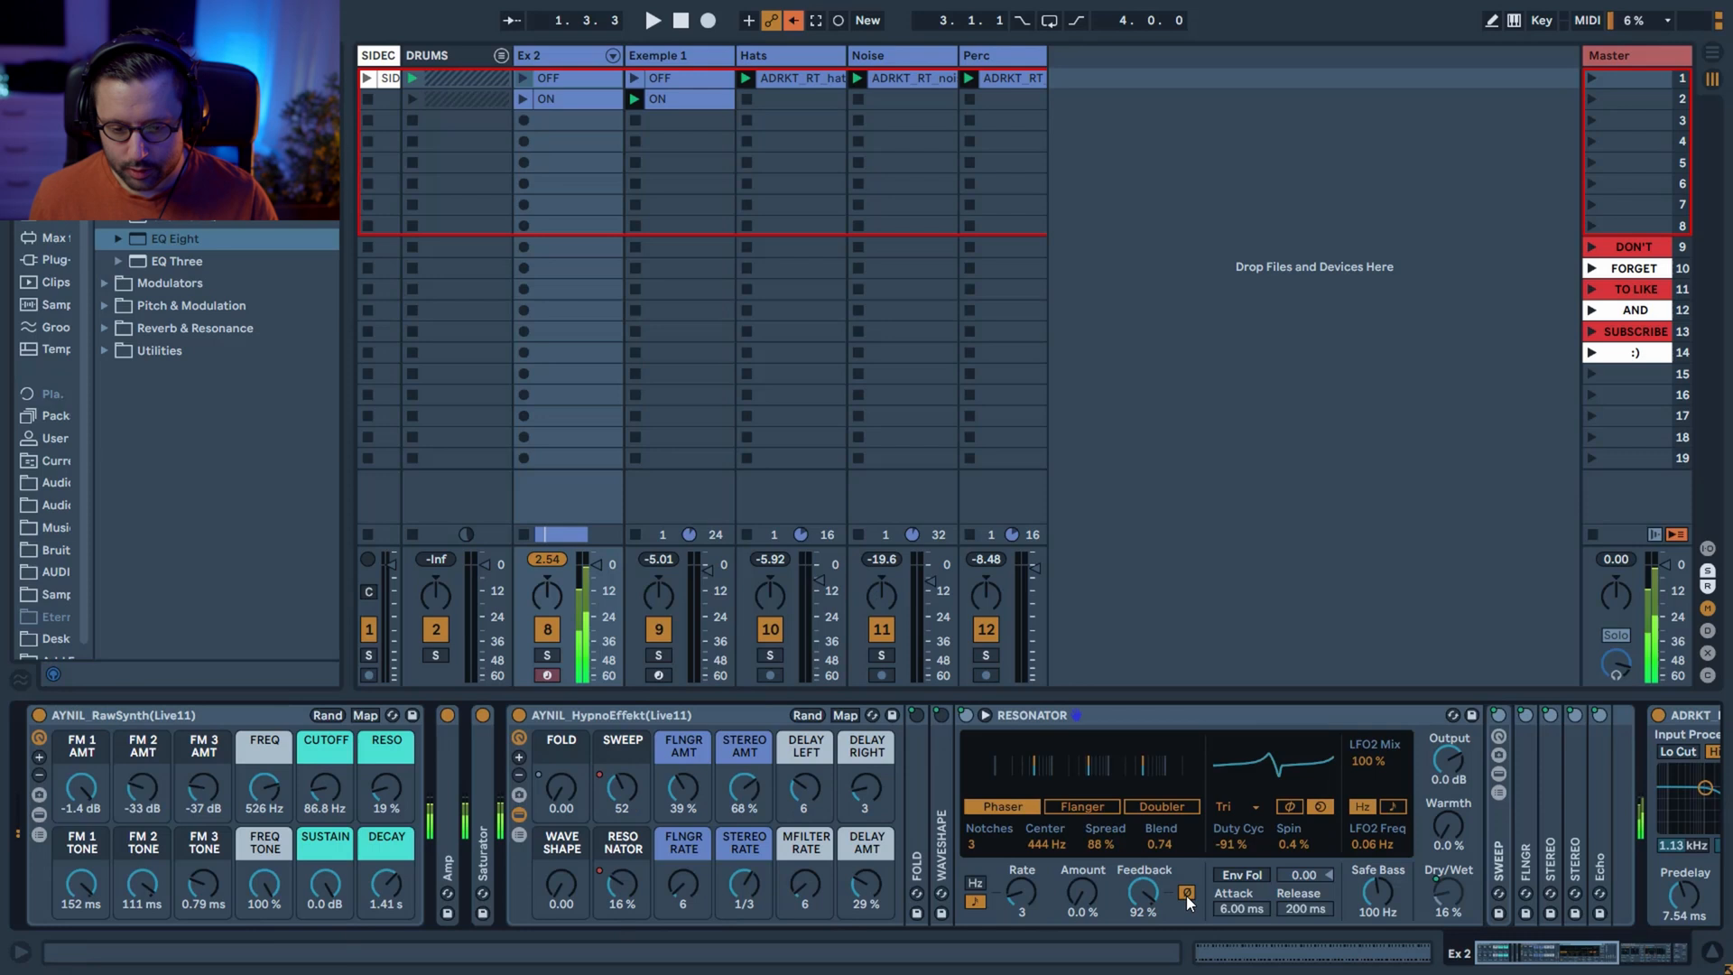
left_click(1187, 894)
left_click(1188, 899)
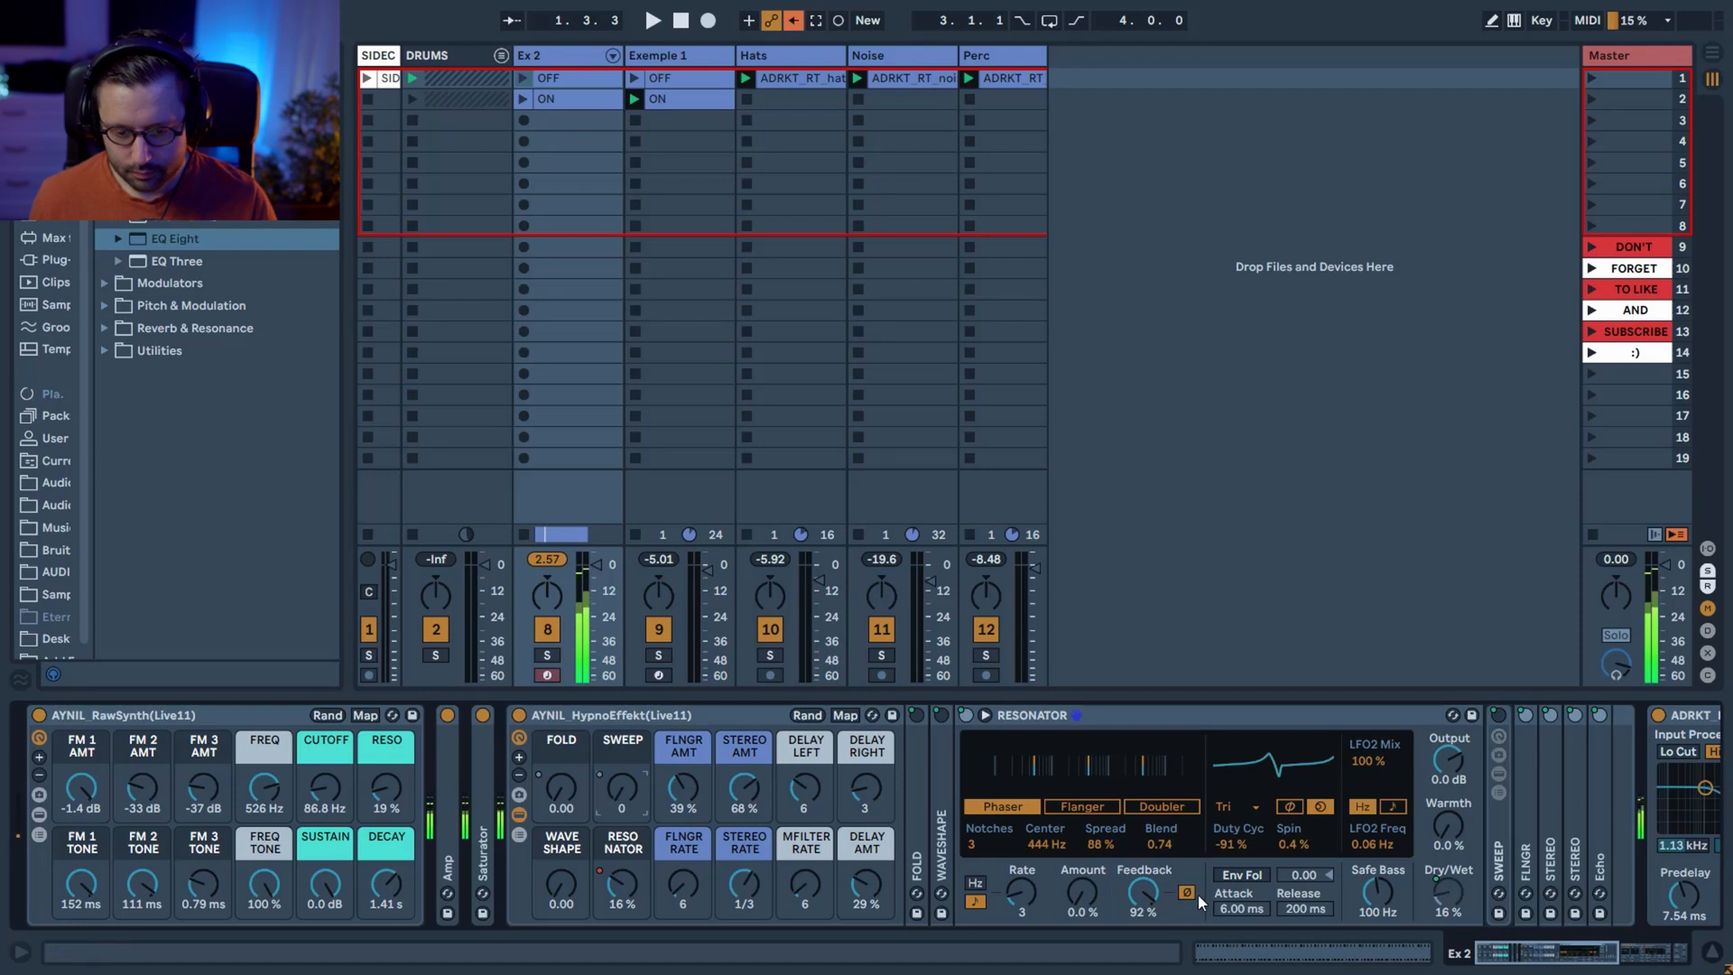
Open the SWEEP device and examine EQ Eight bands 2 to 4 and the frequency ranges mapped to Macro 1.
left_click(994, 839)
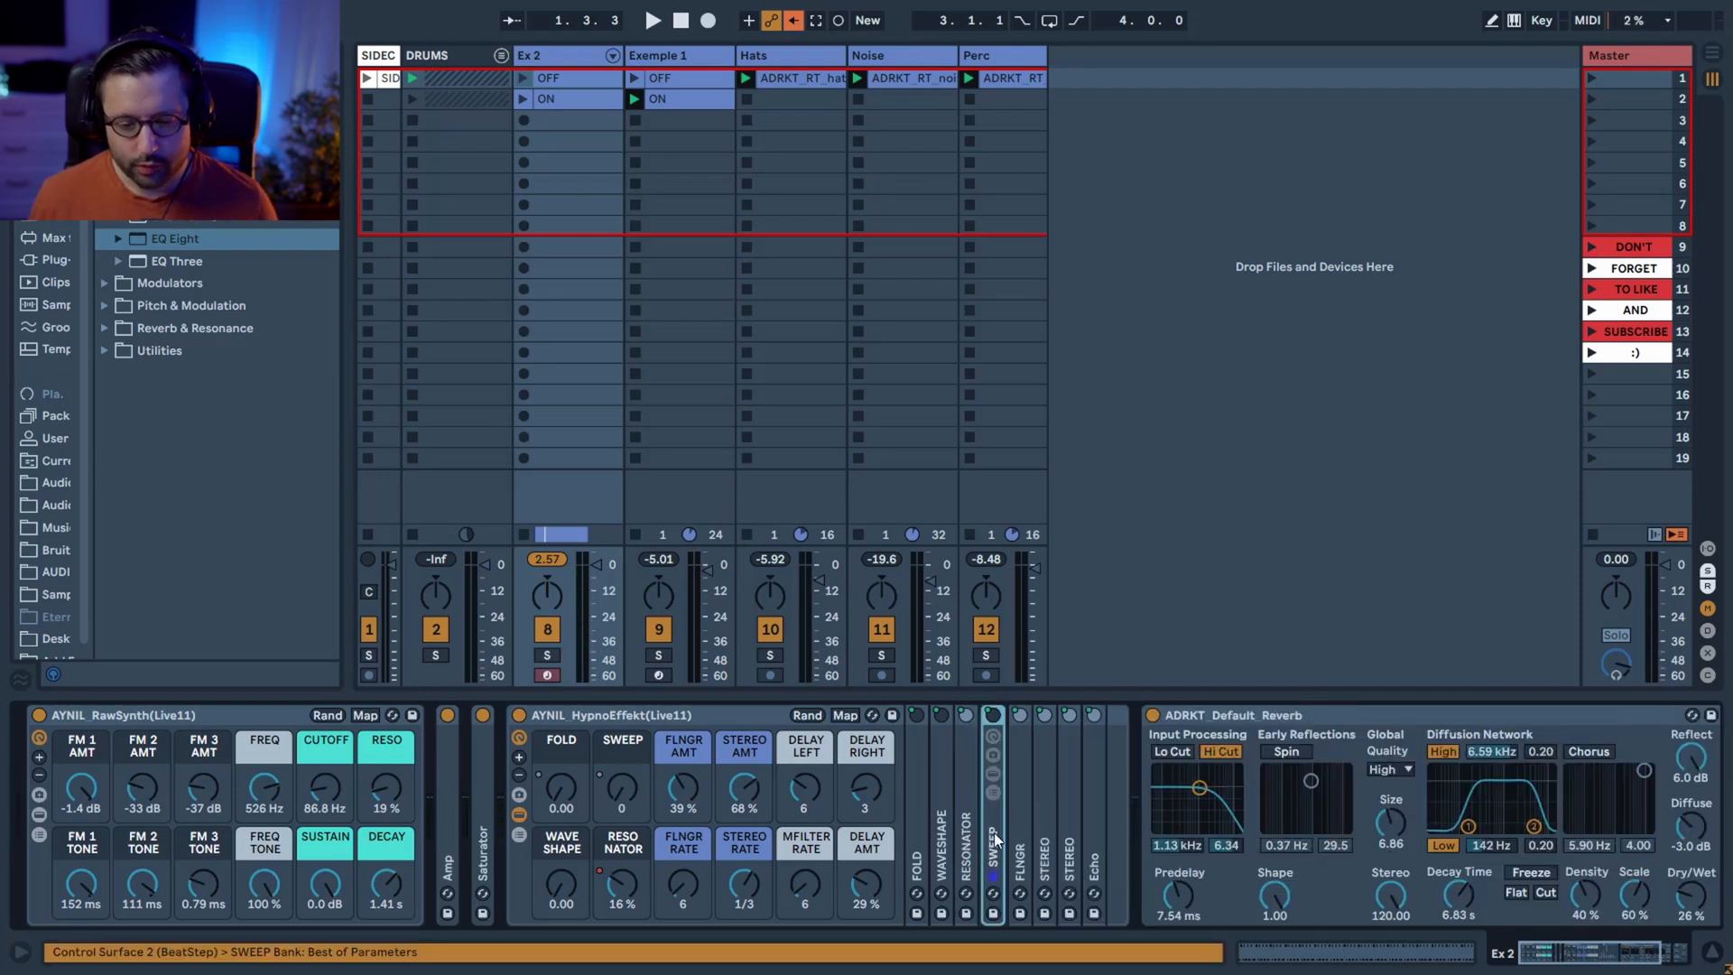
double_click(995, 835)
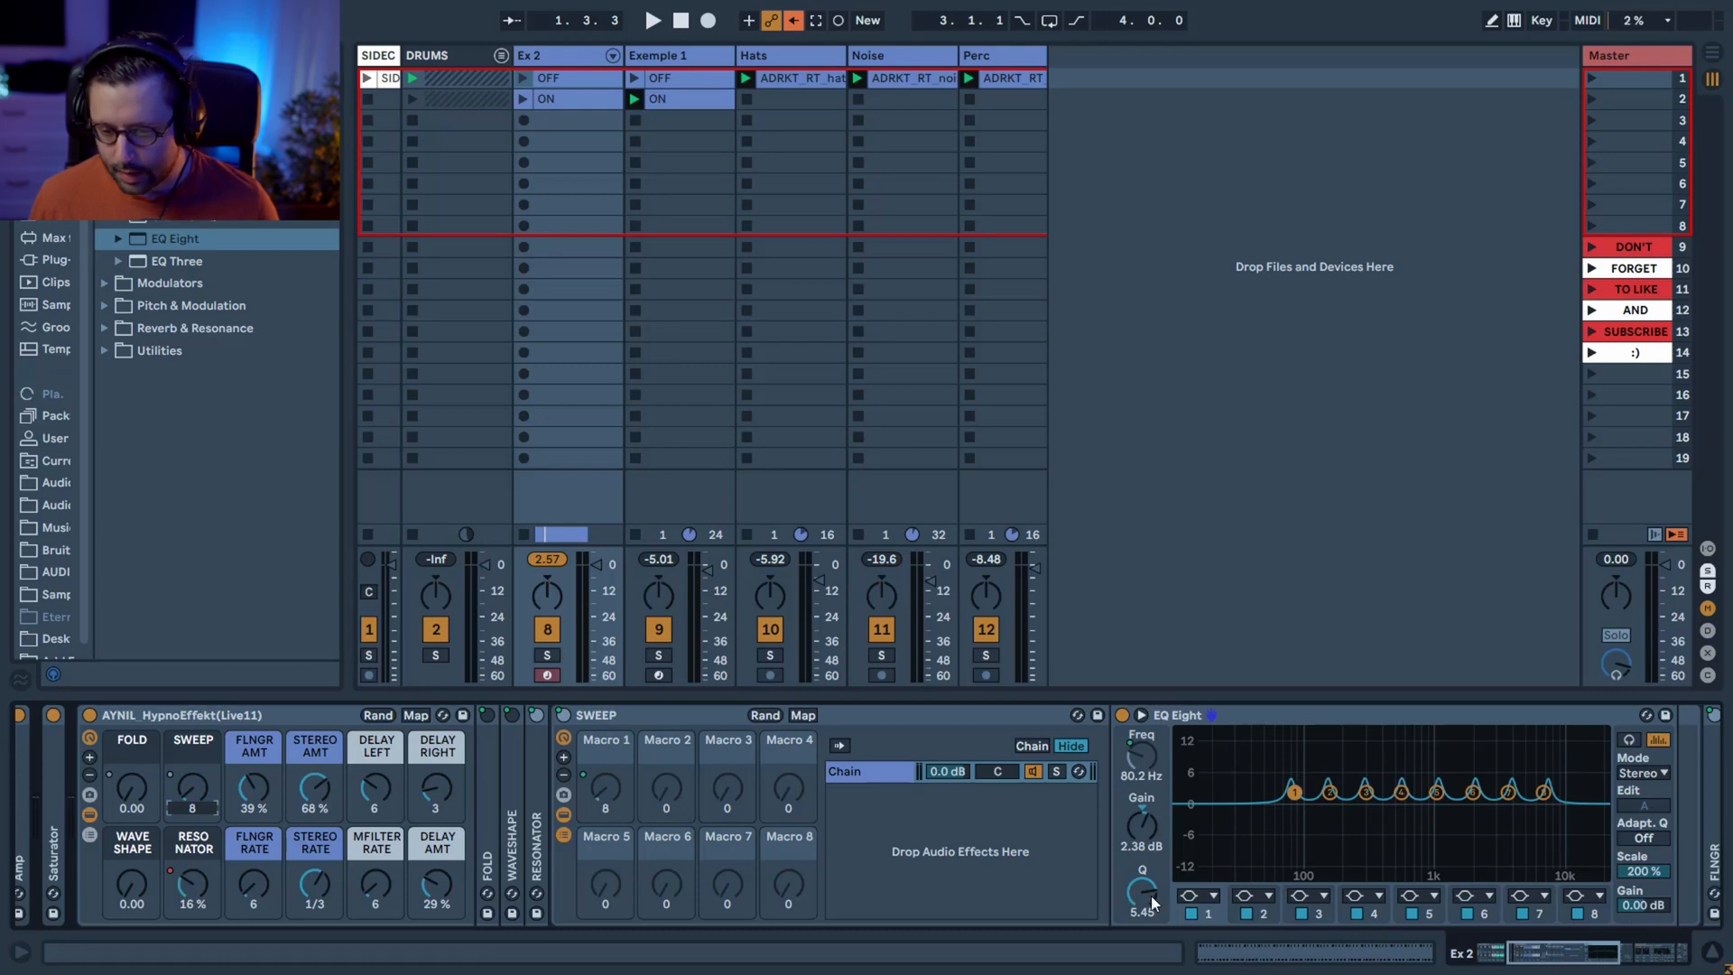
left_click(1266, 914)
left_click(1321, 914)
left_click(1378, 914)
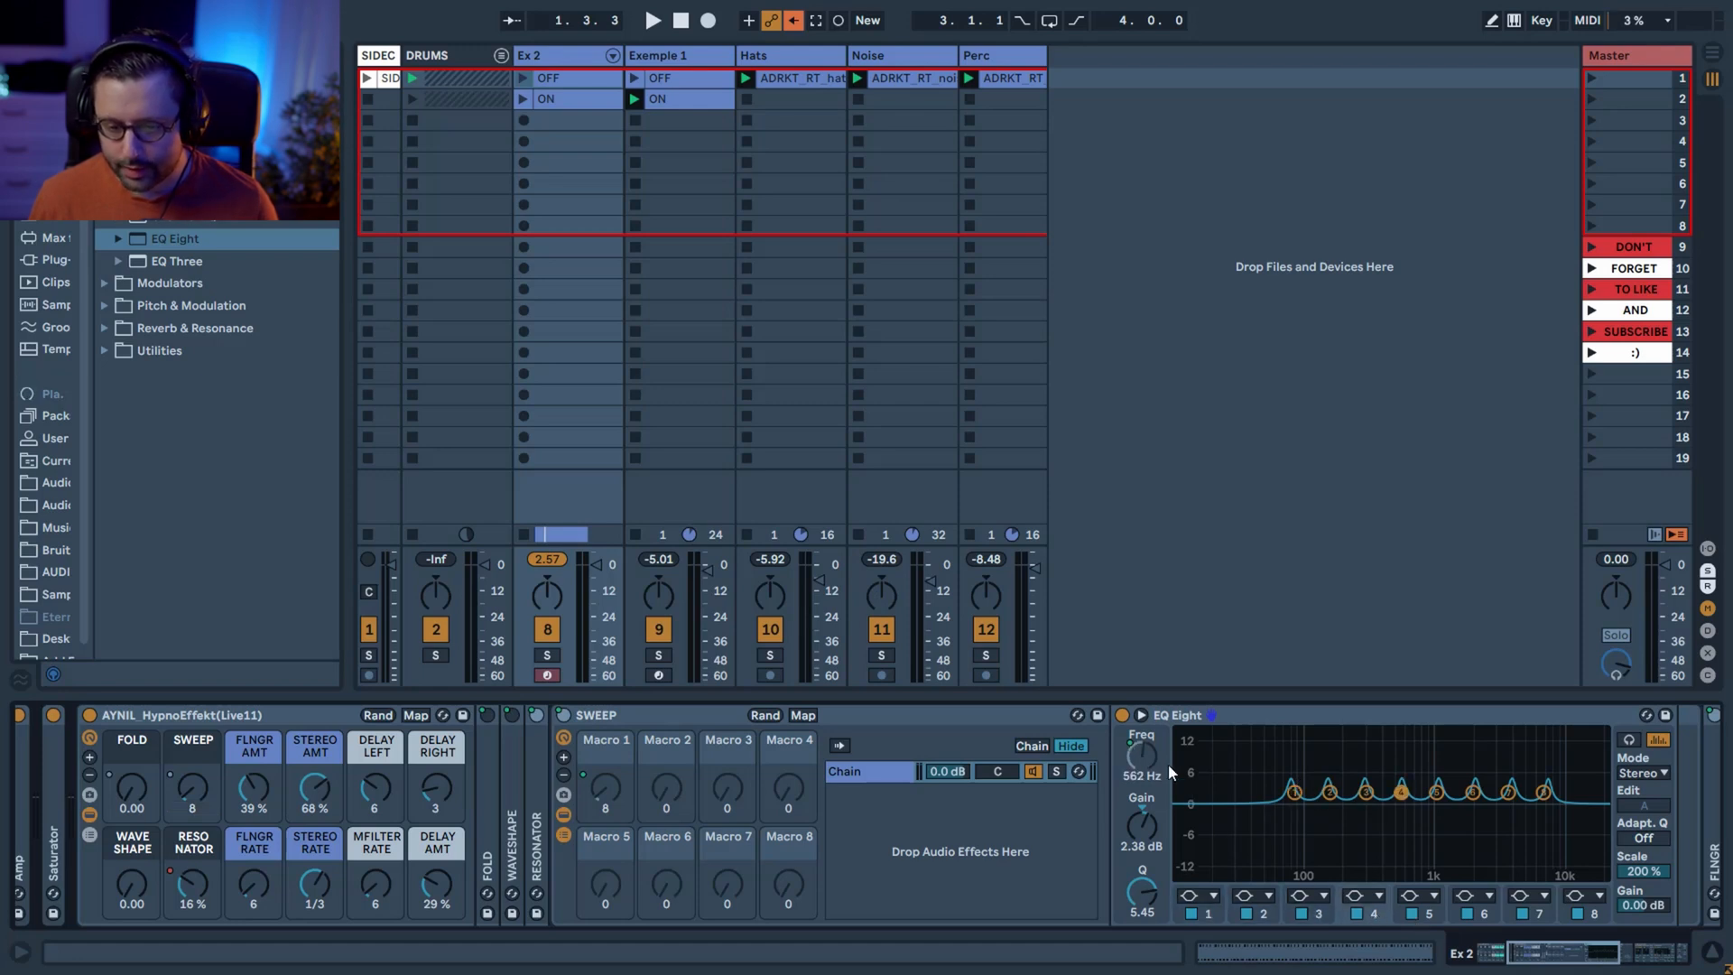
left_click(806, 715)
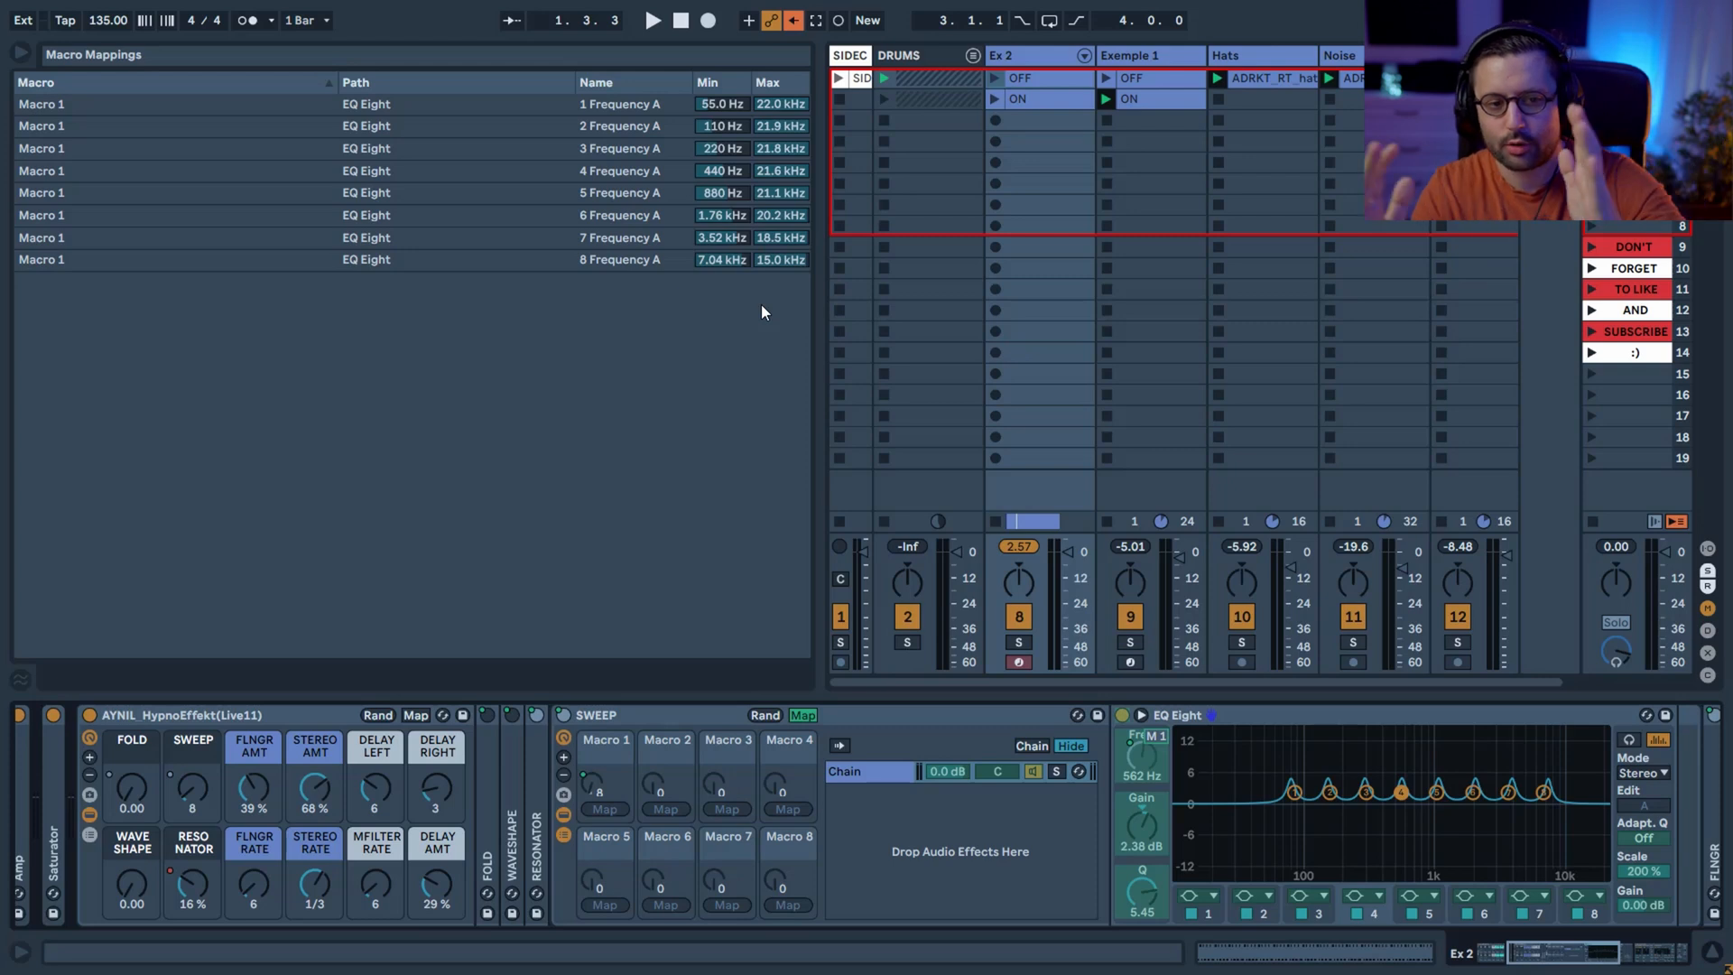
left_click(802, 715)
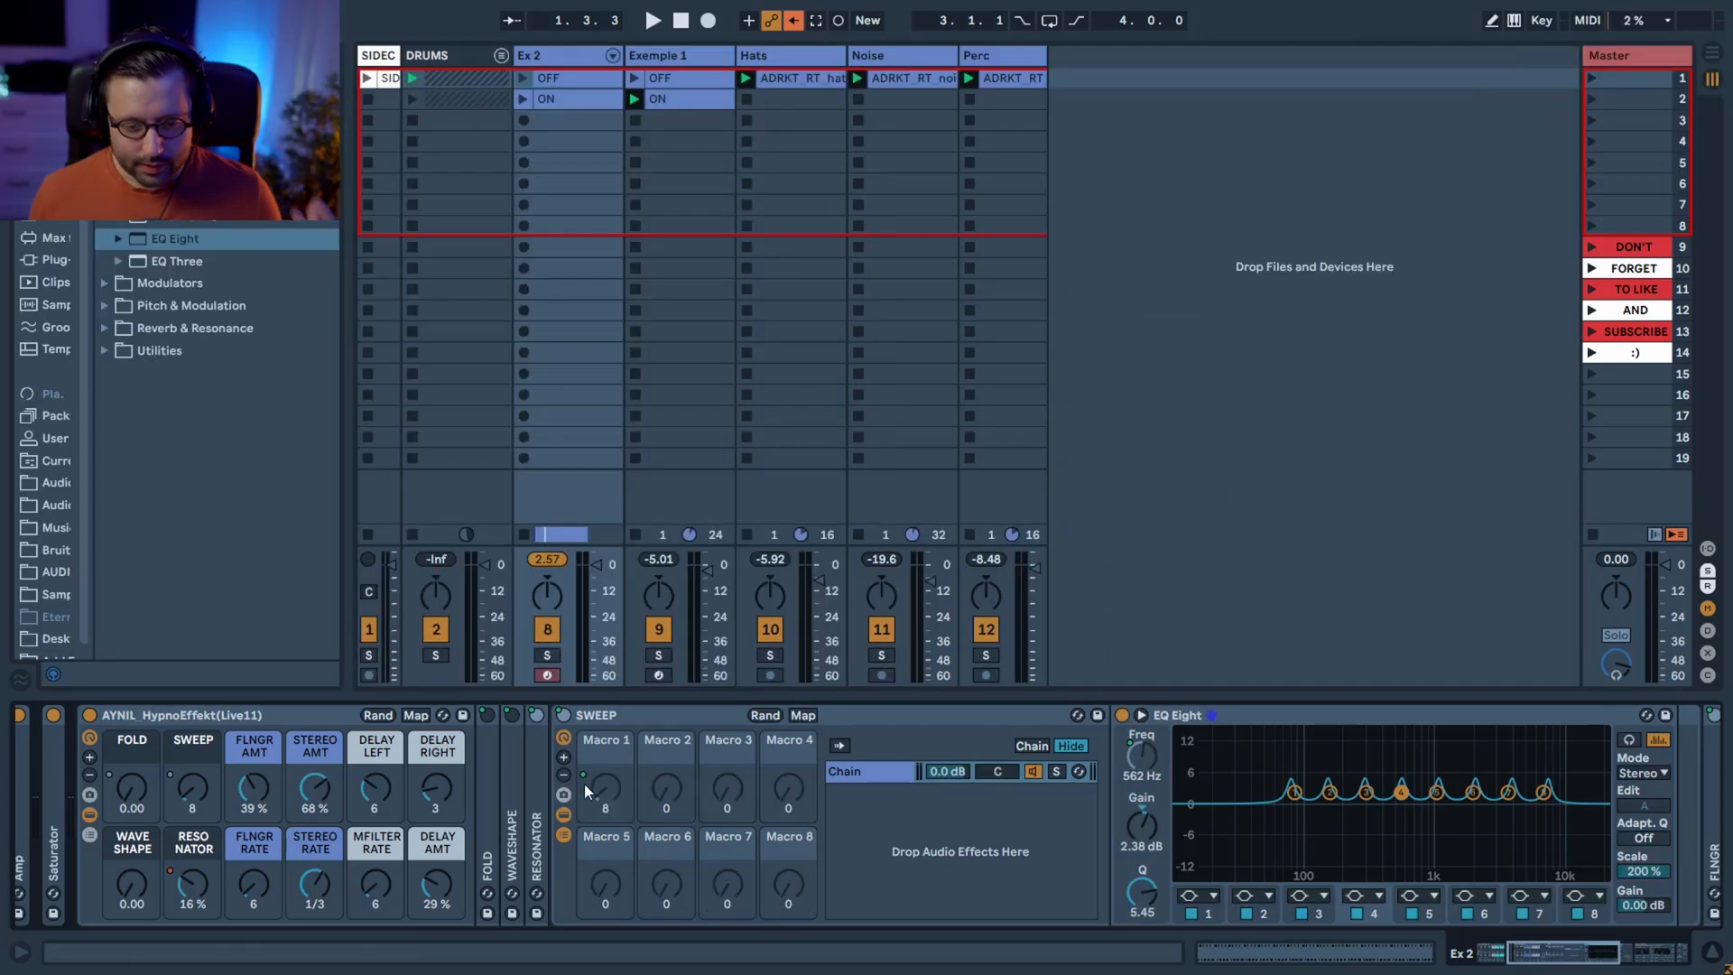
Set Sweep to 0, then open the FLNGR device and lower Flanger Amount to 0%.
mouse_move(191, 812)
left_mouse_down()
mouse_move(192, 794)
mouse_move(191, 816)
left_mouse_up()
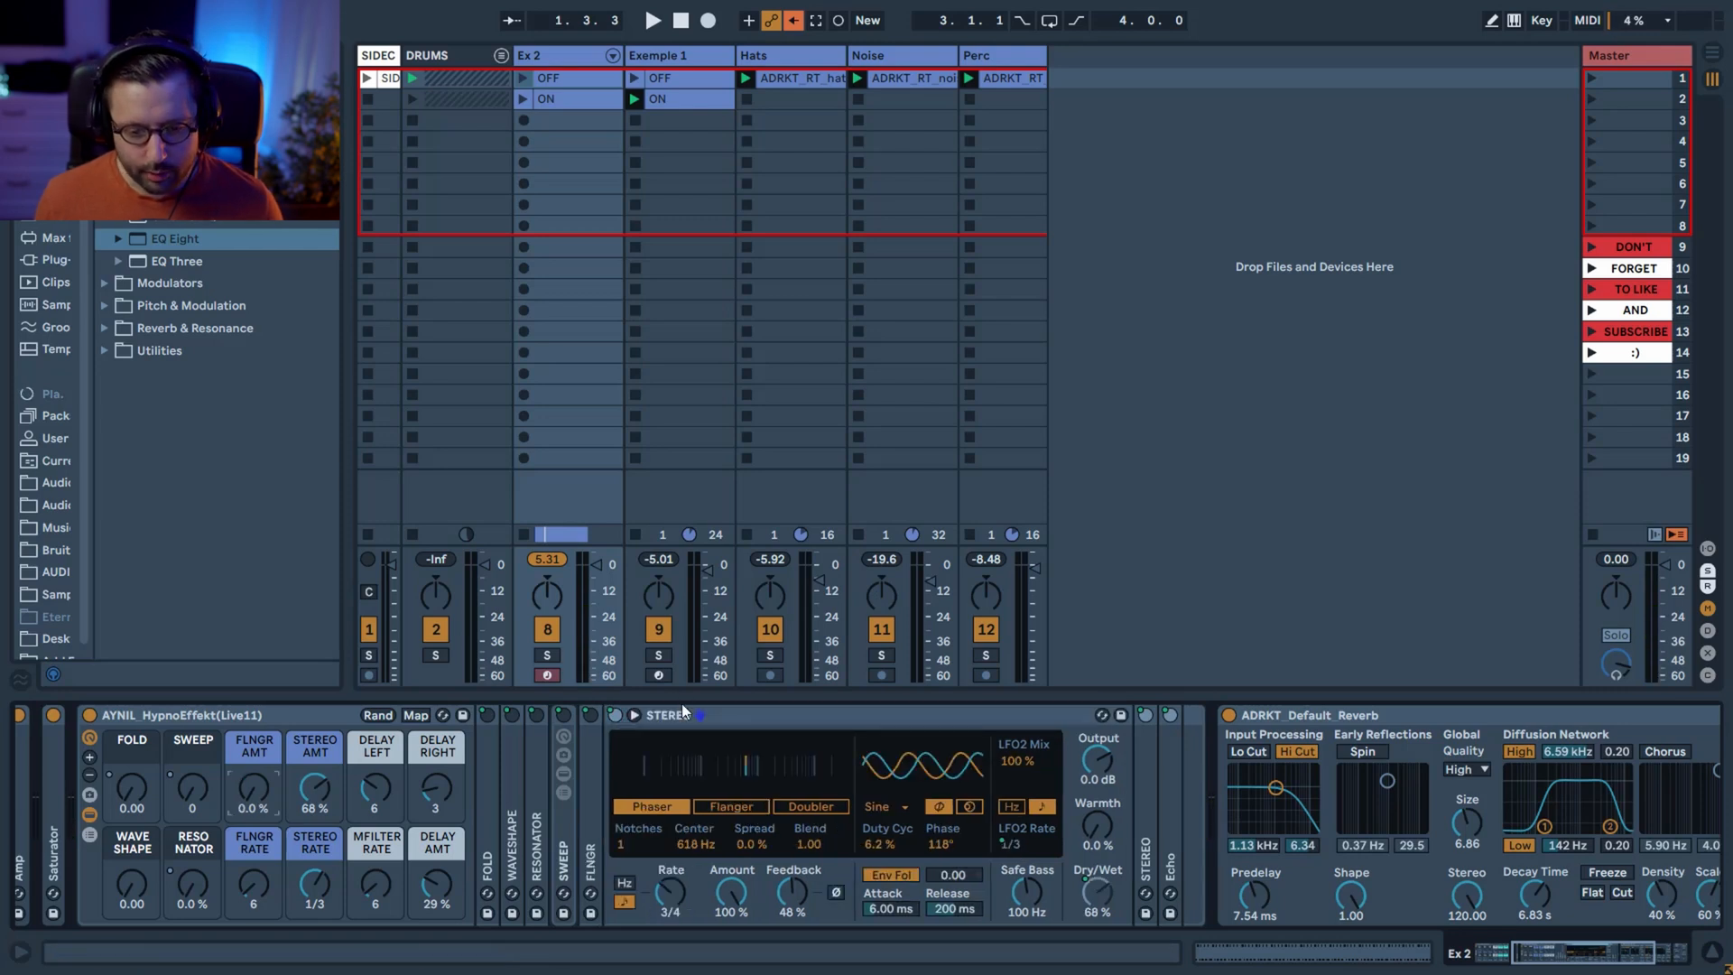
left_click_drag(254, 788, 260, 843)
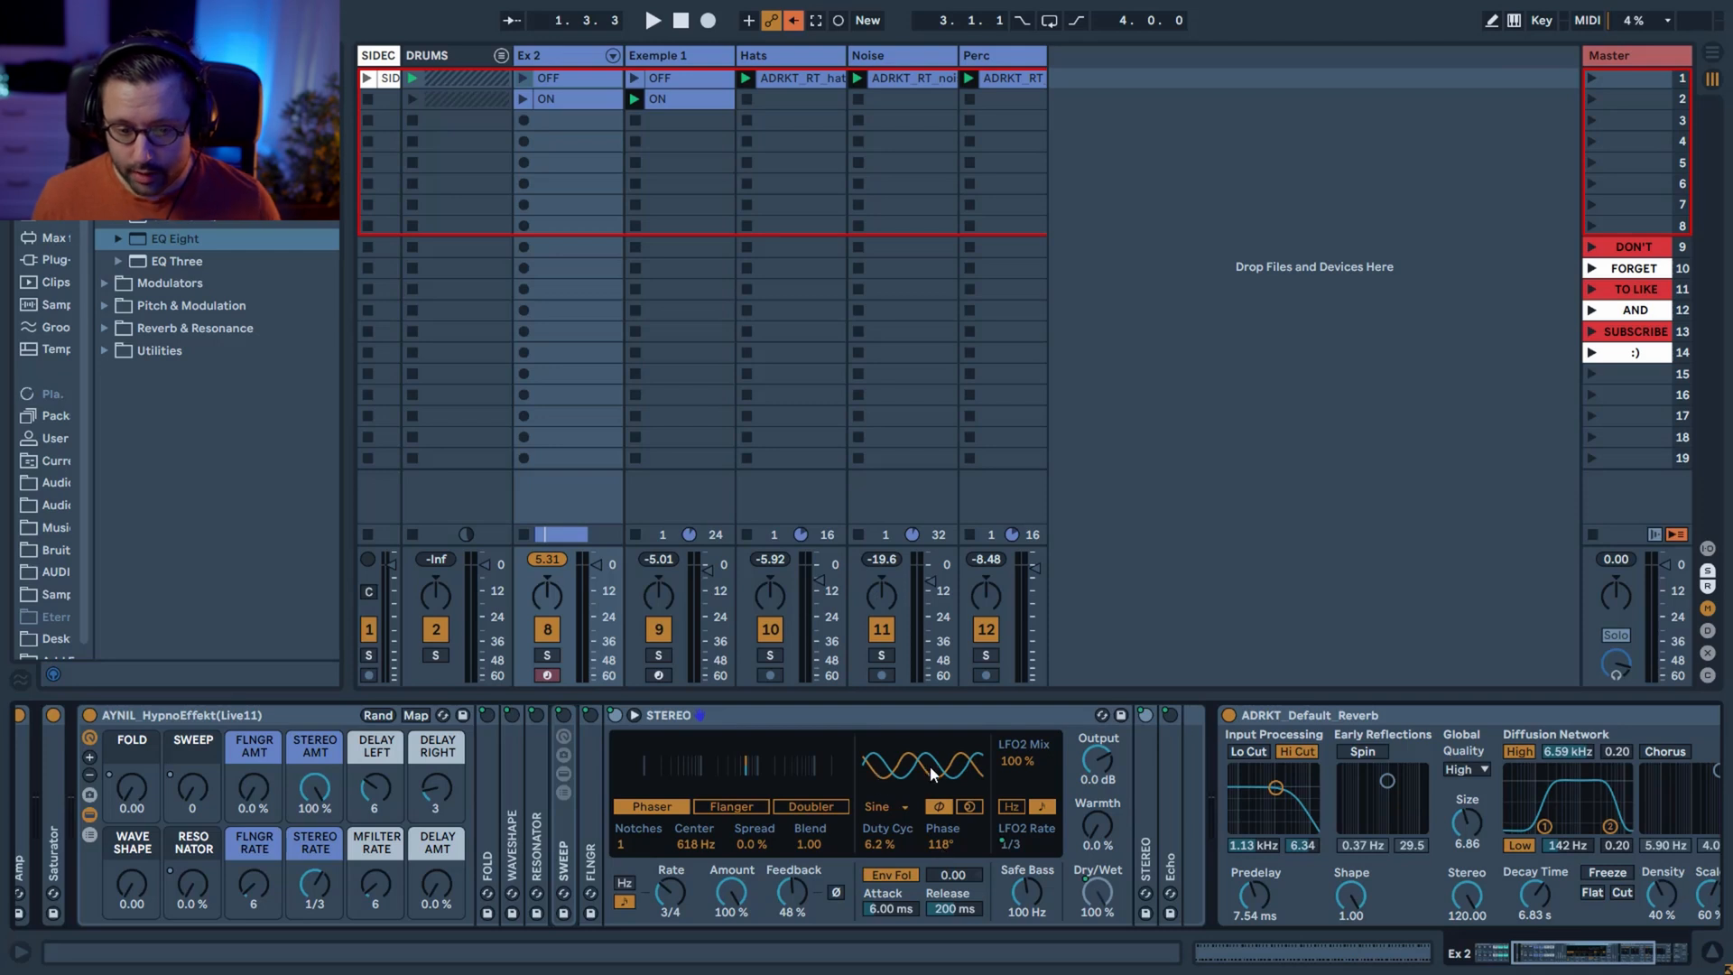
Audition the STEREO phaser with its phase at 0° and 112°, then try Stereo Rates 1/2, 1/12 and 1, settling on 2.
left_click_drag(946, 847, 946, 930)
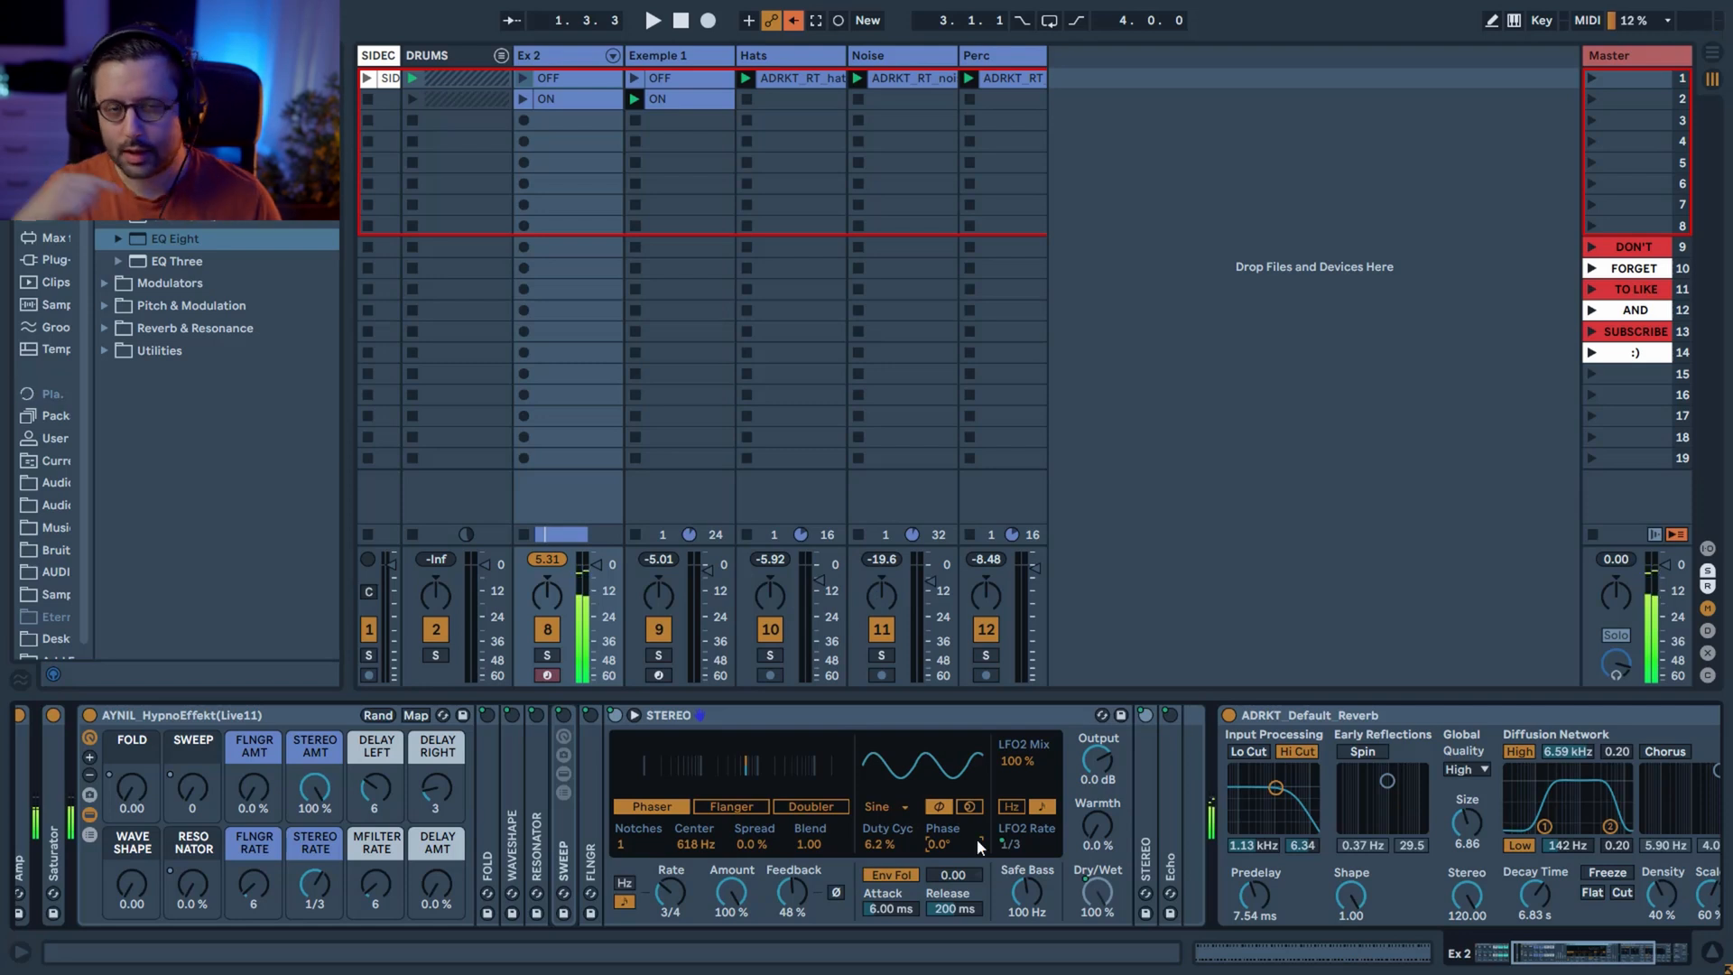
left_click_drag(940, 843, 940, 766)
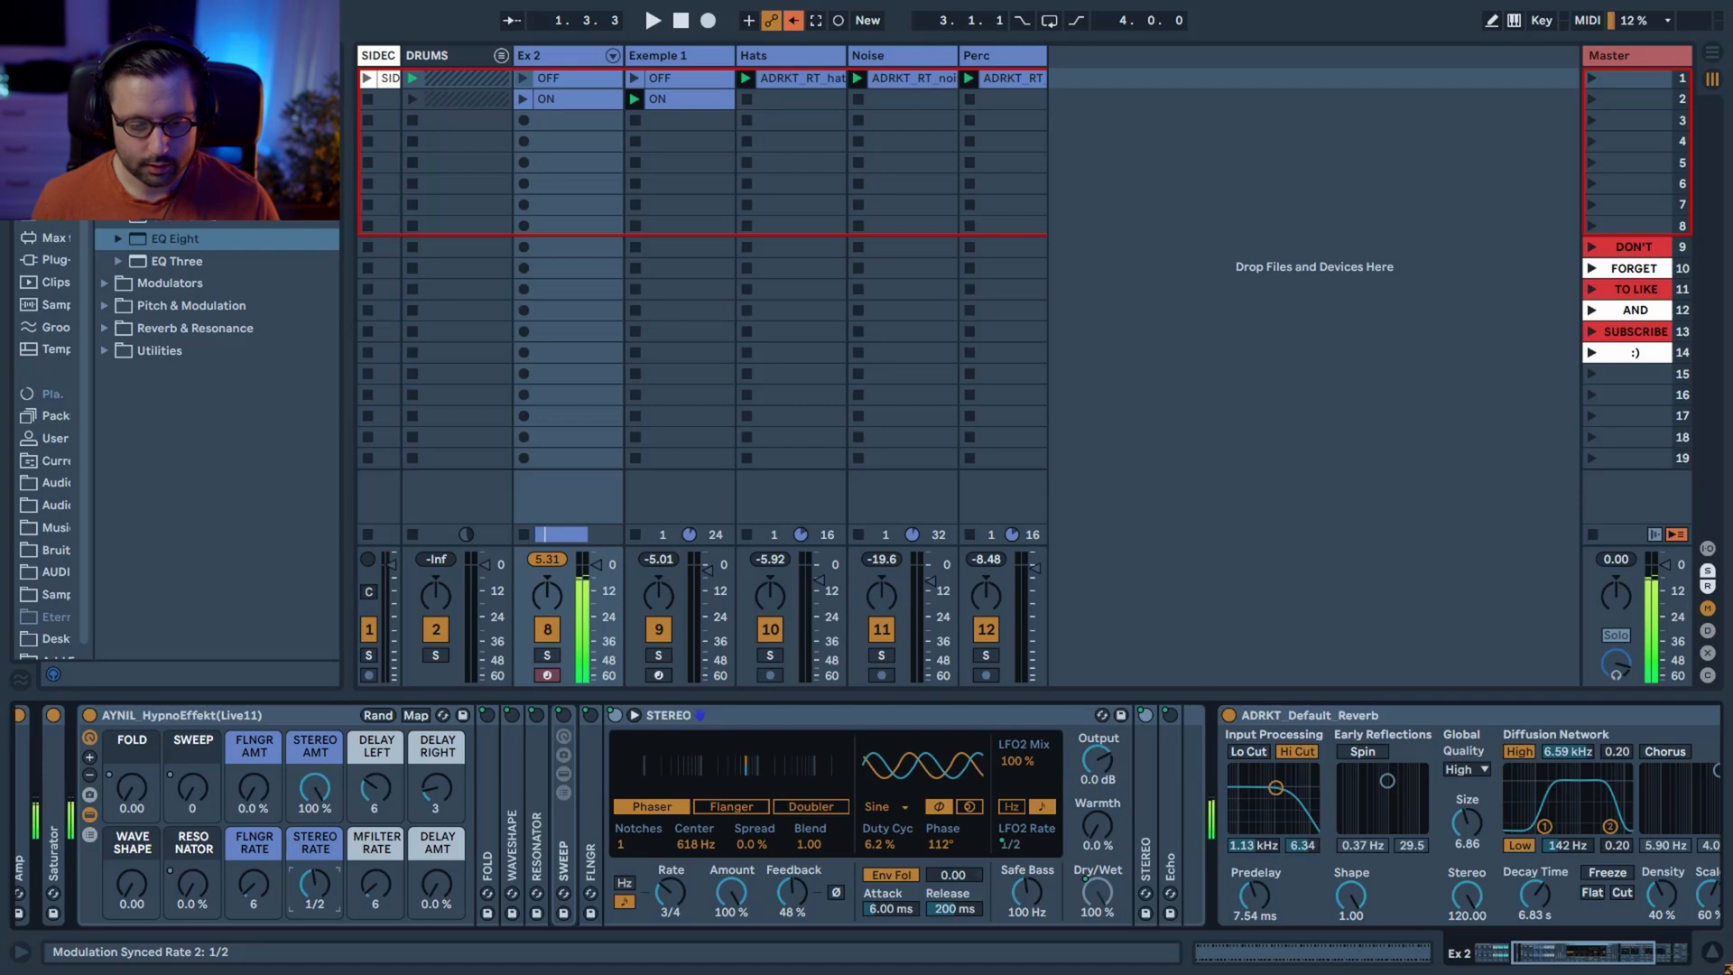
left_click_drag(312, 896, 311, 862)
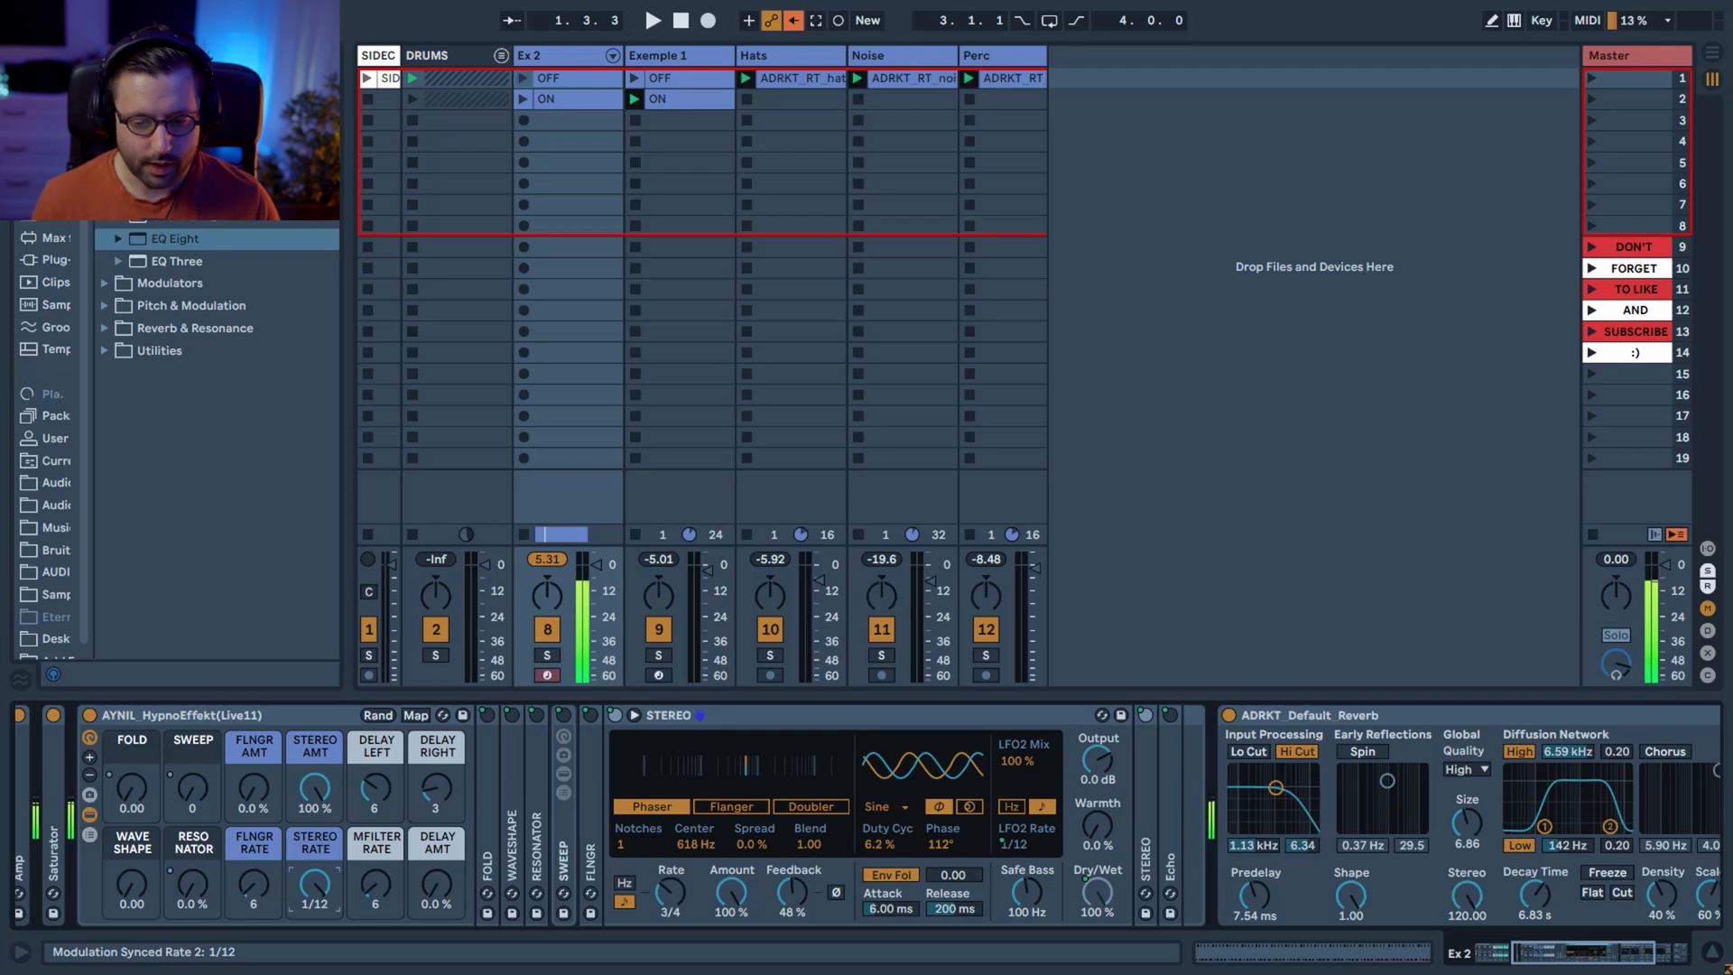
left_click_drag(314, 880, 314, 898)
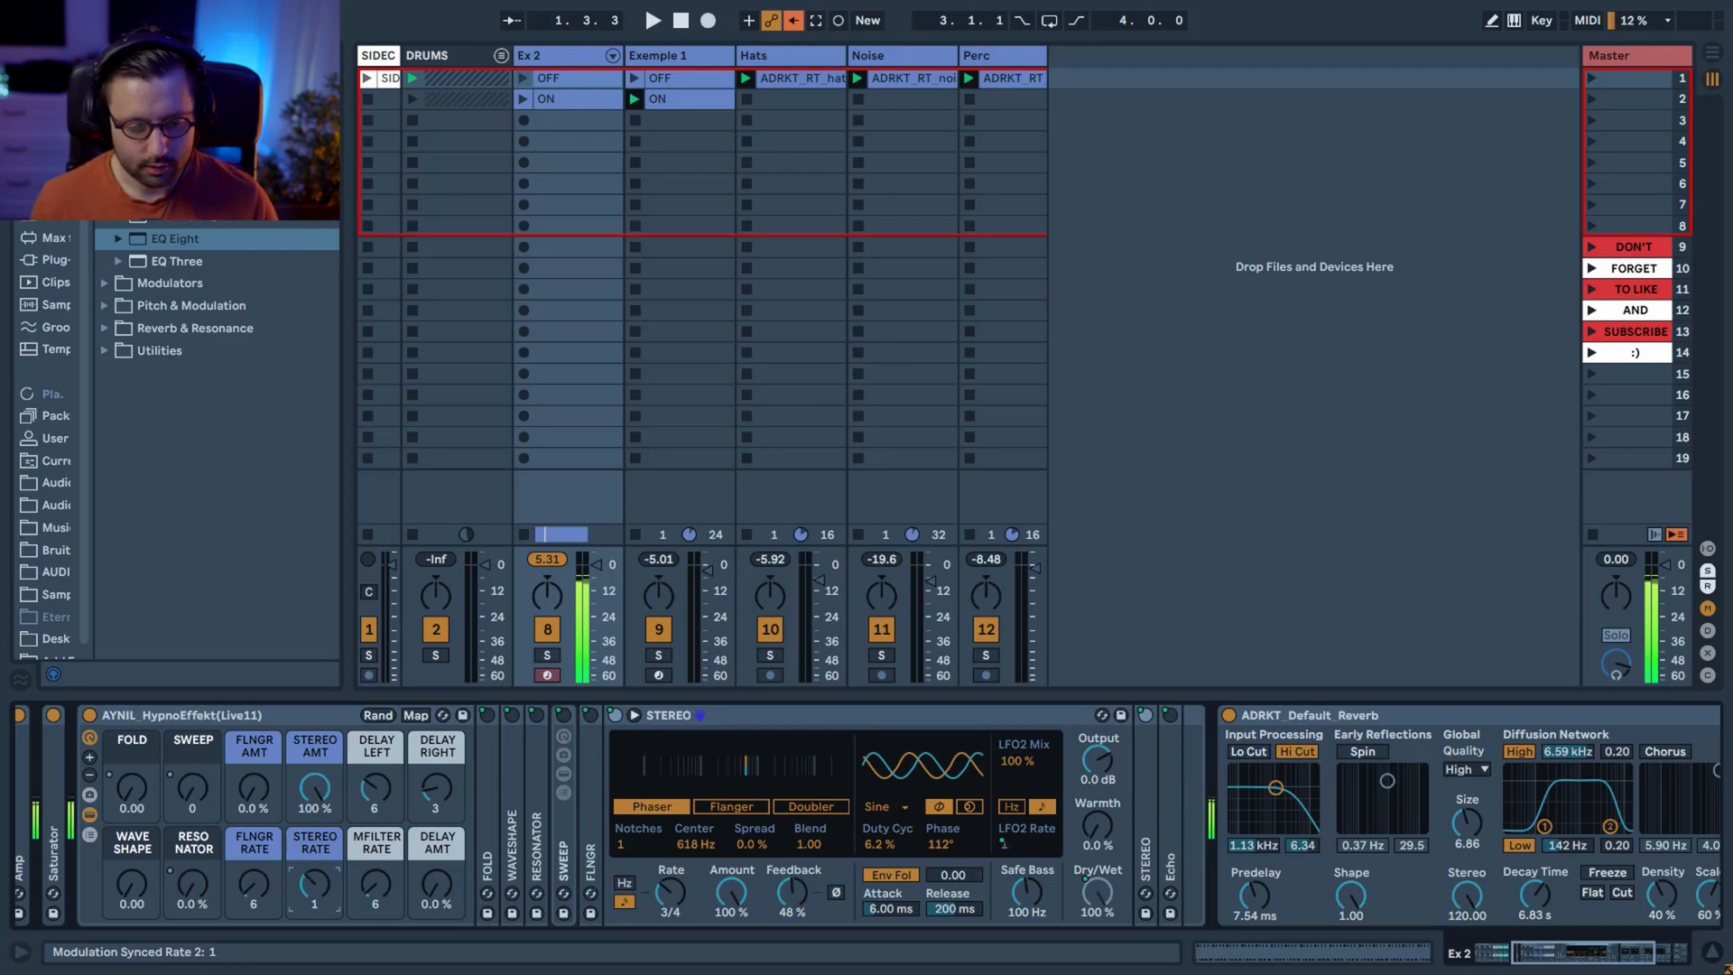
Reset Stereo Amount to 0%, switch to the second STEREO device, the chorus, and raise Stereo Amount to 3.9%.
double_click(314, 789)
double_click(737, 718)
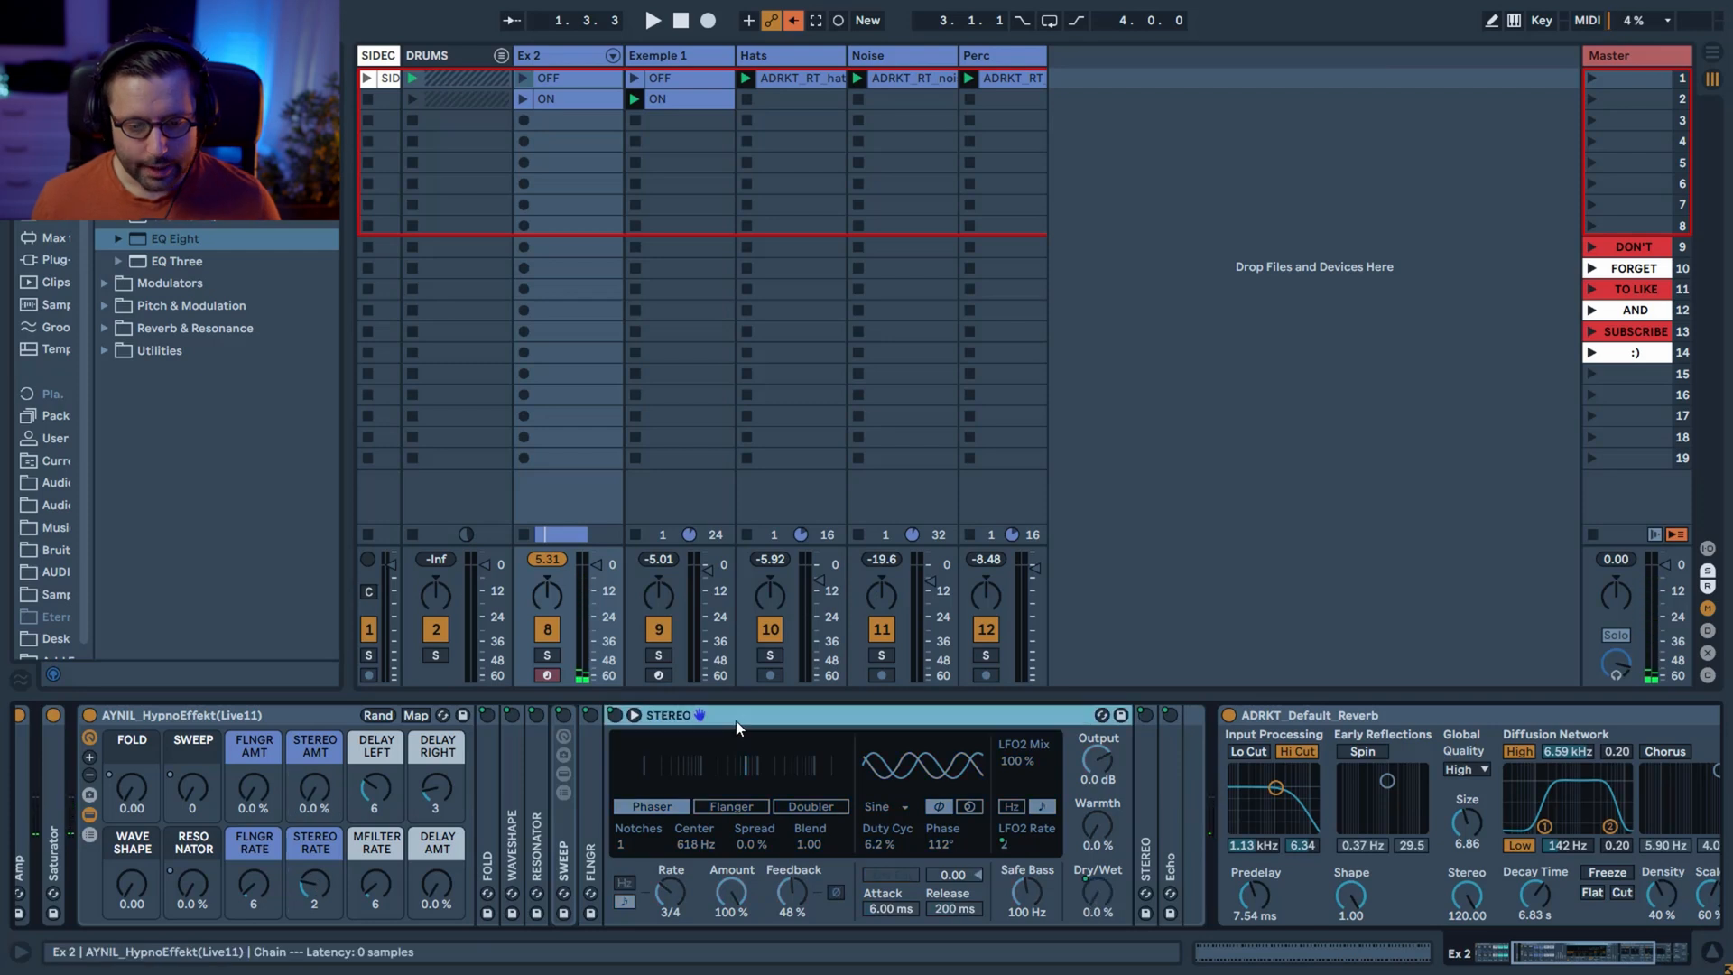
double_click(628, 841)
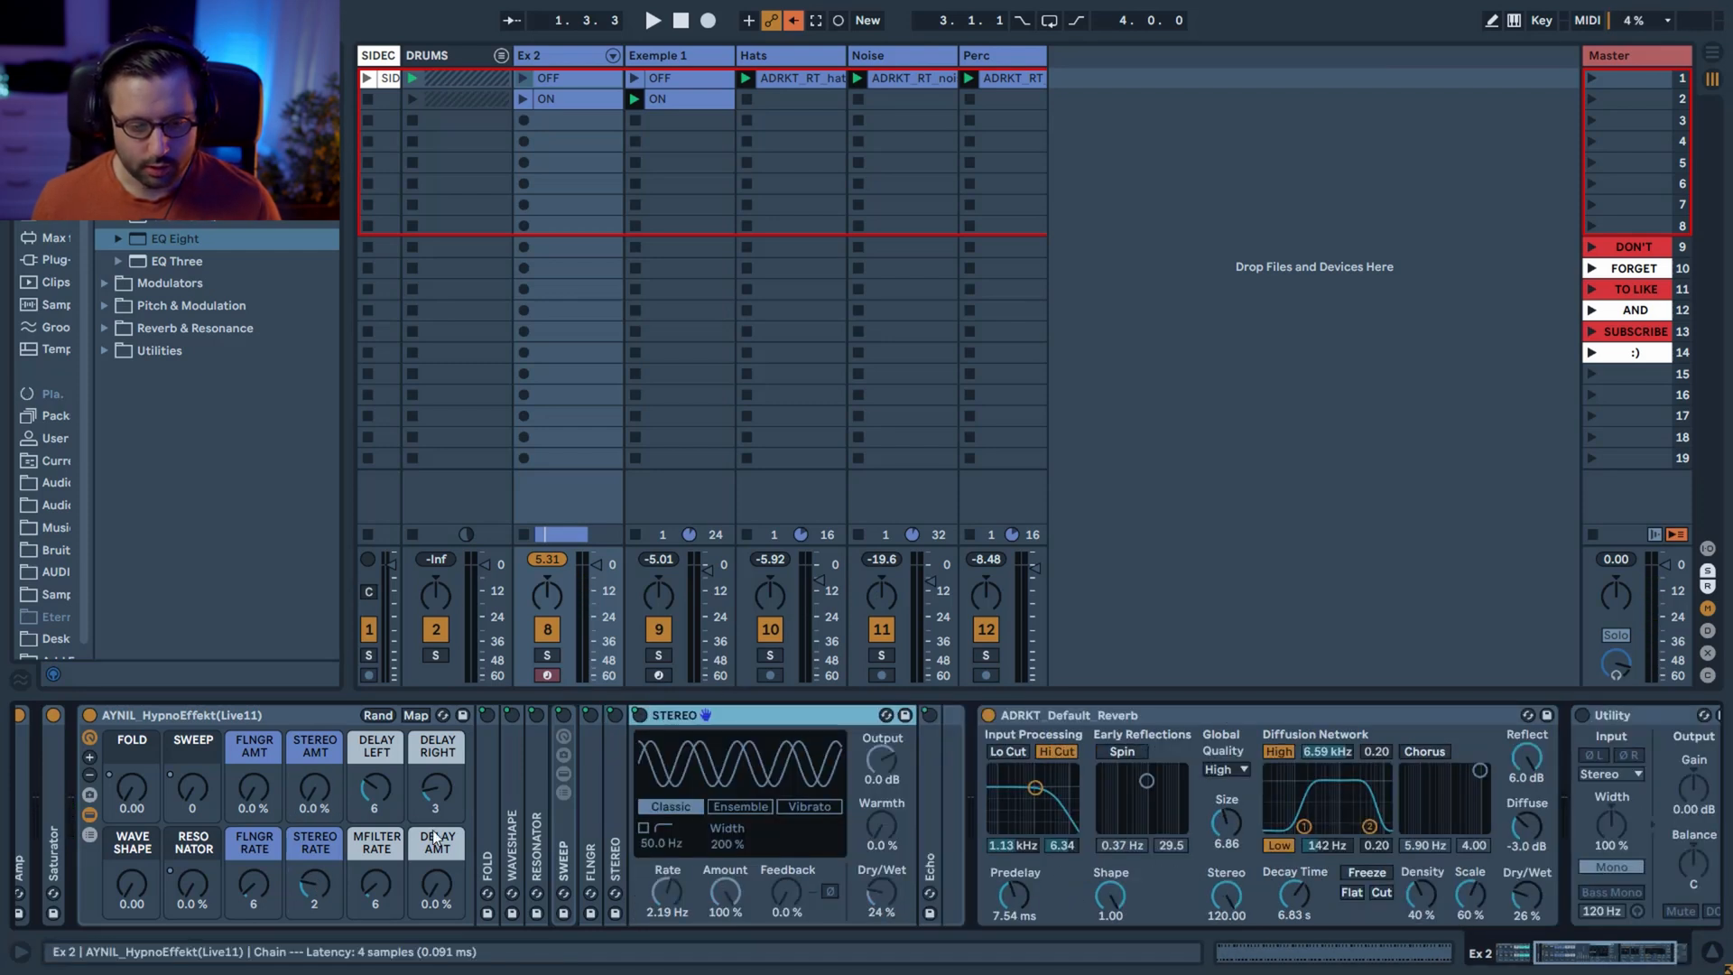
left_click_drag(326, 807, 326, 799)
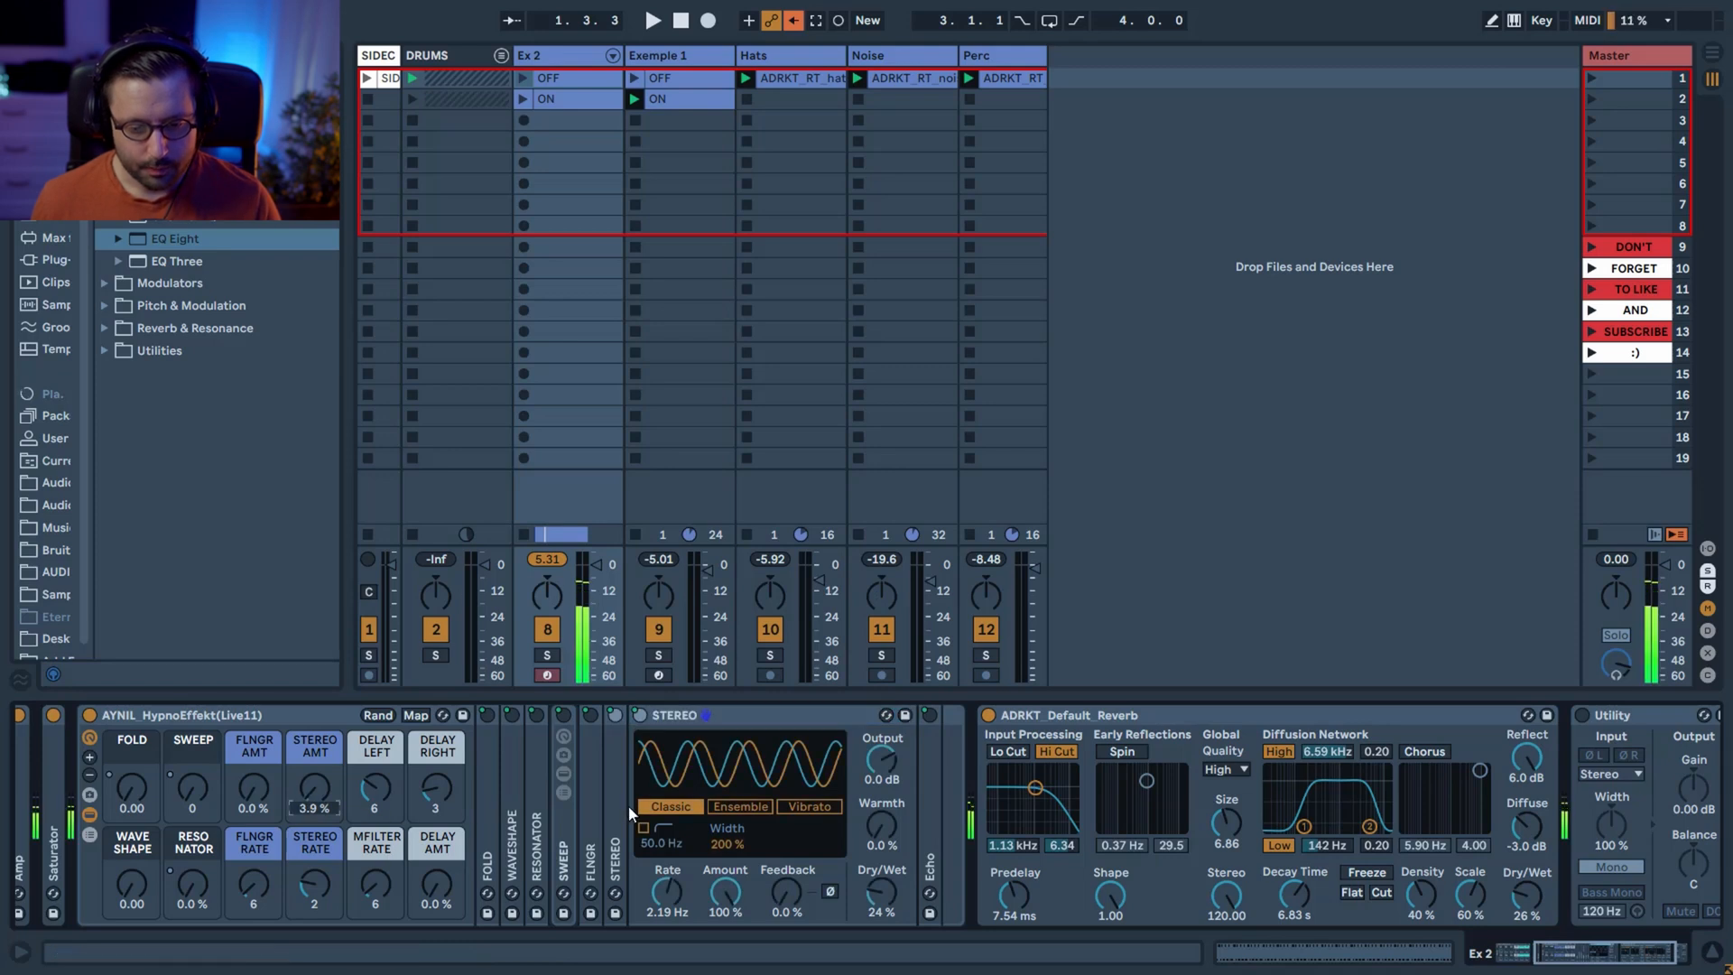
Try deleting the STEREO phaser to audition the chorus alone, with Stereo Amount at 23 and 17 and Dry/Wet at 47%.
left_click(615, 782)
key("Delete")
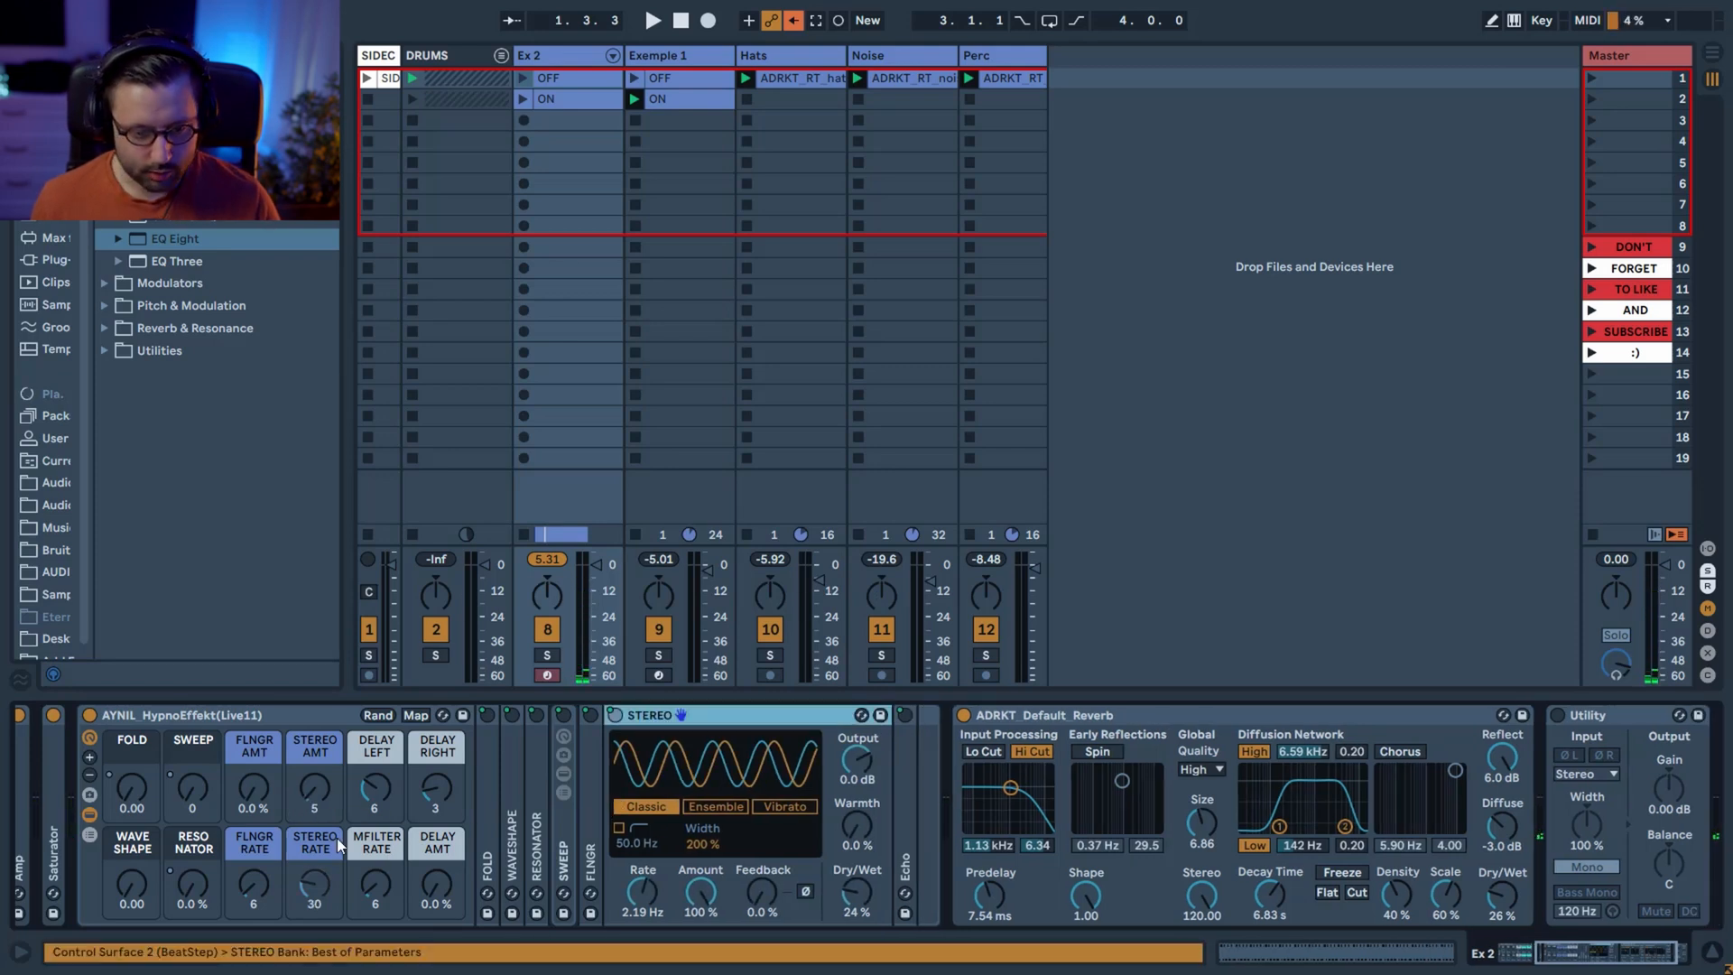
mouse_move(313, 794)
left_mouse_down()
mouse_move(312, 713)
mouse_move(313, 799)
mouse_move(311, 778)
left_mouse_up()
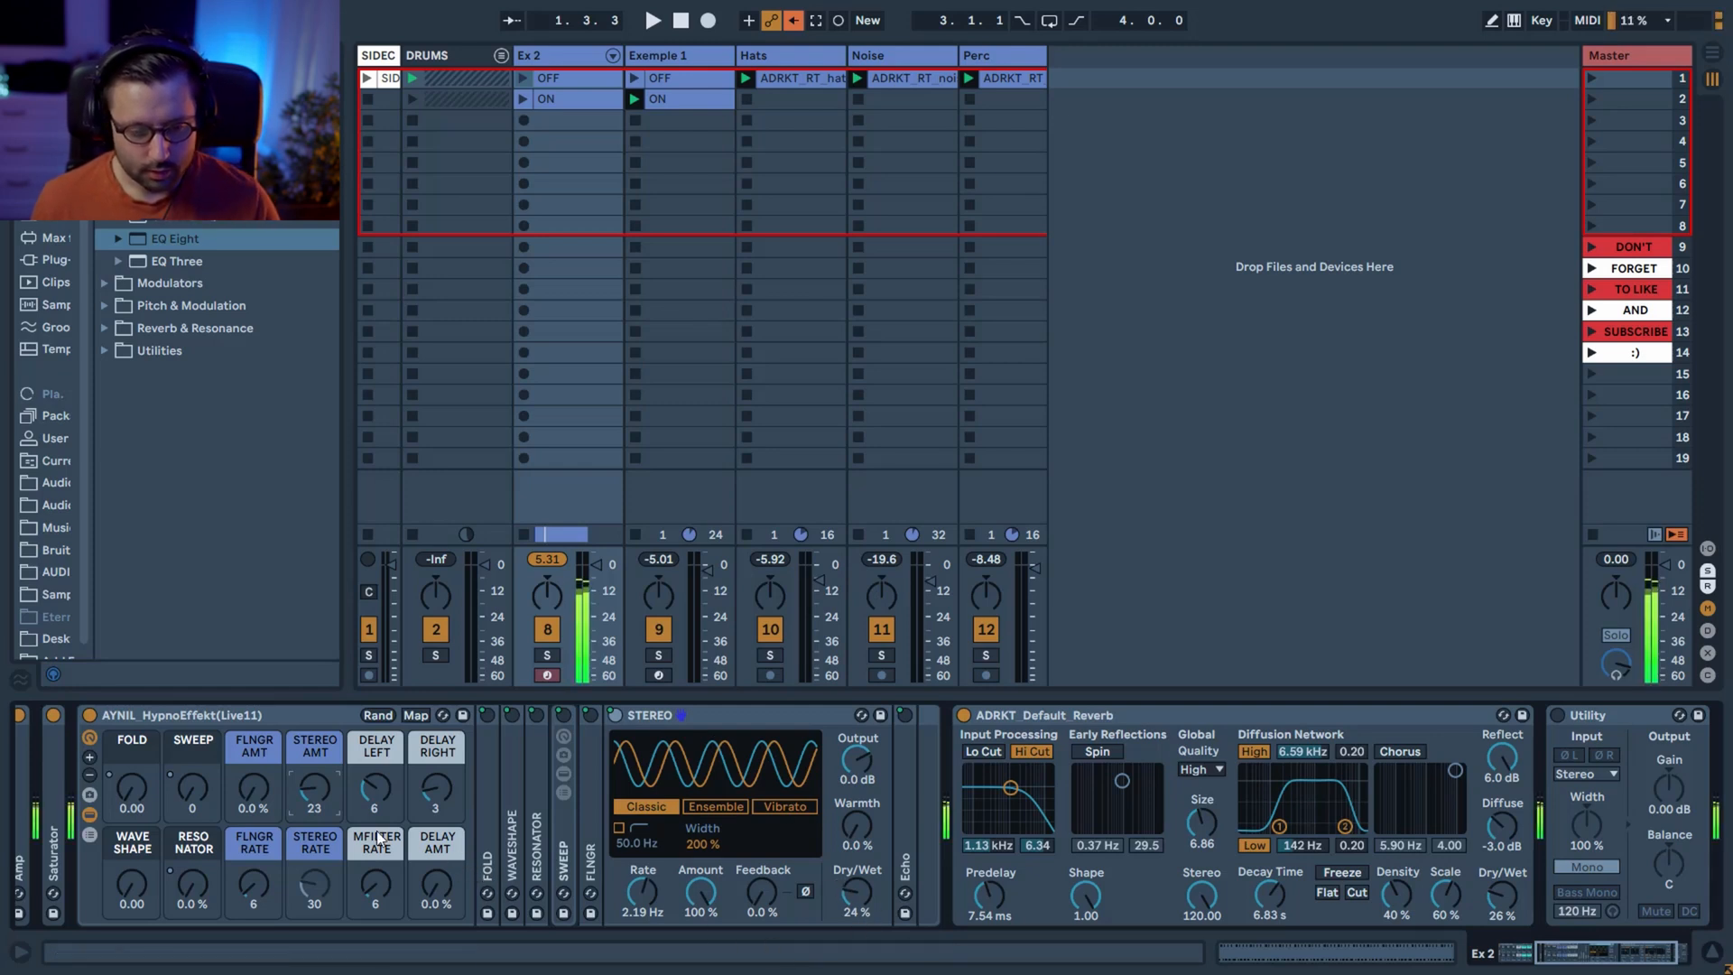
left_click_drag(317, 794, 318, 795)
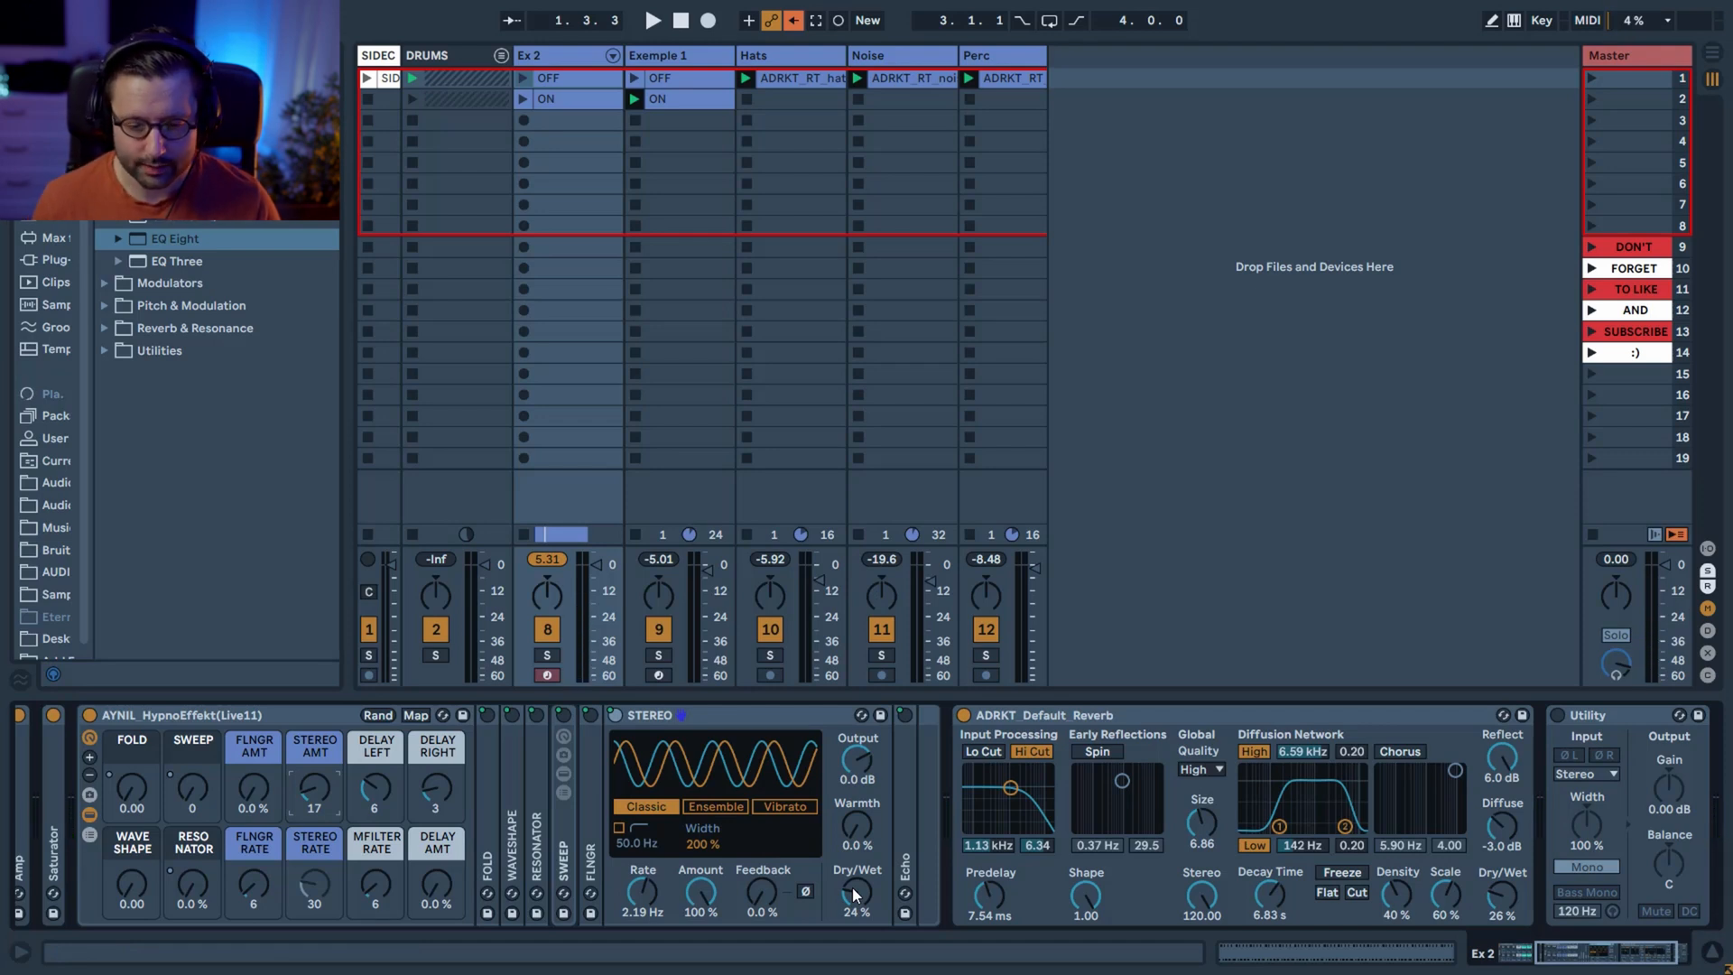
left_click_drag(855, 893, 855, 873)
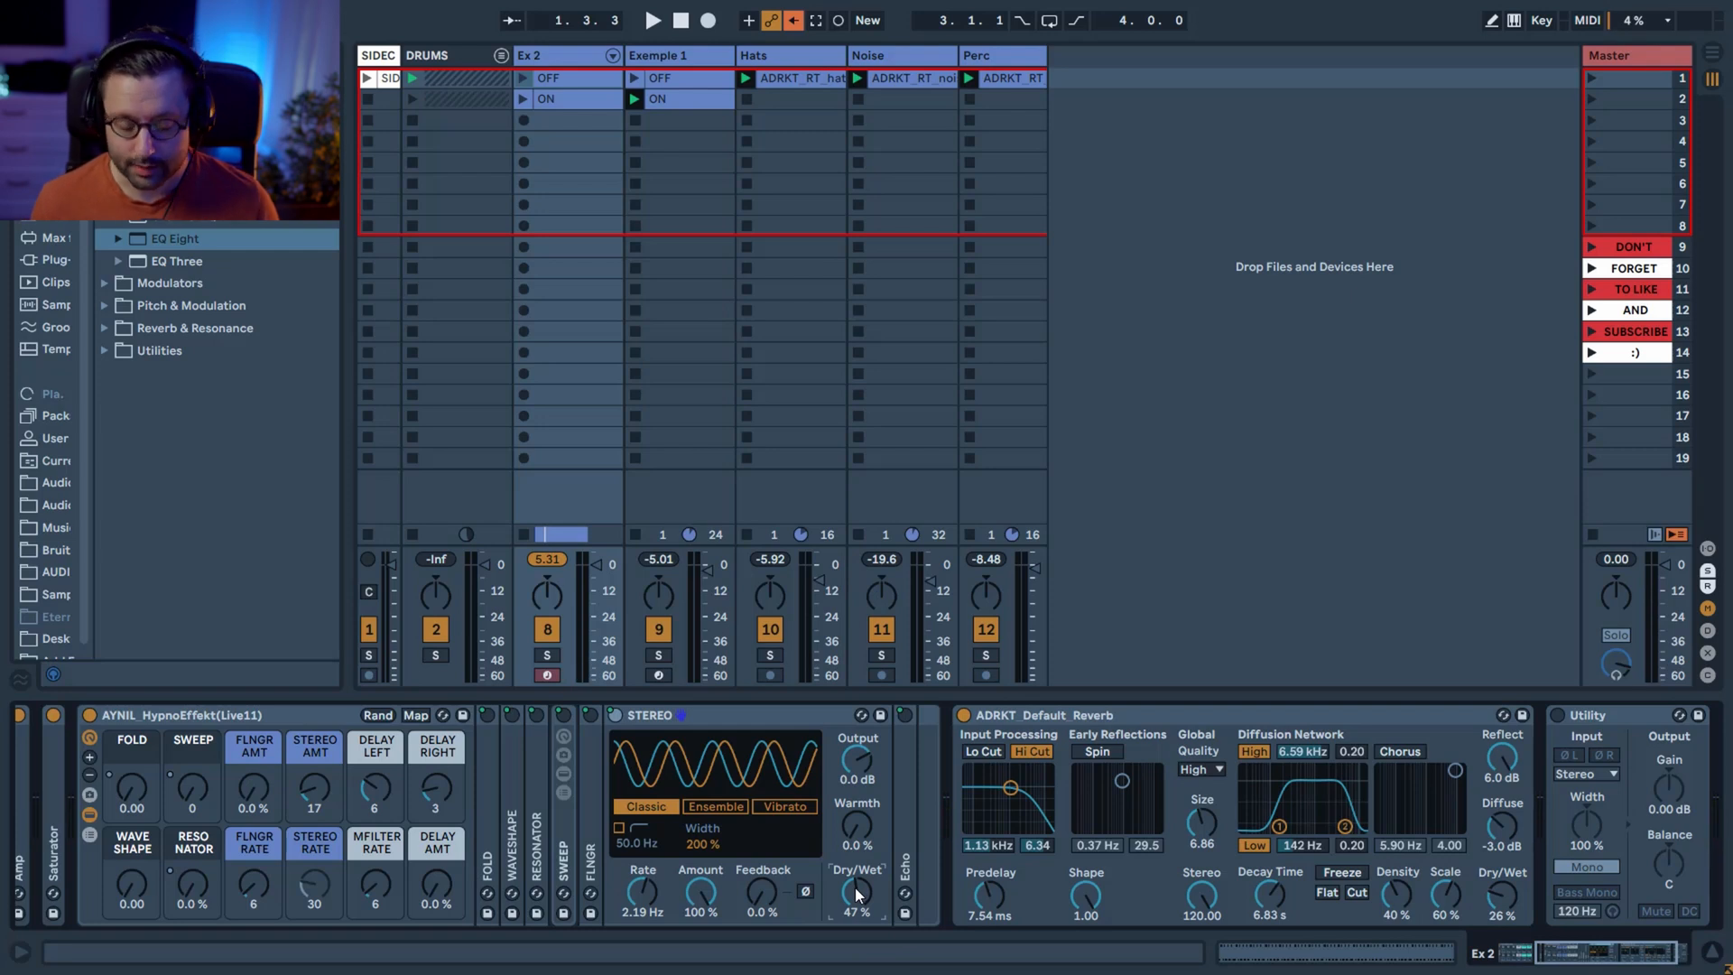
mouse_move(857, 894)
left_mouse_down()
mouse_move(858, 914)
mouse_move(858, 896)
left_mouse_up()
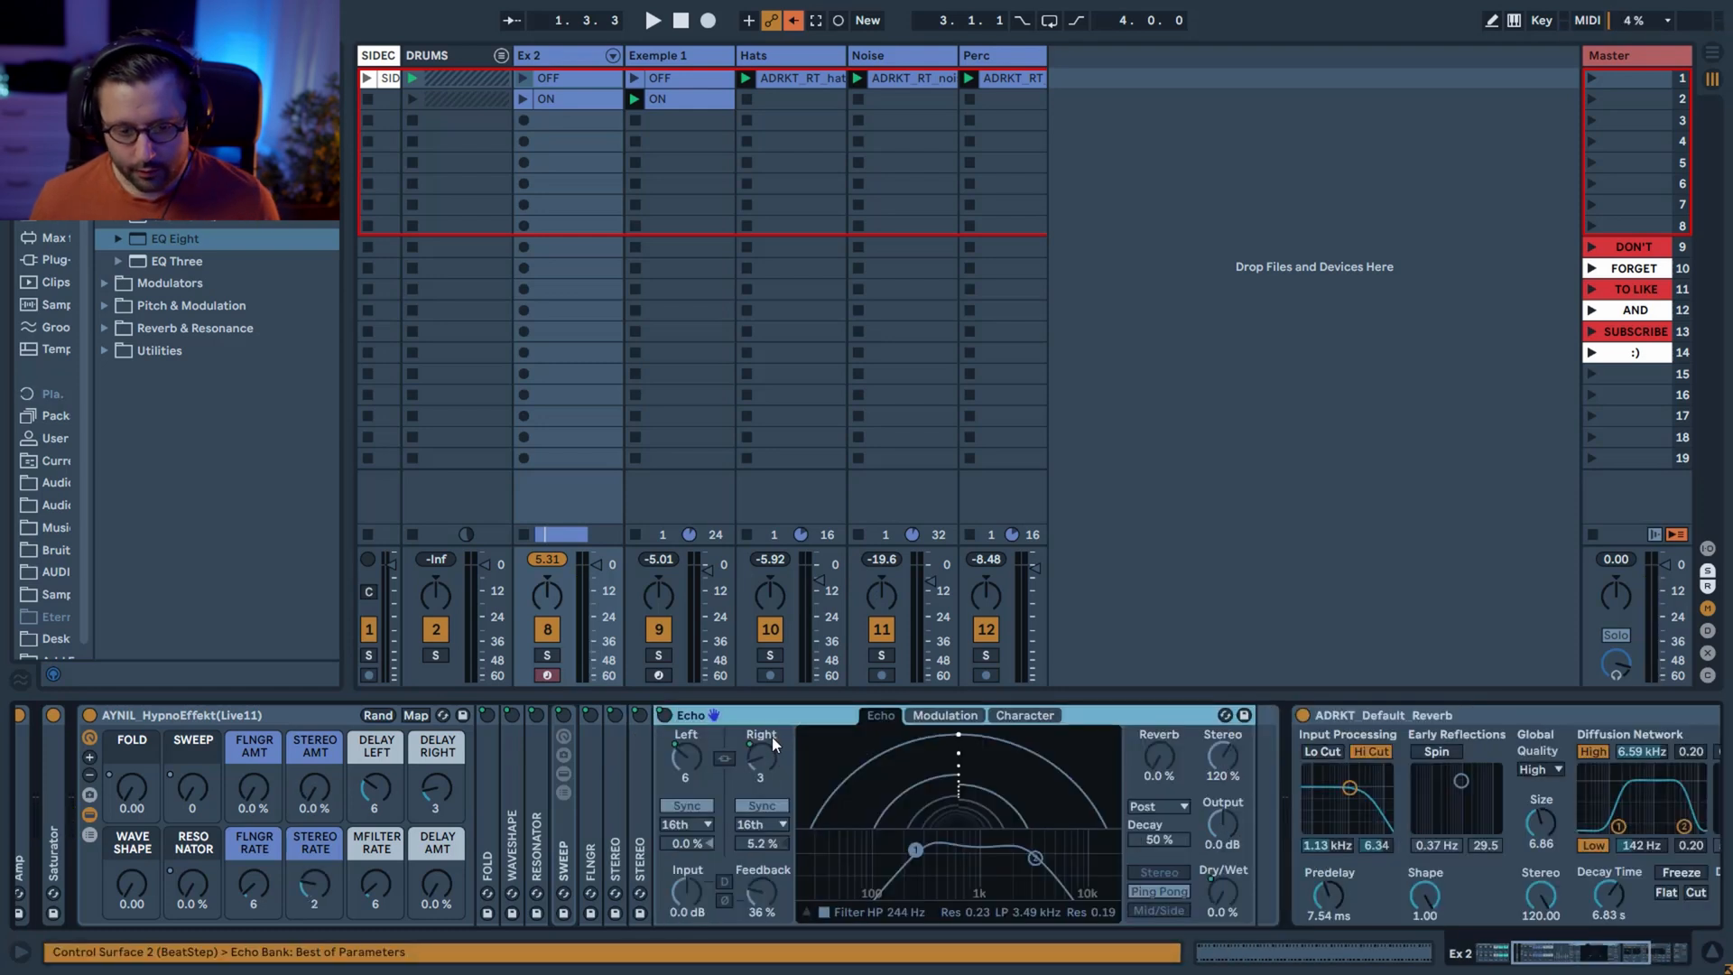
With the Echo device open, set Delay Amount to 31% and Delay Left to 3.
left_click_drag(425, 892, 425, 887)
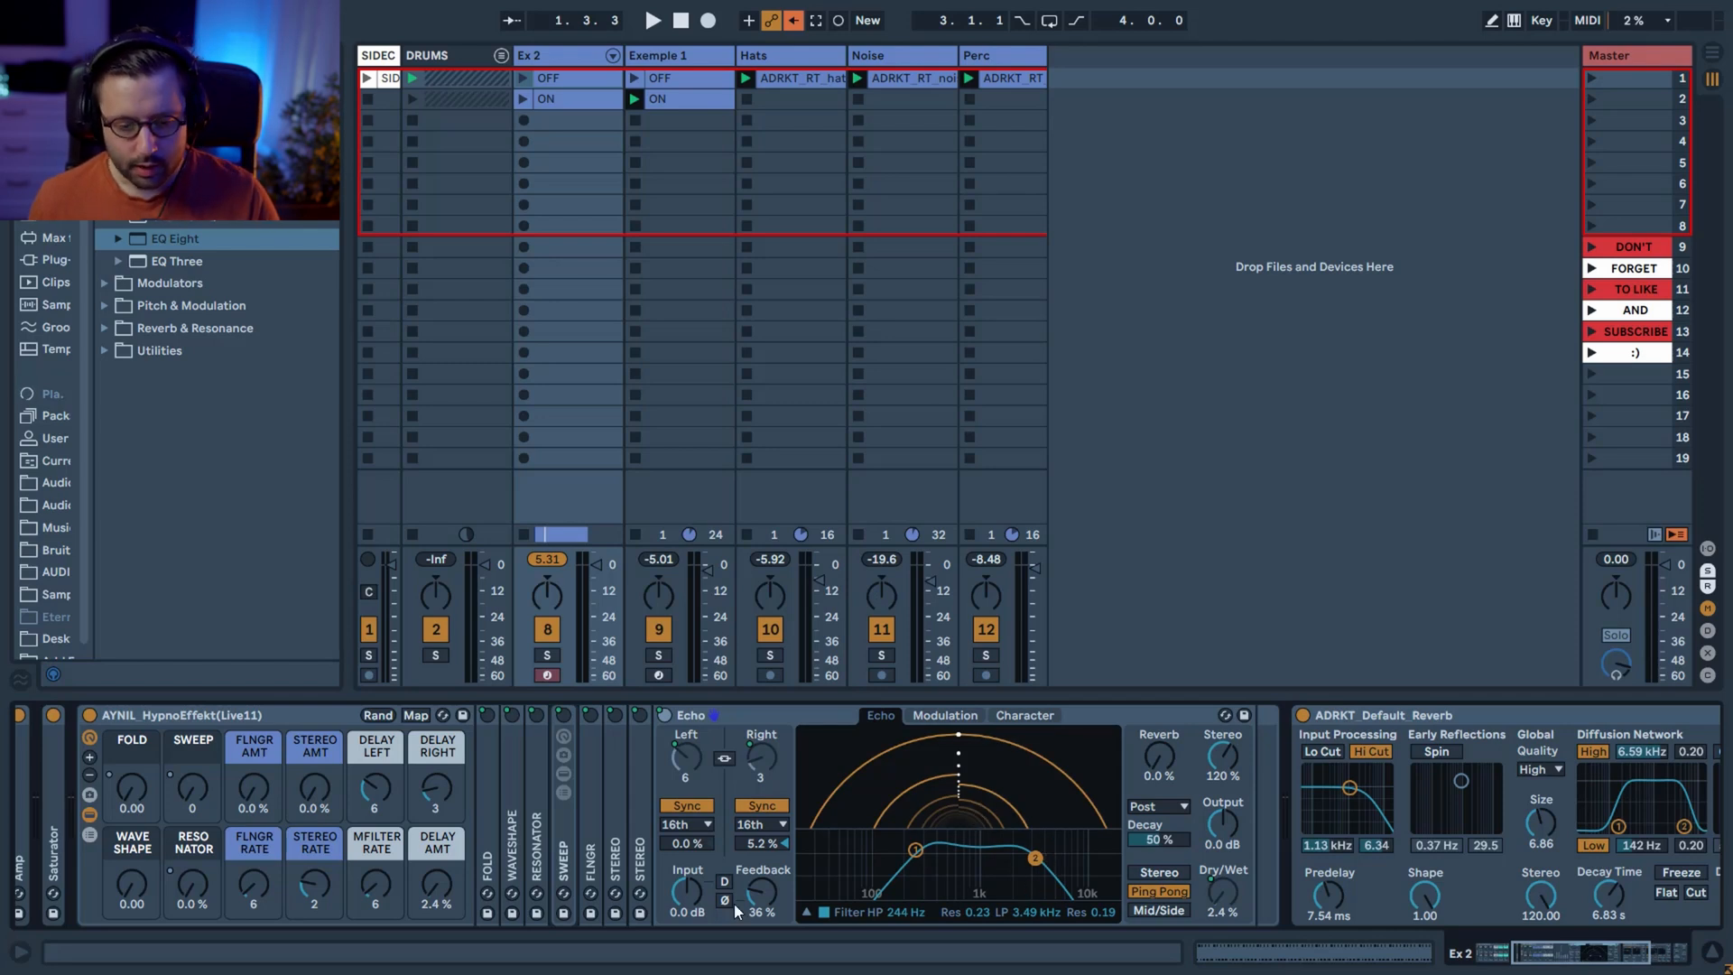
left_click_drag(437, 885, 390, 826)
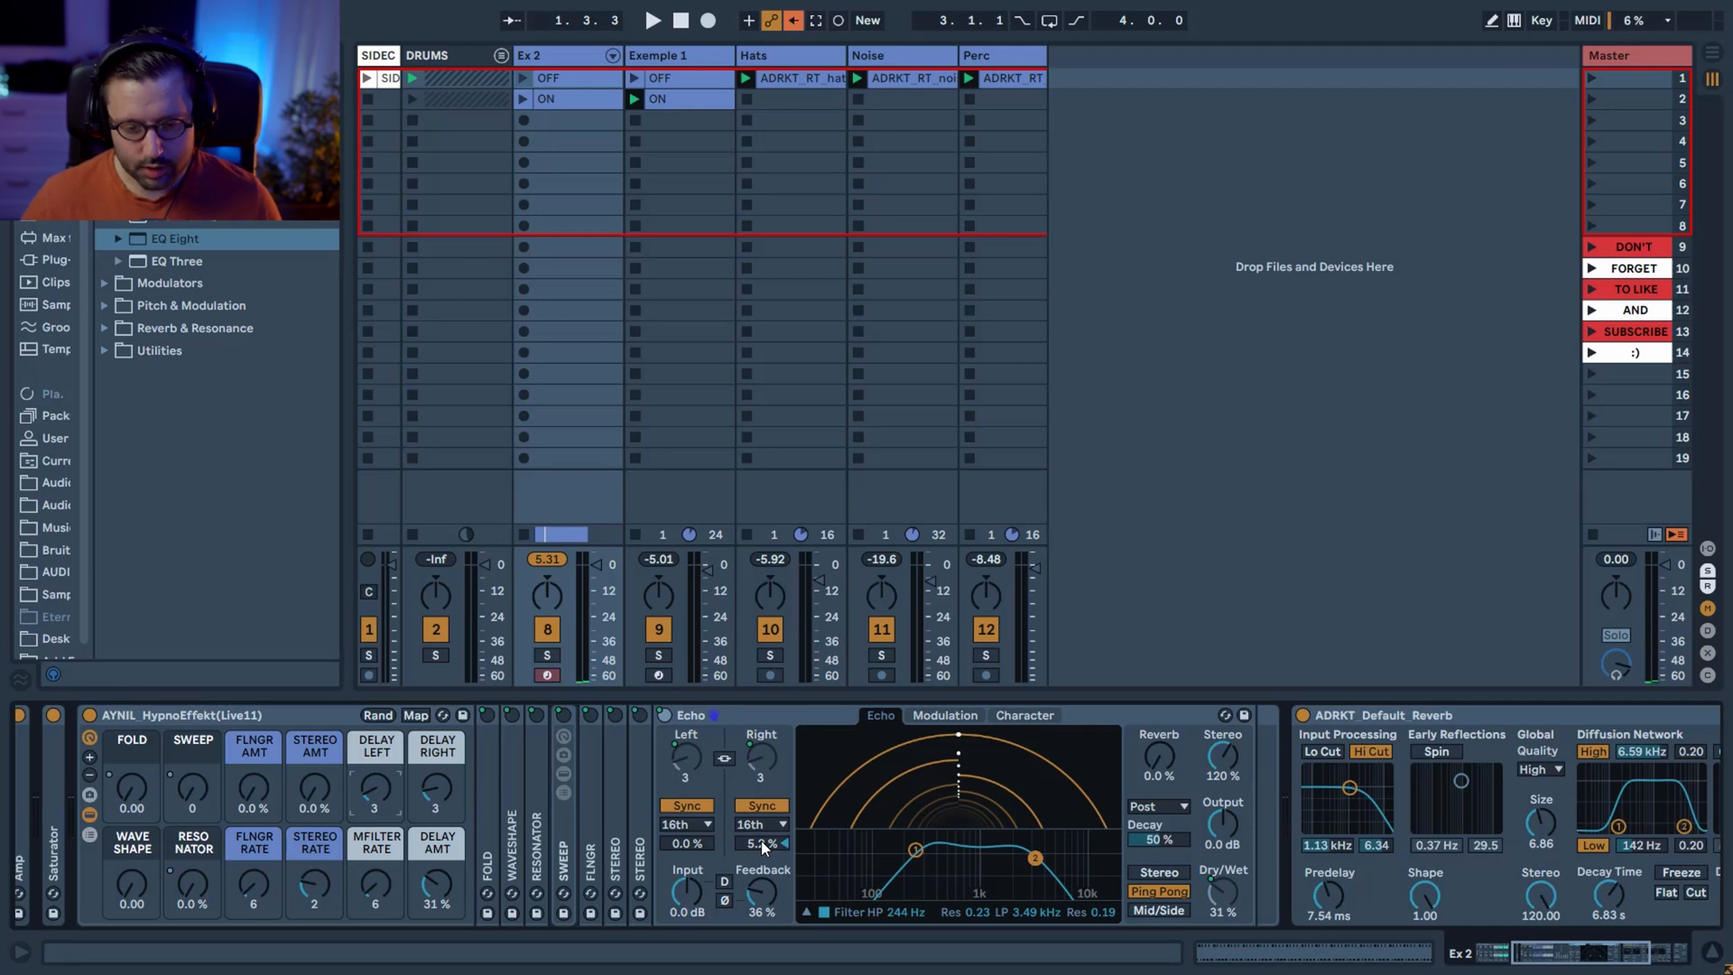
Examine the Echo device's modulation and filter settings, then hide the devices inside the HypnoEffekt rack.
left_click(945, 714)
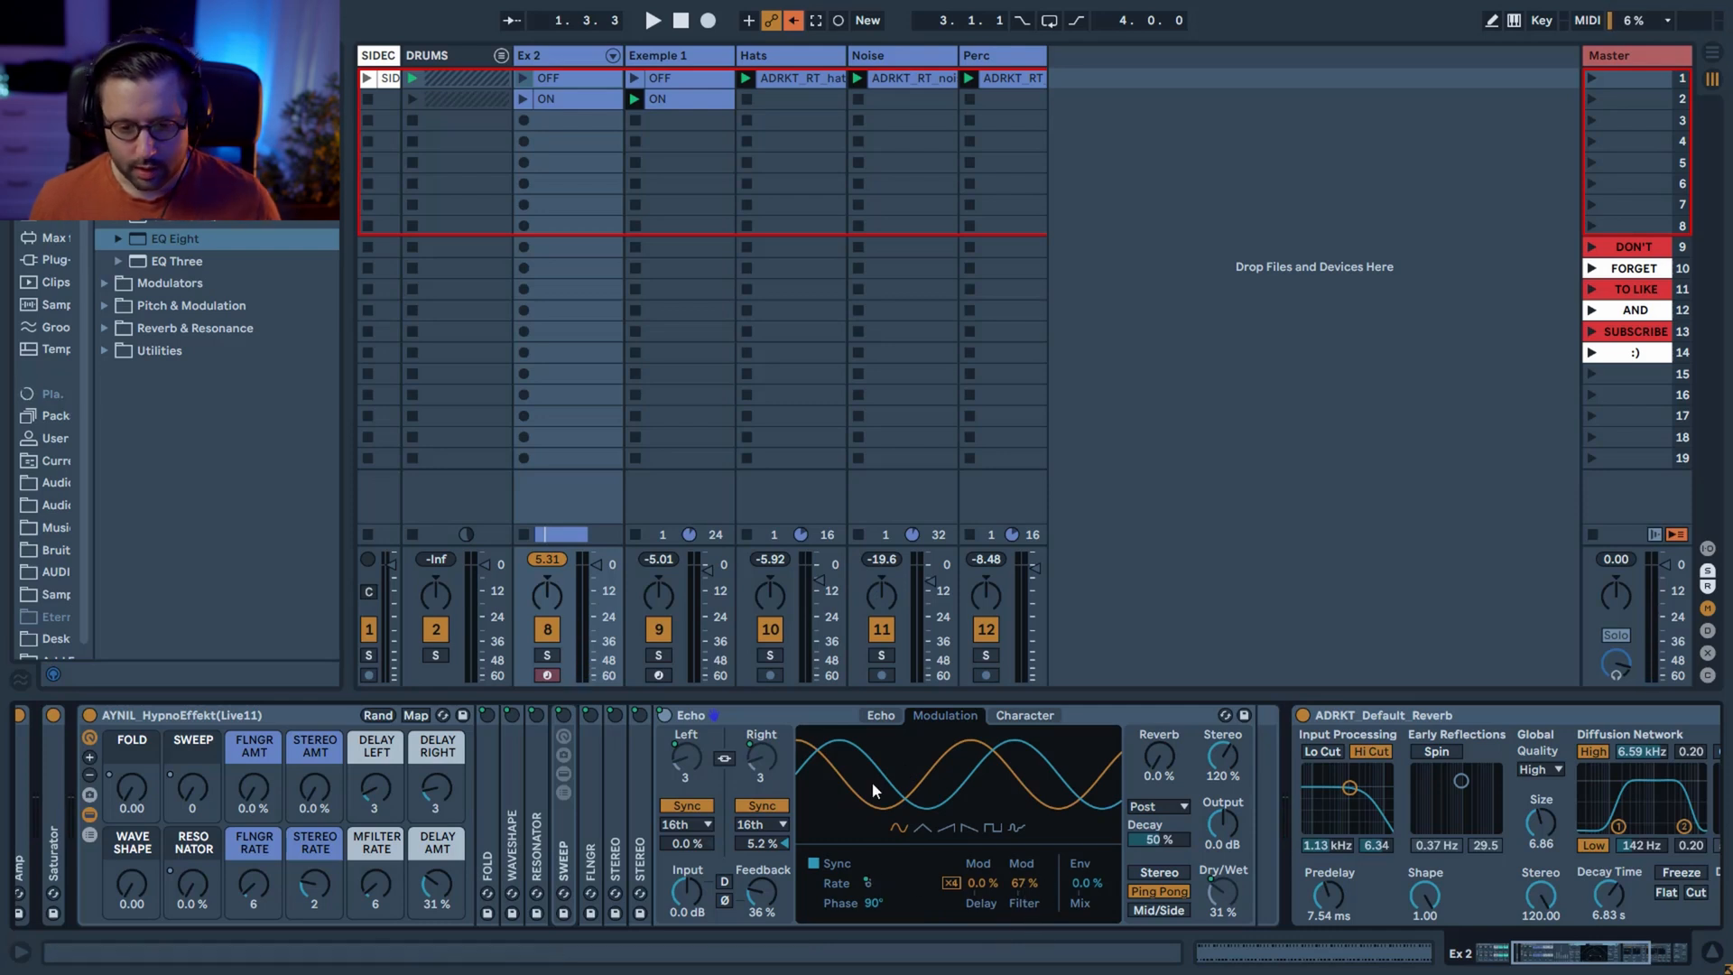
left_click(884, 723)
left_click(893, 719)
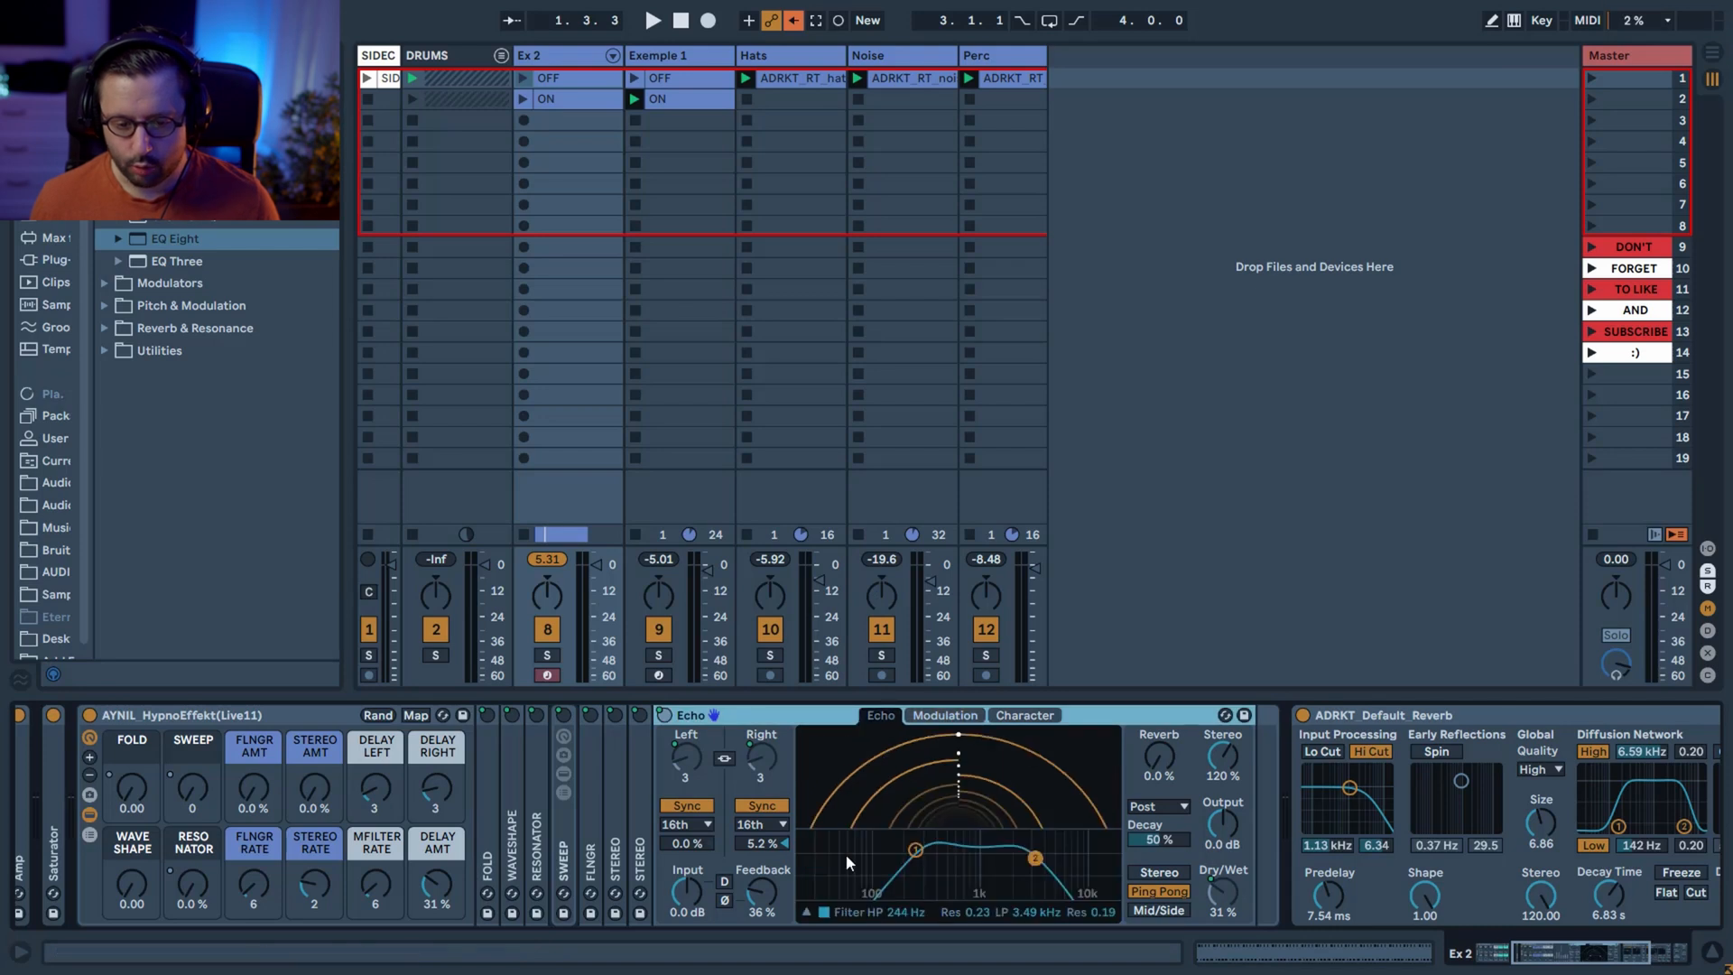
left_click(916, 716)
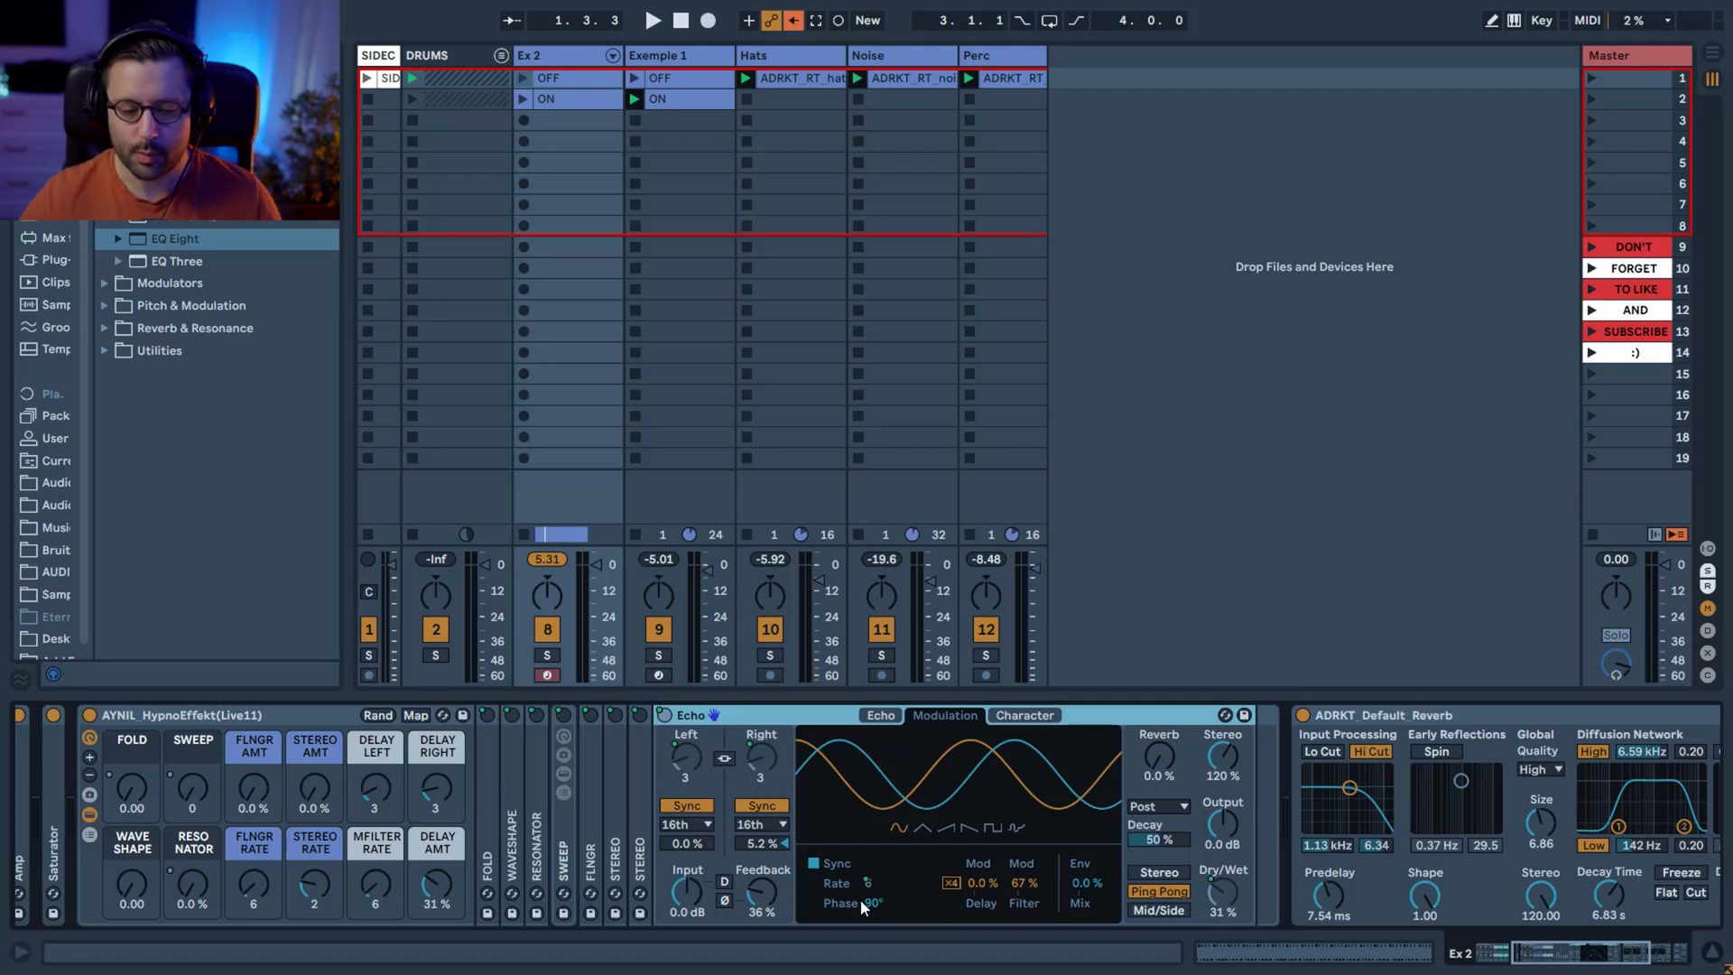
left_click(774, 724)
key("Delete")
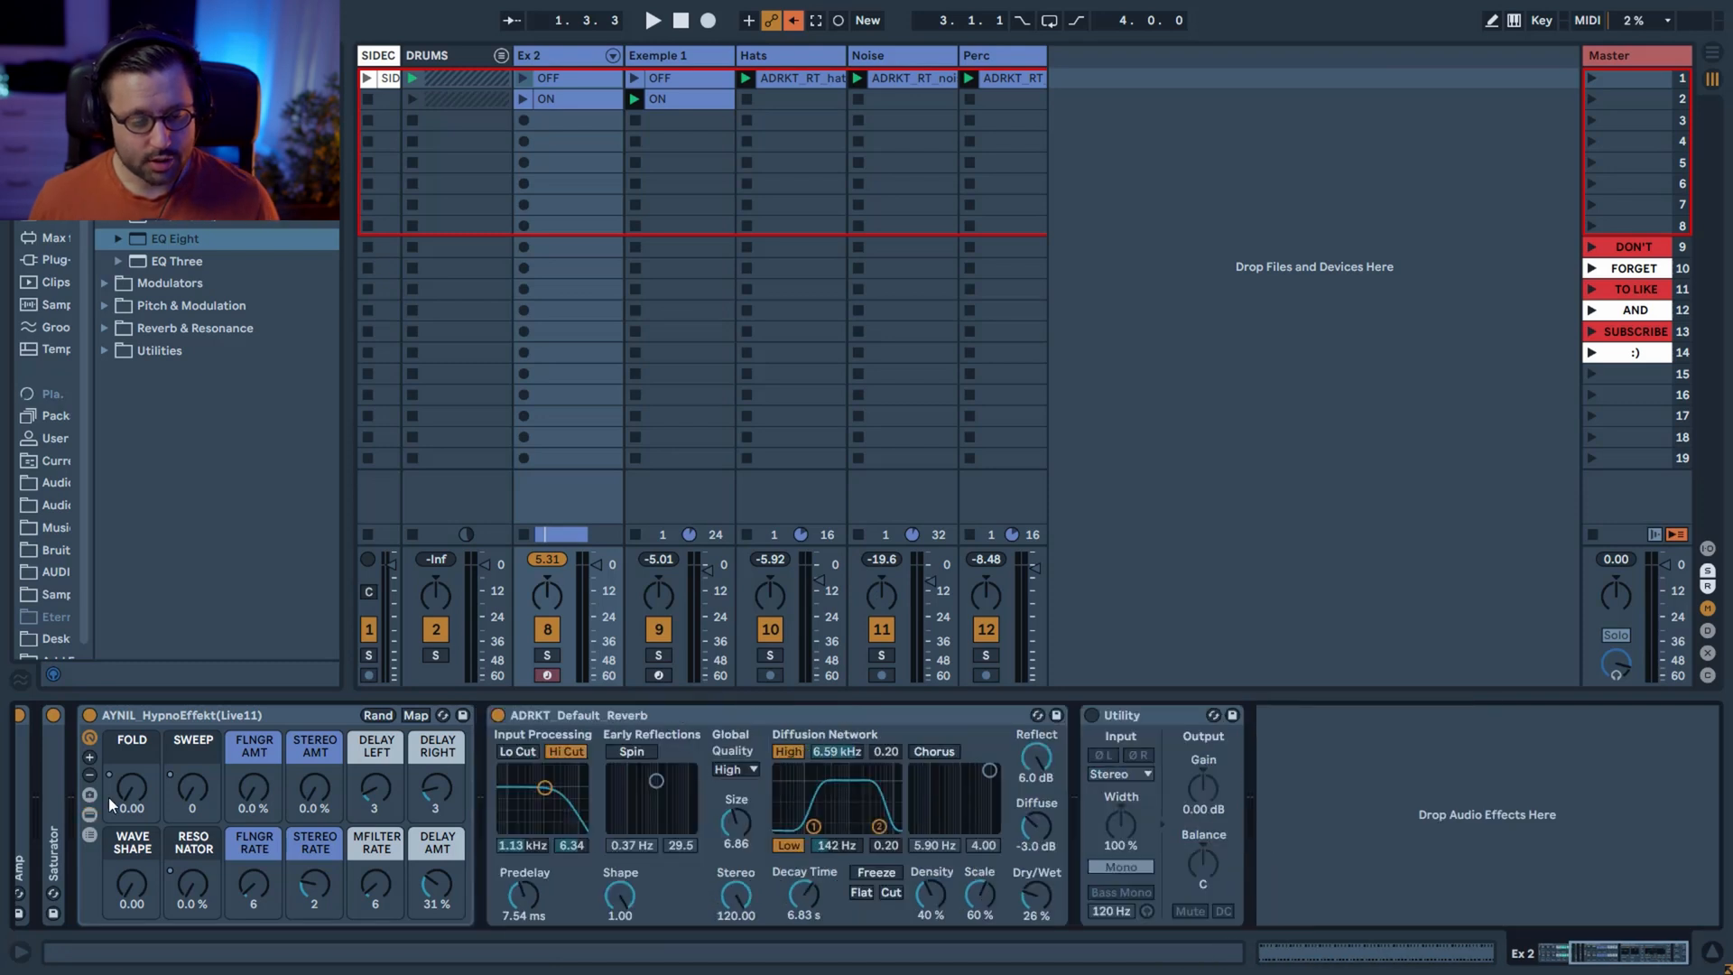